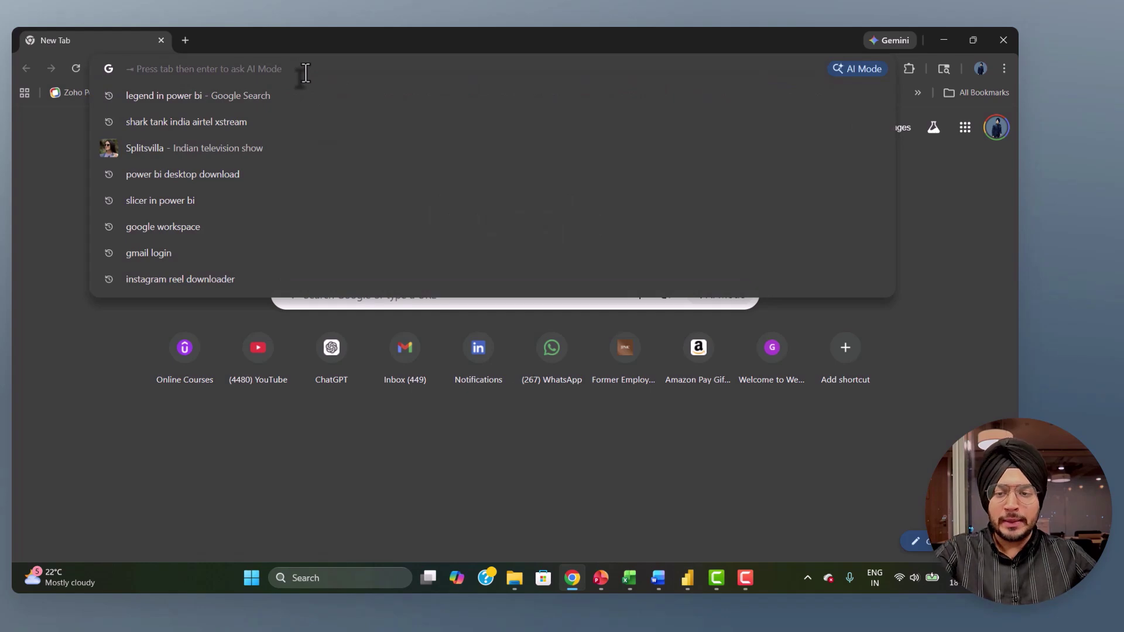
- Search the web for "power bi desktop download" and open Microsoft's official Power BI Desktop download page
type("power")
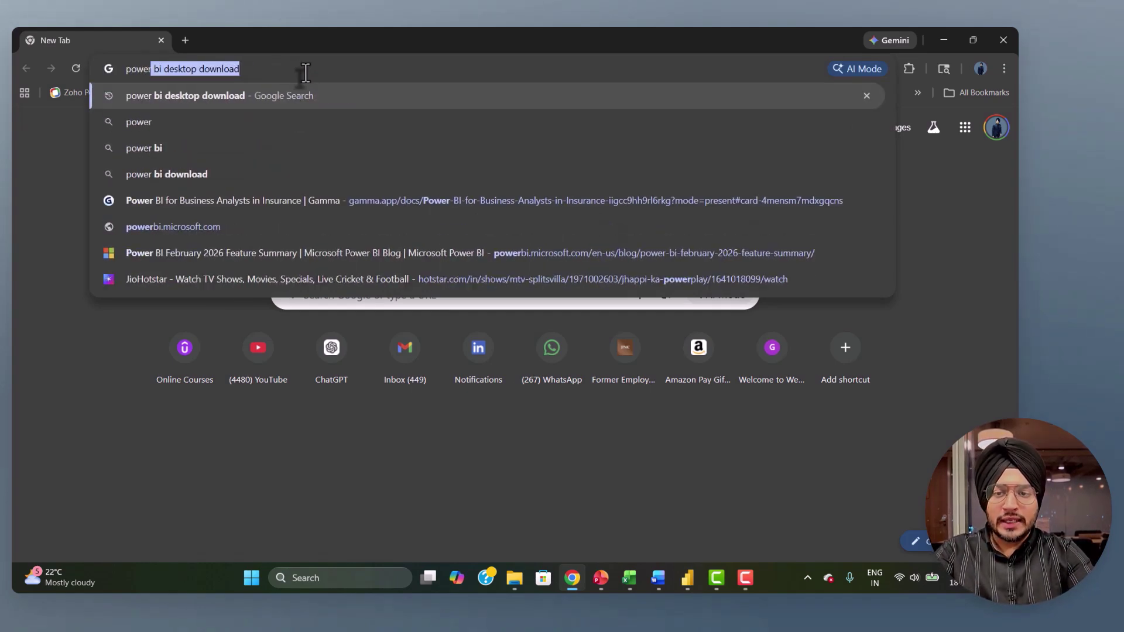
key("Return")
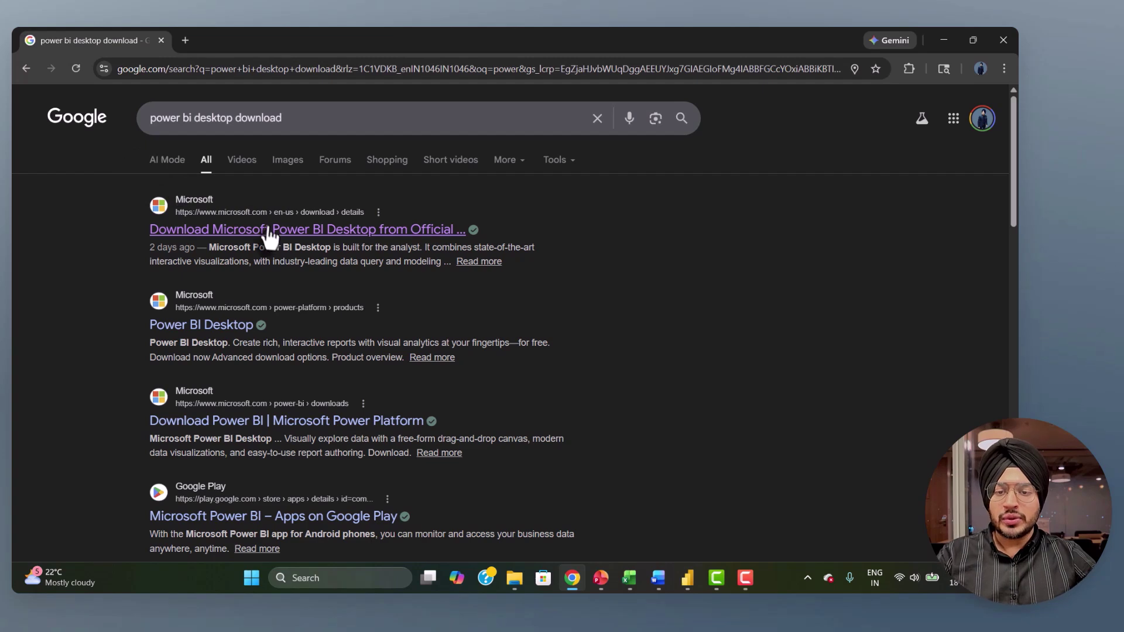
left_click(271, 240)
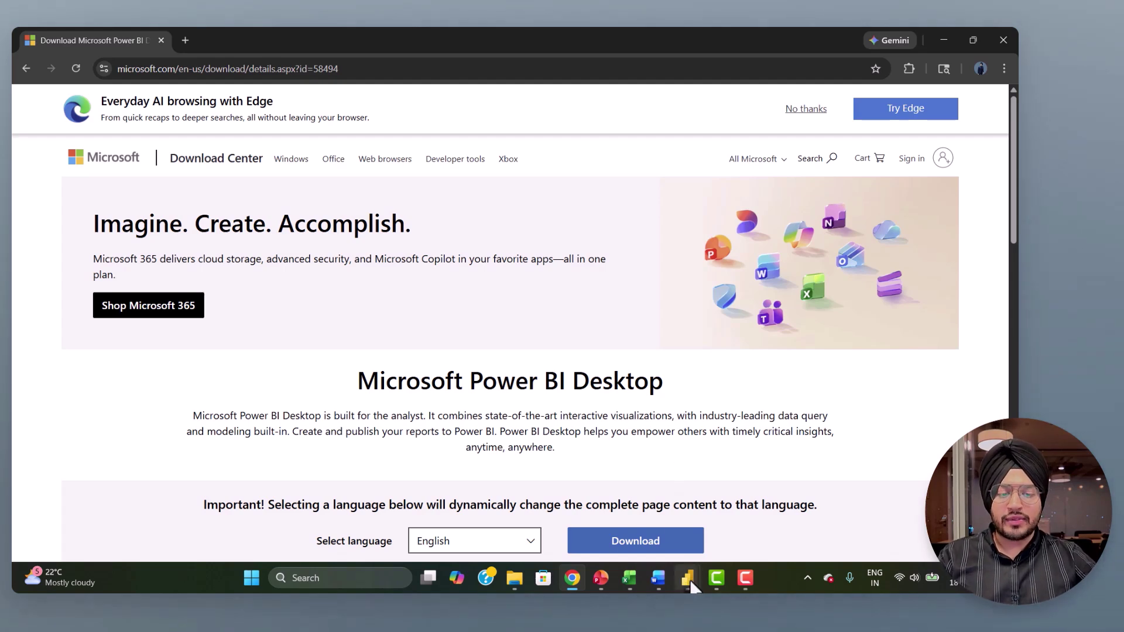
- Switch to Power BI Desktop, review the insurance dataset workbook in Excel, and return to the blank report
mouse_move(689, 577)
left_click(603, 523)
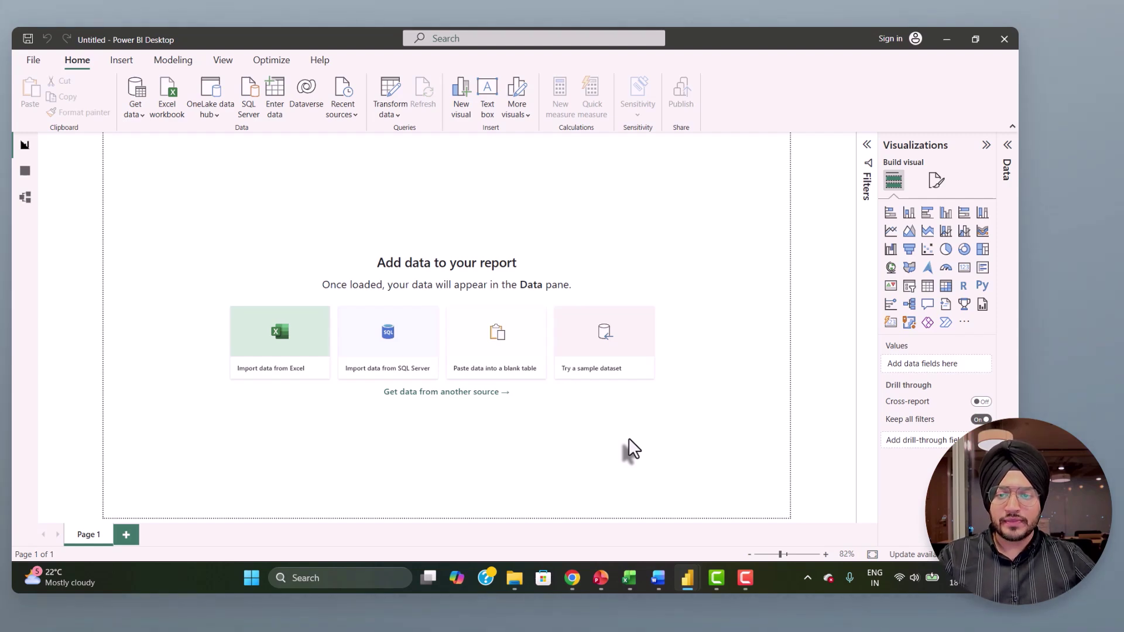
left_click(629, 579)
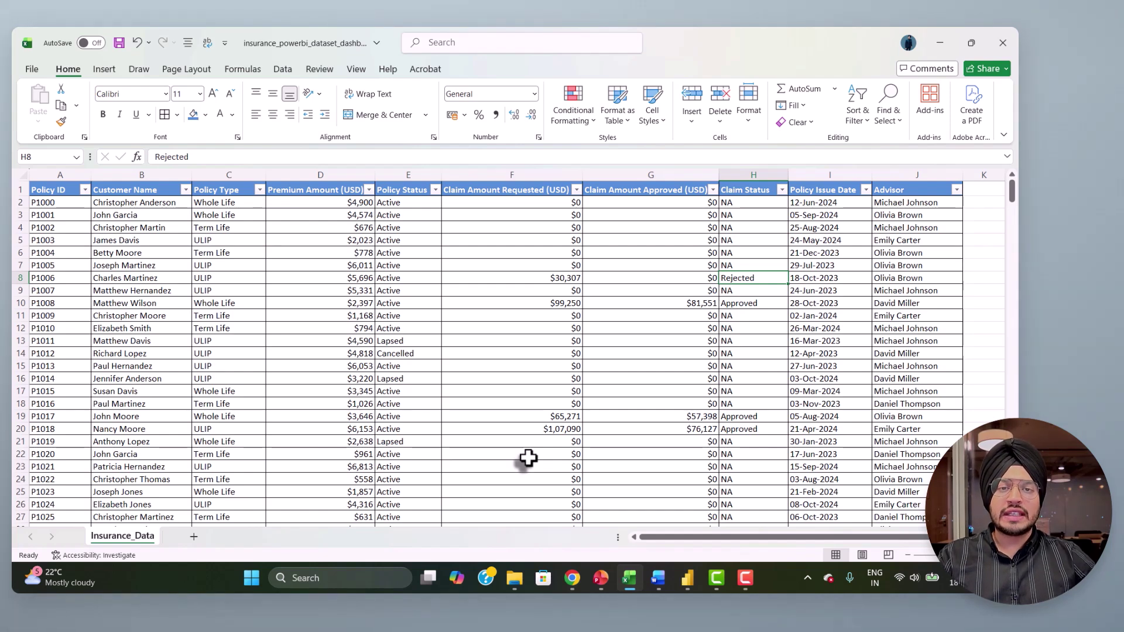
left_click(939, 43)
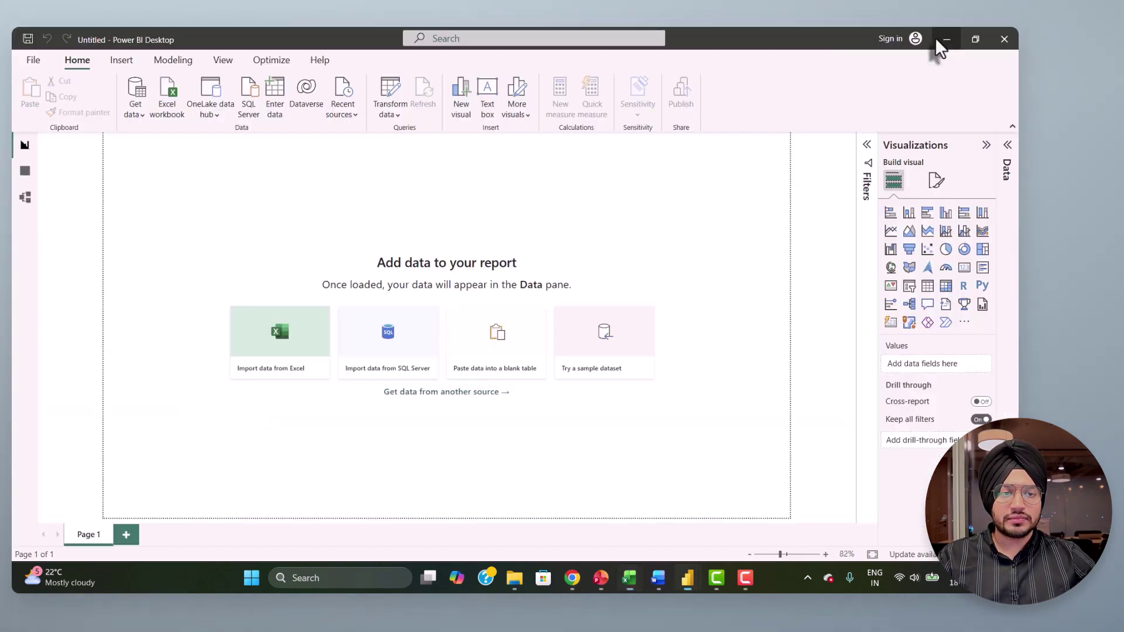
- Import the Insurance_Data sheet from the Excel workbook insurance_powerbi_dataset_dashboard and load it into the report
left_click(170, 106)
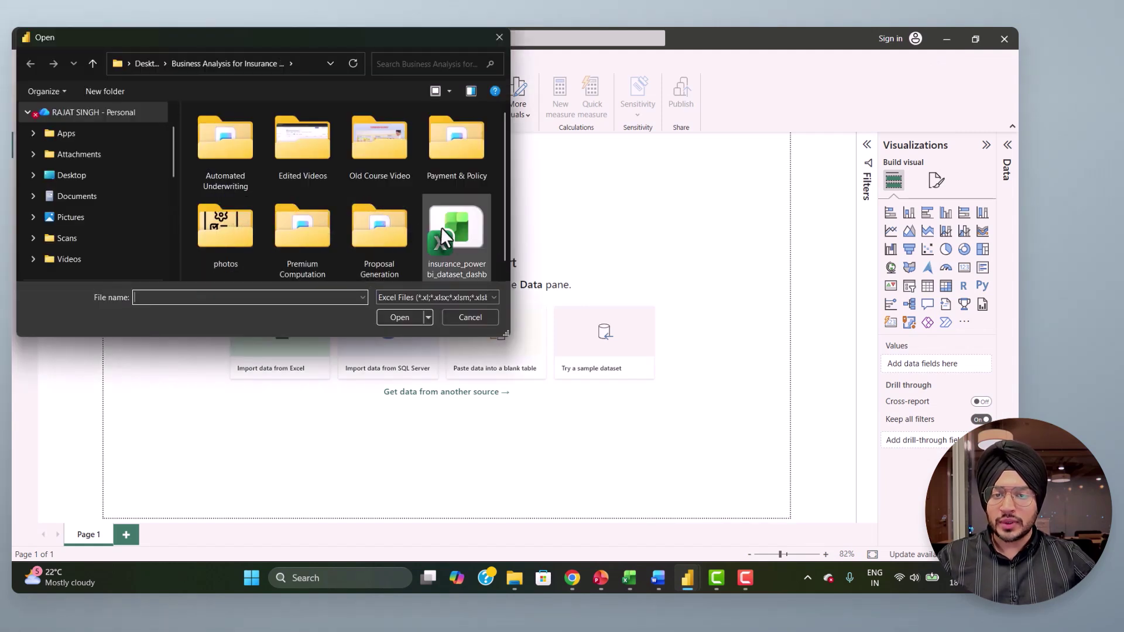
left_click(449, 234)
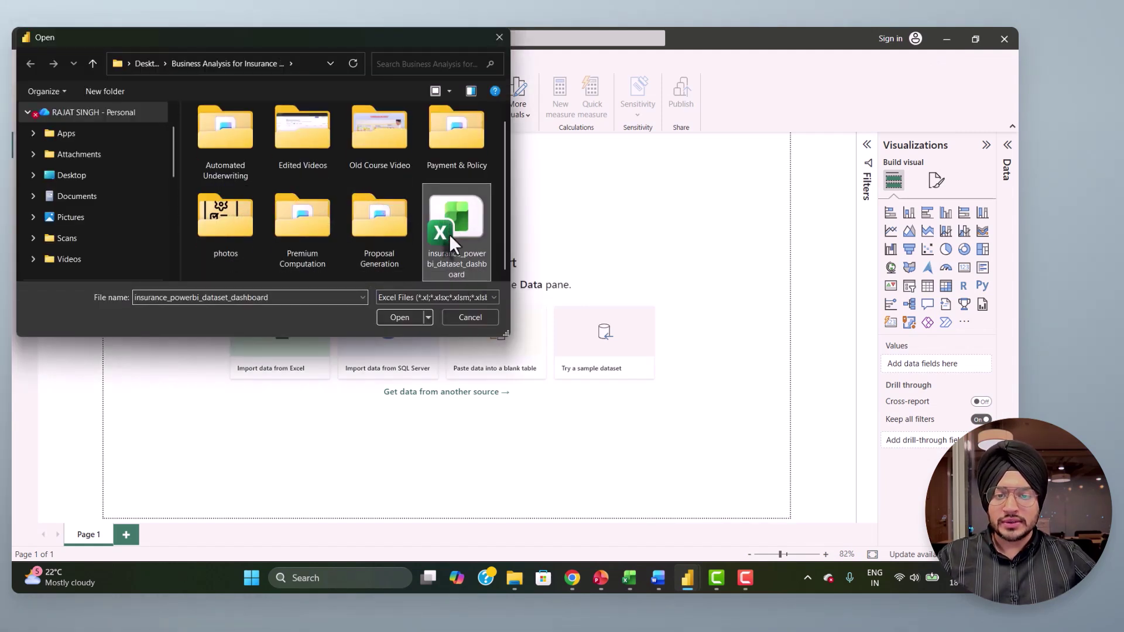
left_click(401, 317)
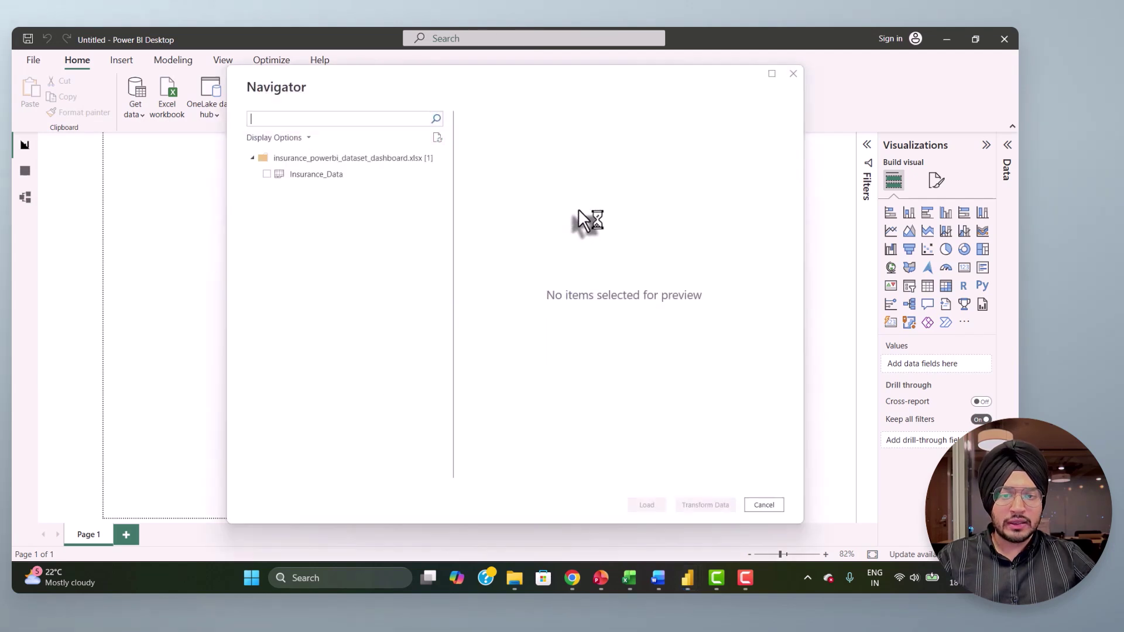
left_click(266, 173)
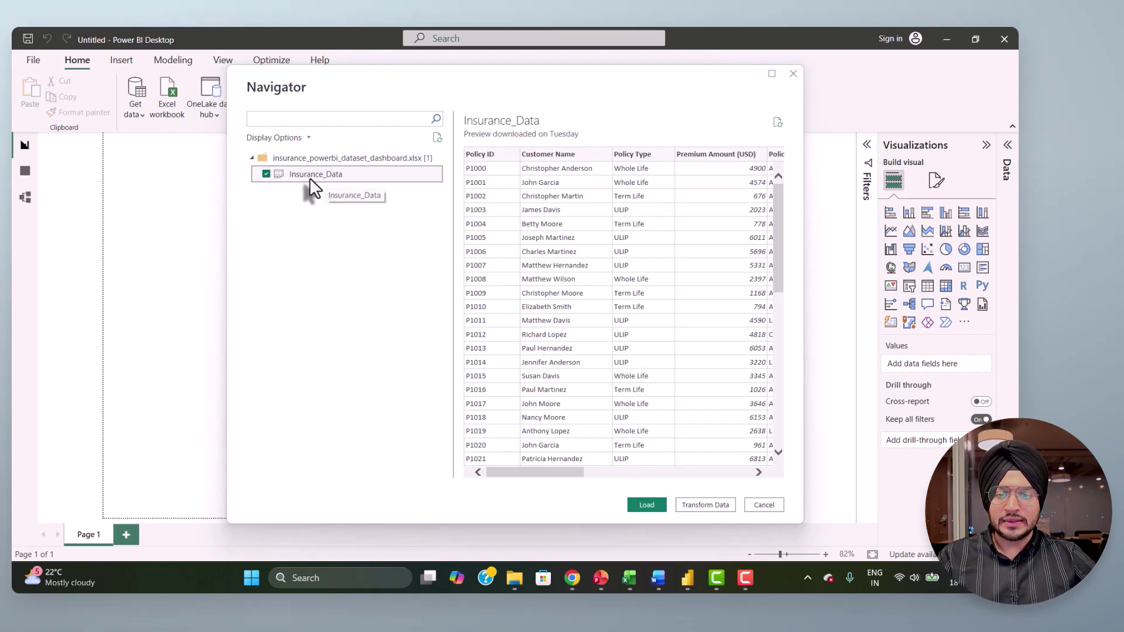
left_click(648, 504)
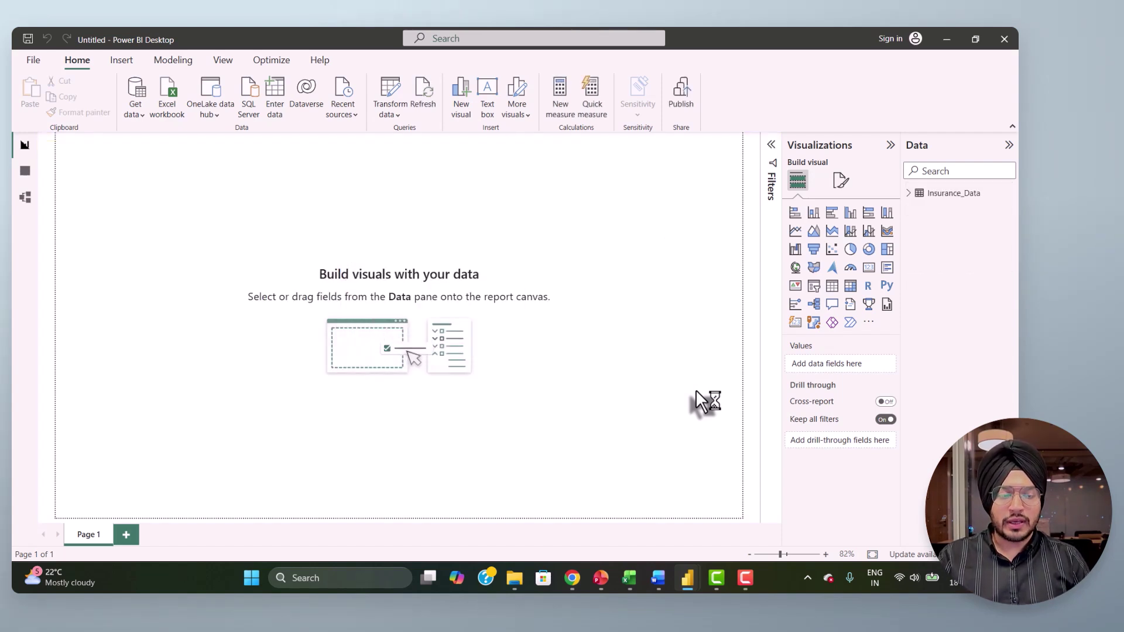
- List the Insurance_Data table's fields and check the KPI card requirements in the Word document INSURANCE DASHBOARD REQUIREMENTS
left_click(908, 196)
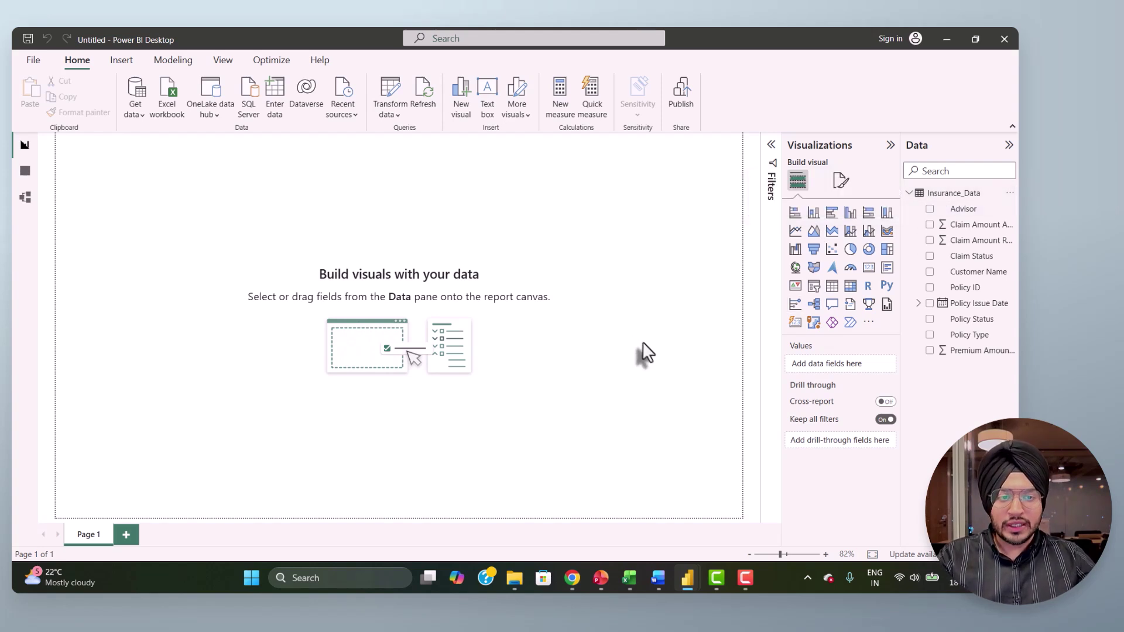
left_click(665, 577)
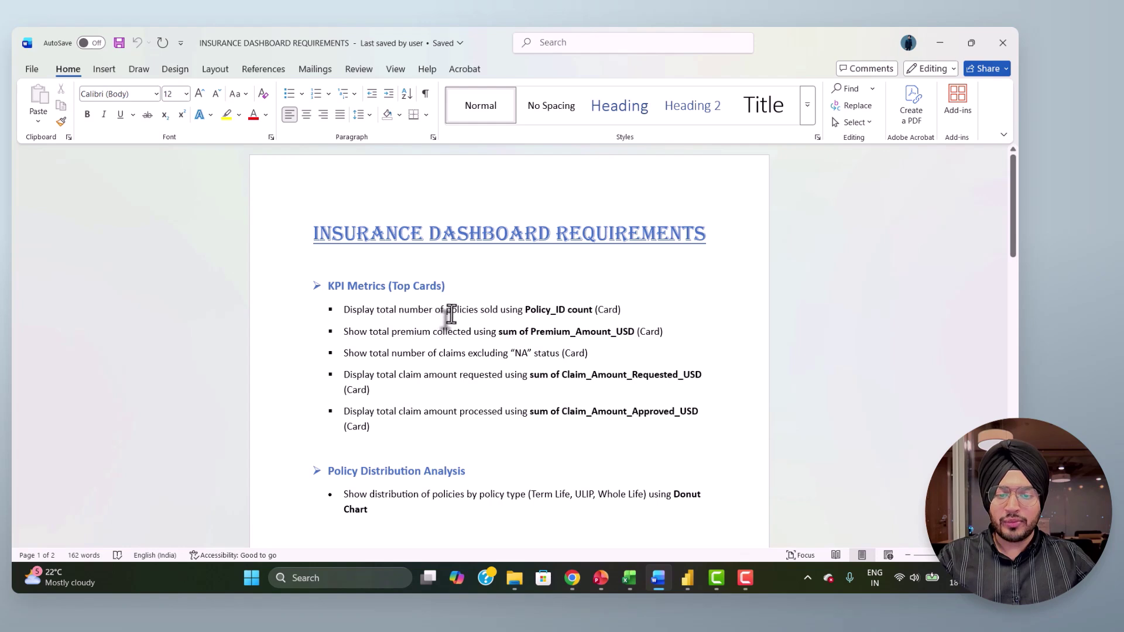
left_click(939, 43)
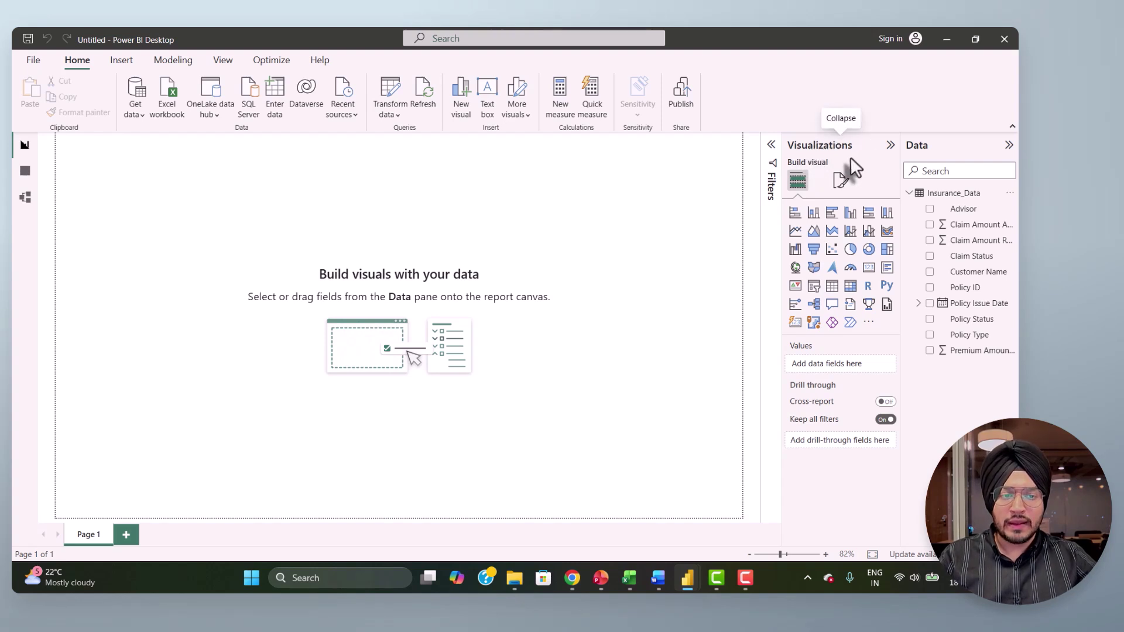
- Add a card visual with the Policy ID field and summarize it by Count (Distinct)
left_click(869, 270)
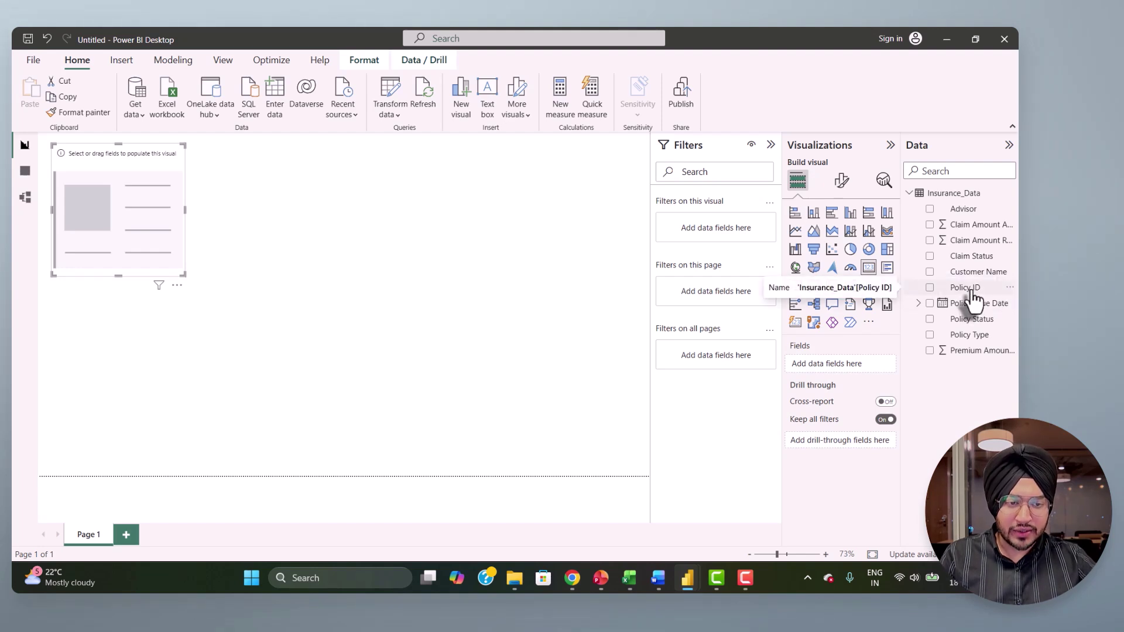
left_click(972, 288)
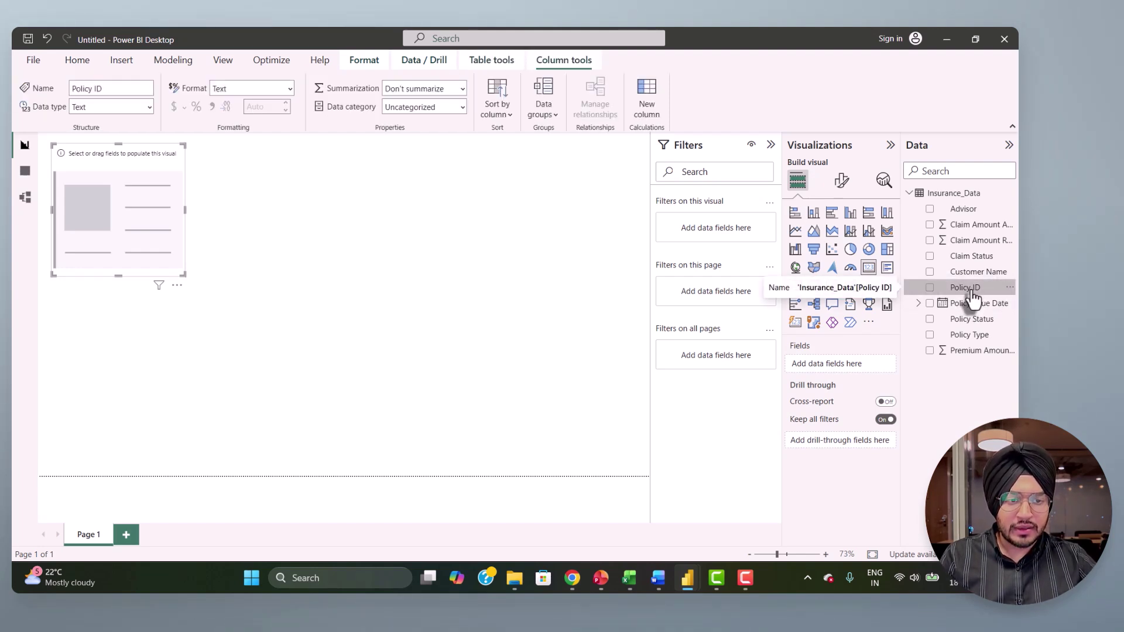
left_click_drag(971, 293, 860, 365)
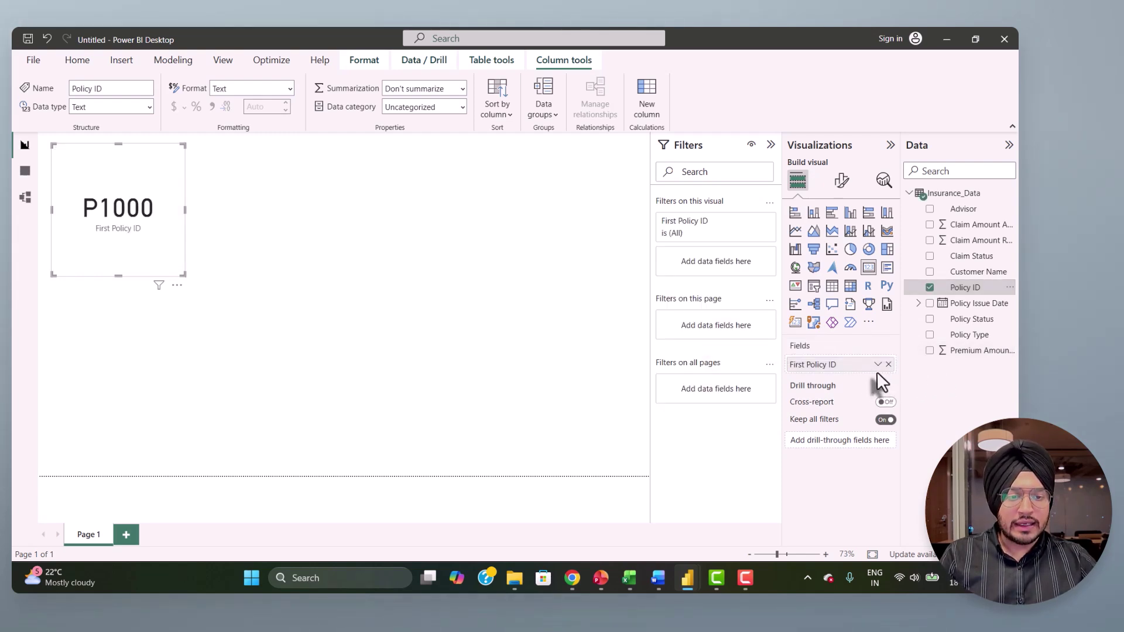
left_click(877, 364)
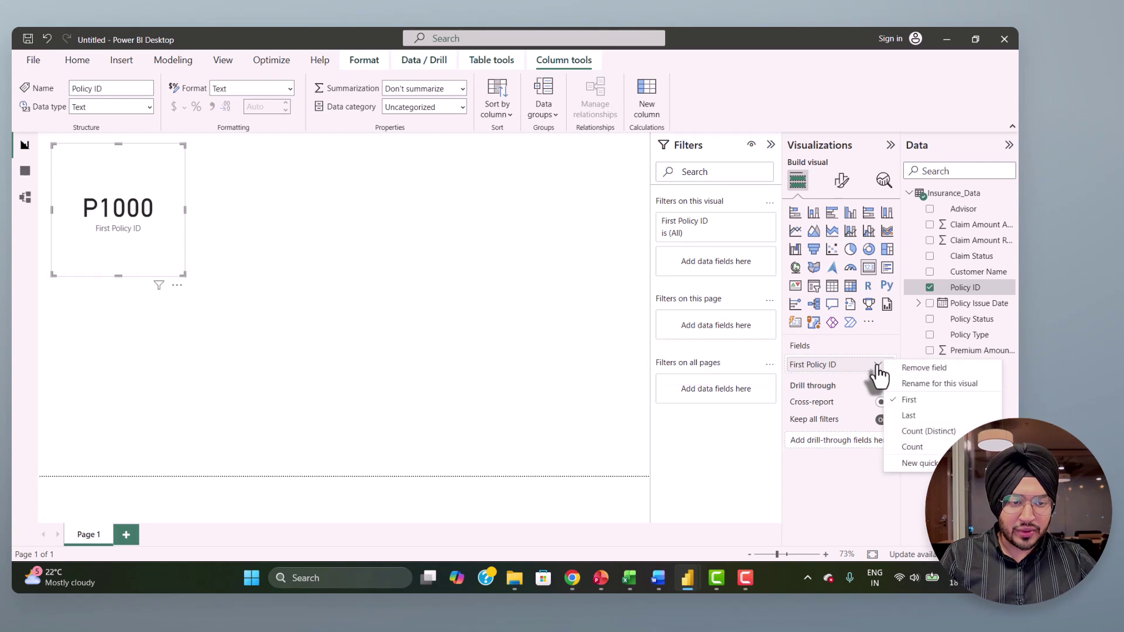
left_click(935, 431)
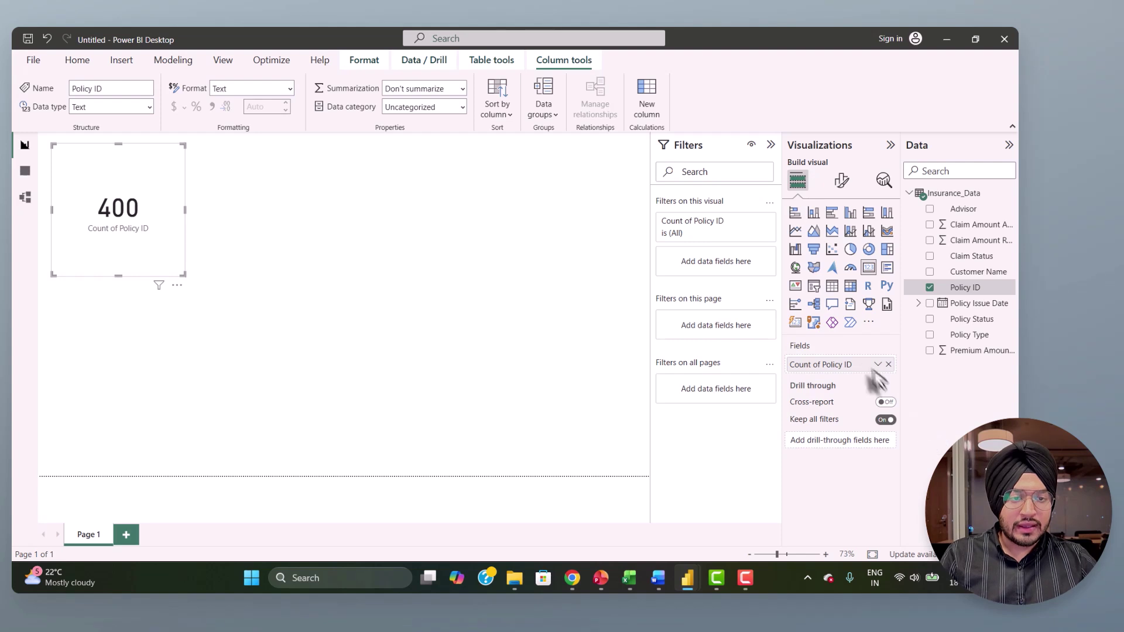
- Turn on the Policy ID card's title and set its text to "Number of Policies"
left_click(844, 182)
left_click(840, 240)
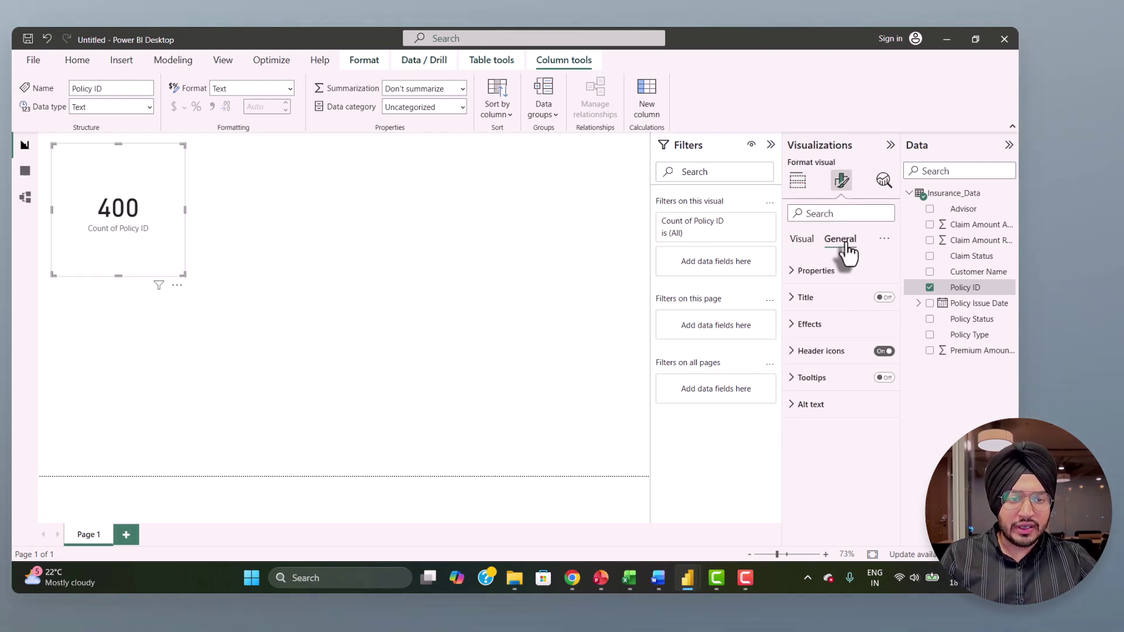
left_click(798, 300)
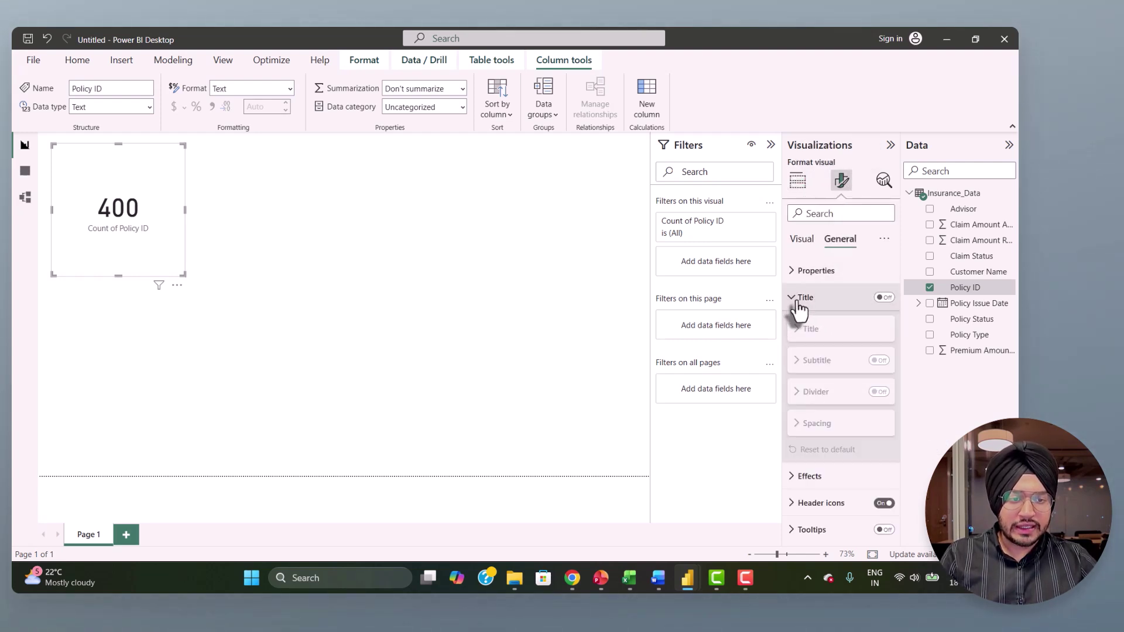
left_click(883, 298)
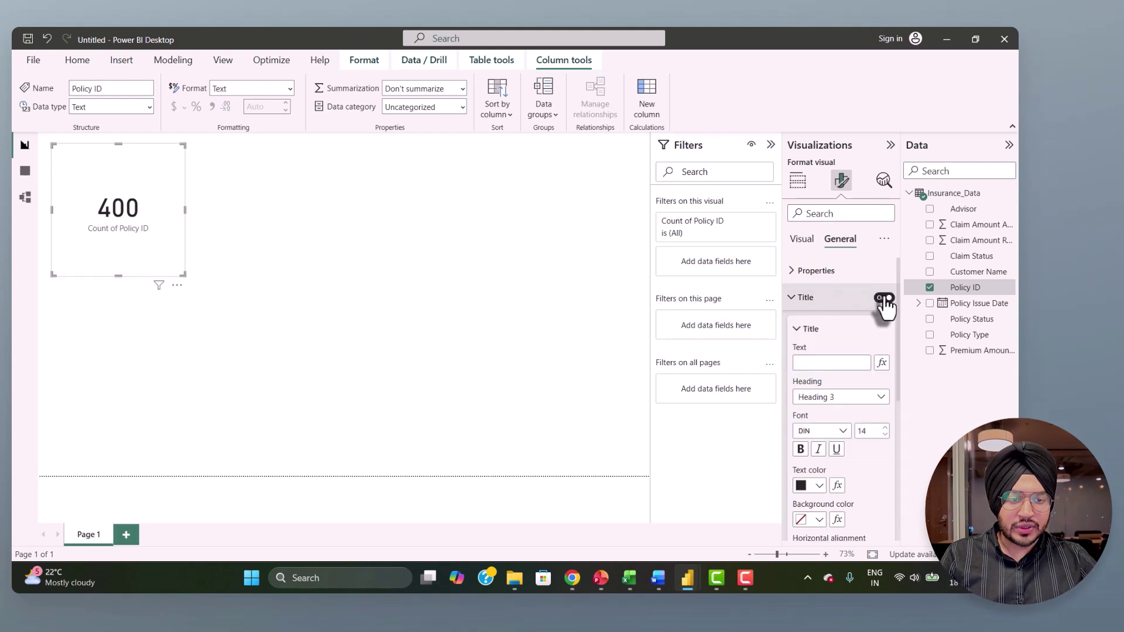
left_click(839, 357)
type("Num")
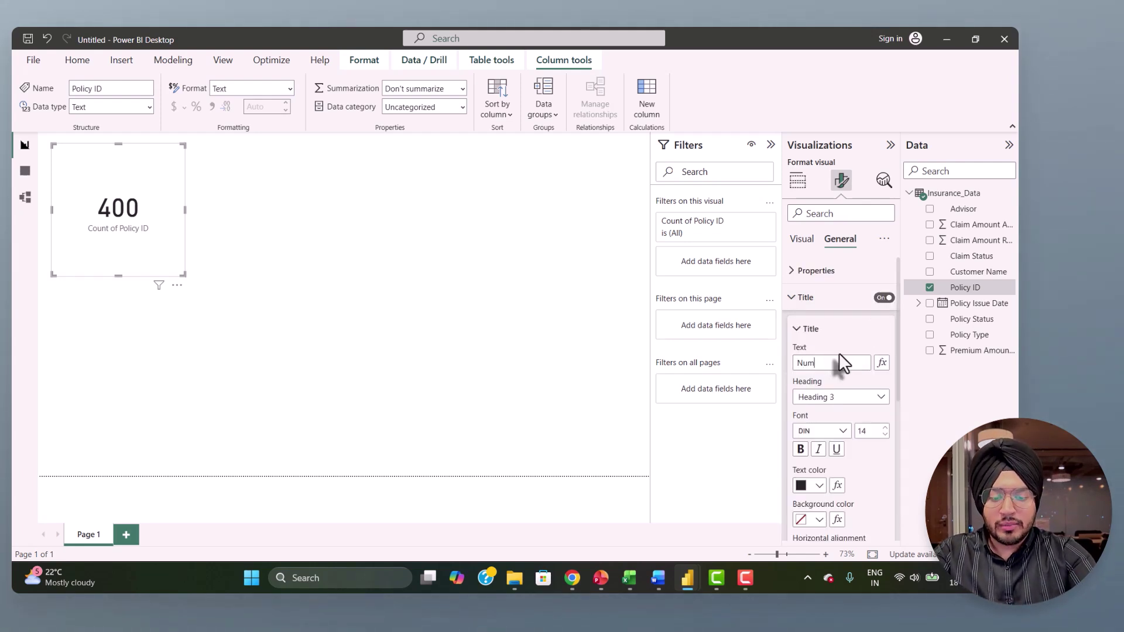
type("ber of Policies")
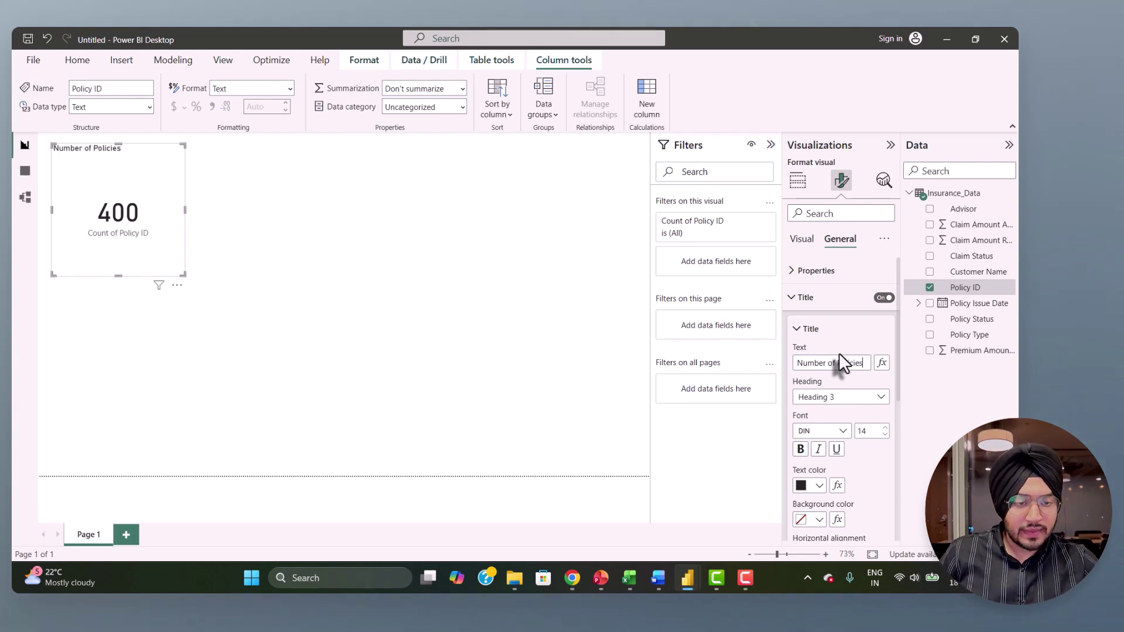
- Format the card's title with font size 16, white text, a blue background and centered alignment
left_click(862, 431)
type("16")
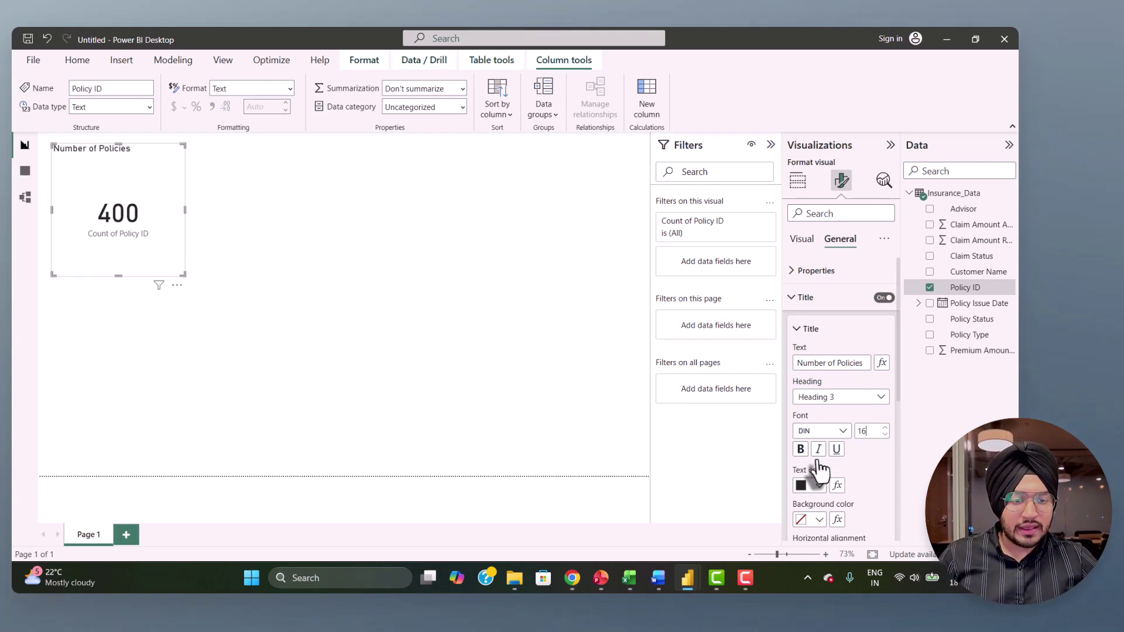
left_click(818, 520)
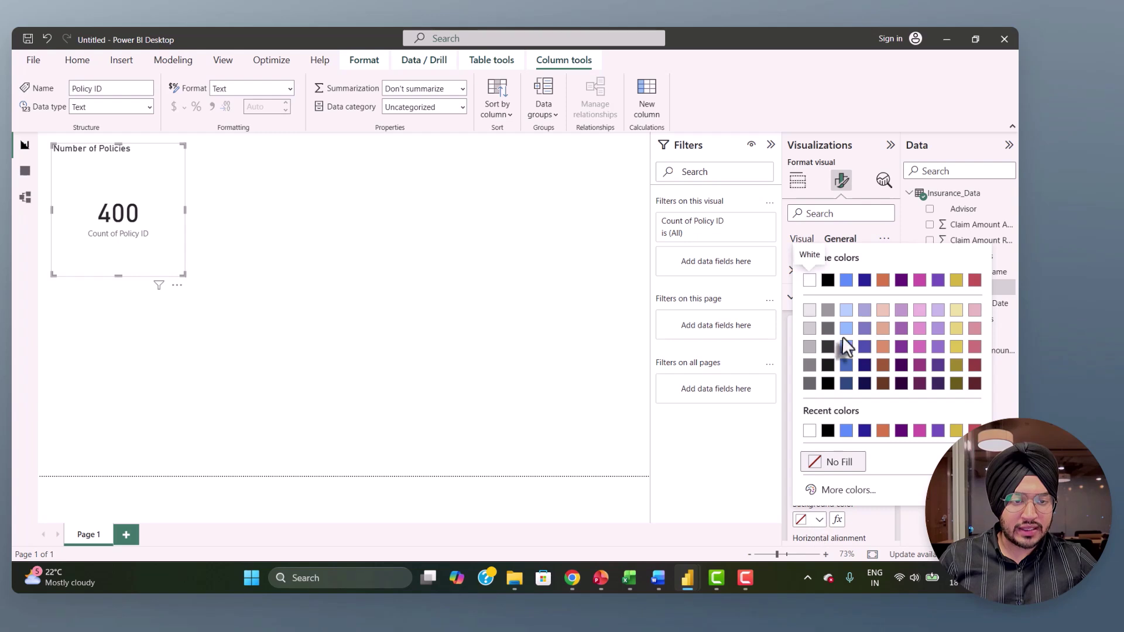
left_click(846, 432)
left_click(818, 483)
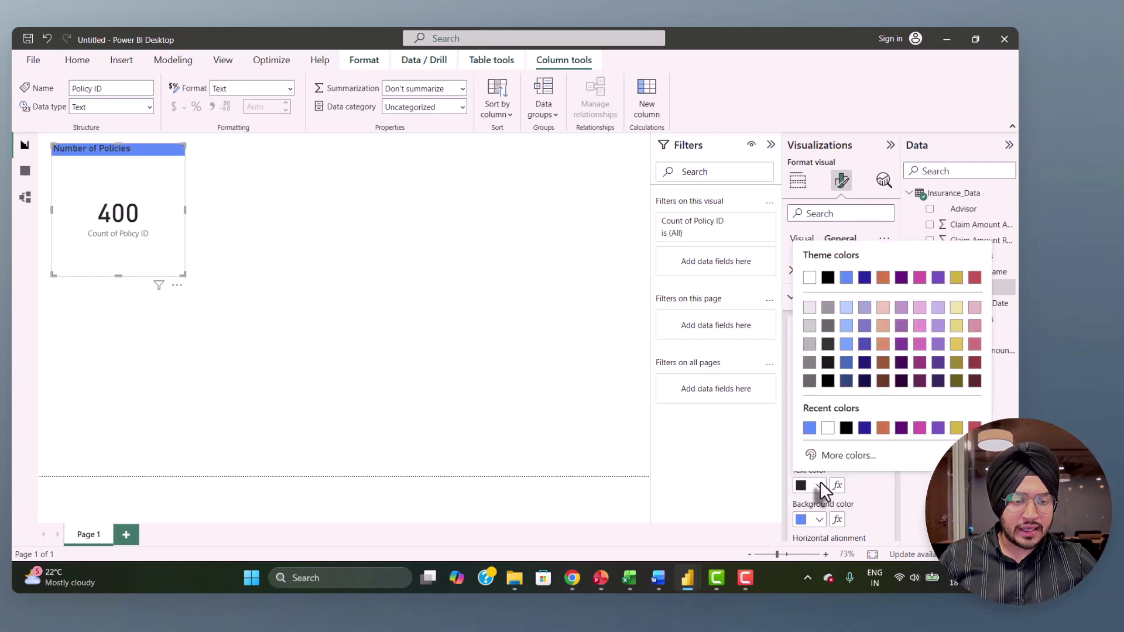
left_click(809, 281)
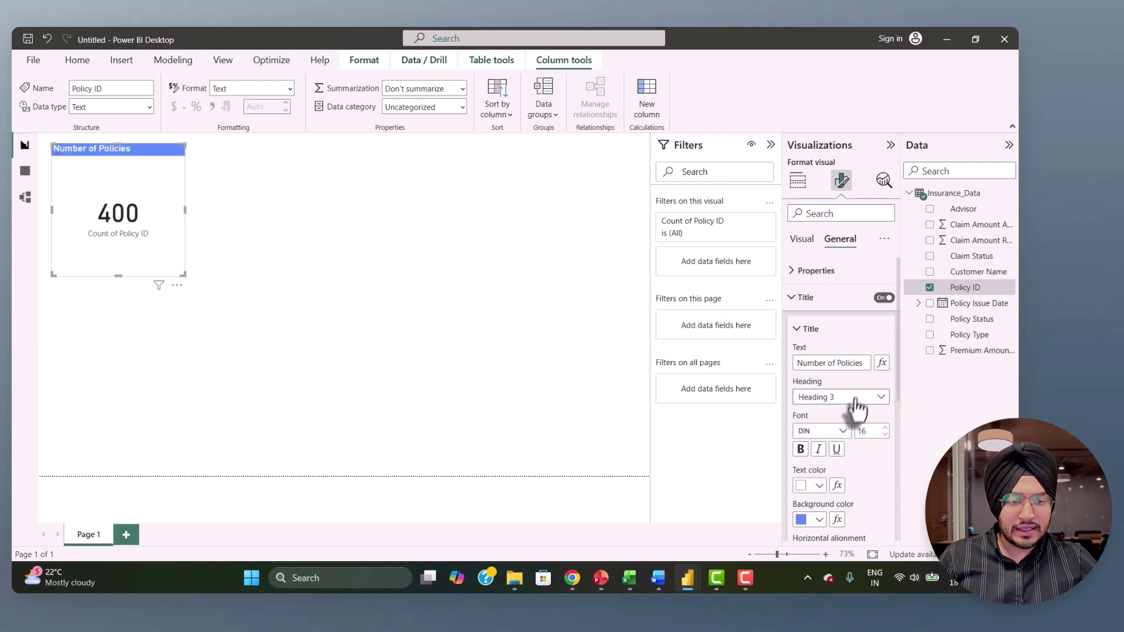
scroll(836, 492, "down", 2)
left_click(818, 490)
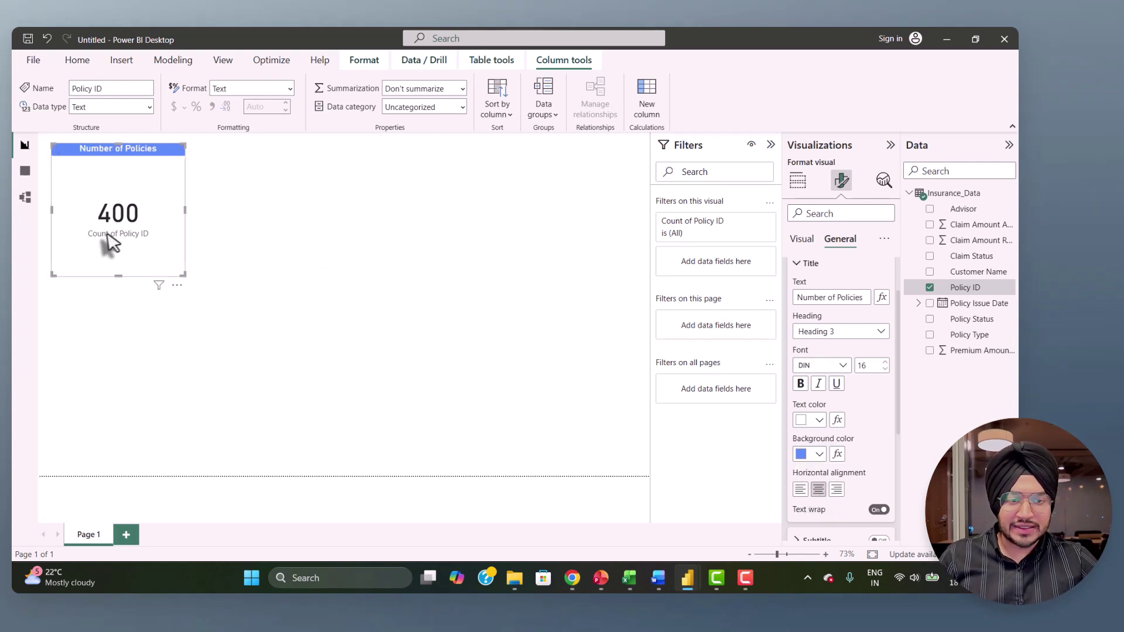
- Reduce the card's height to fit its contents and move it into the upper-left corner of the report page
left_click_drag(119, 274, 133, 202)
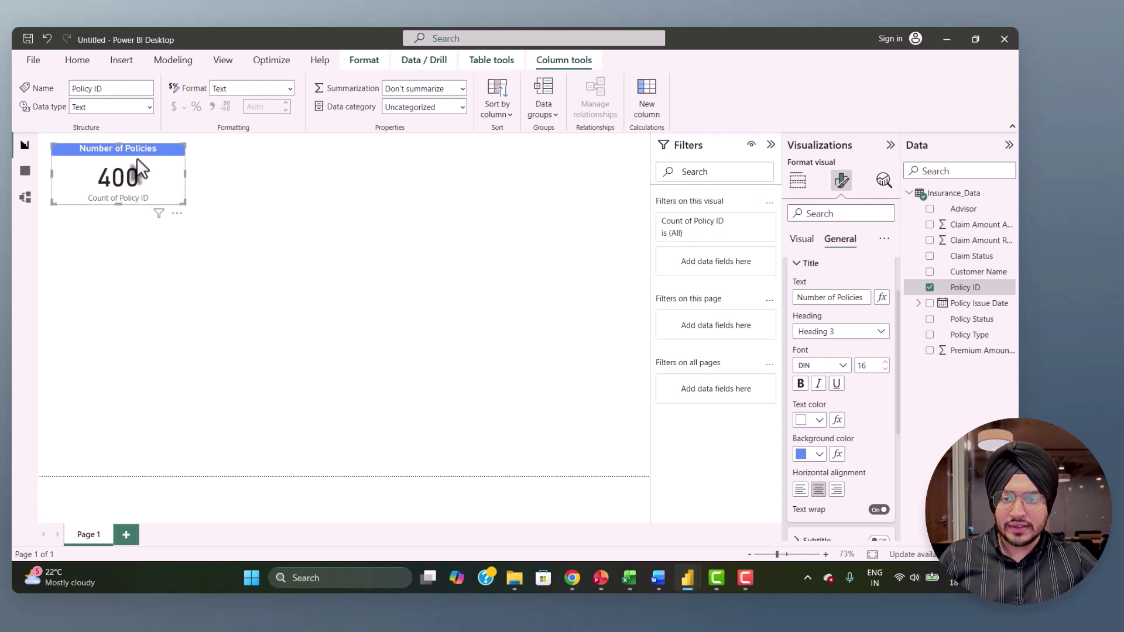
left_click_drag(135, 149, 131, 144)
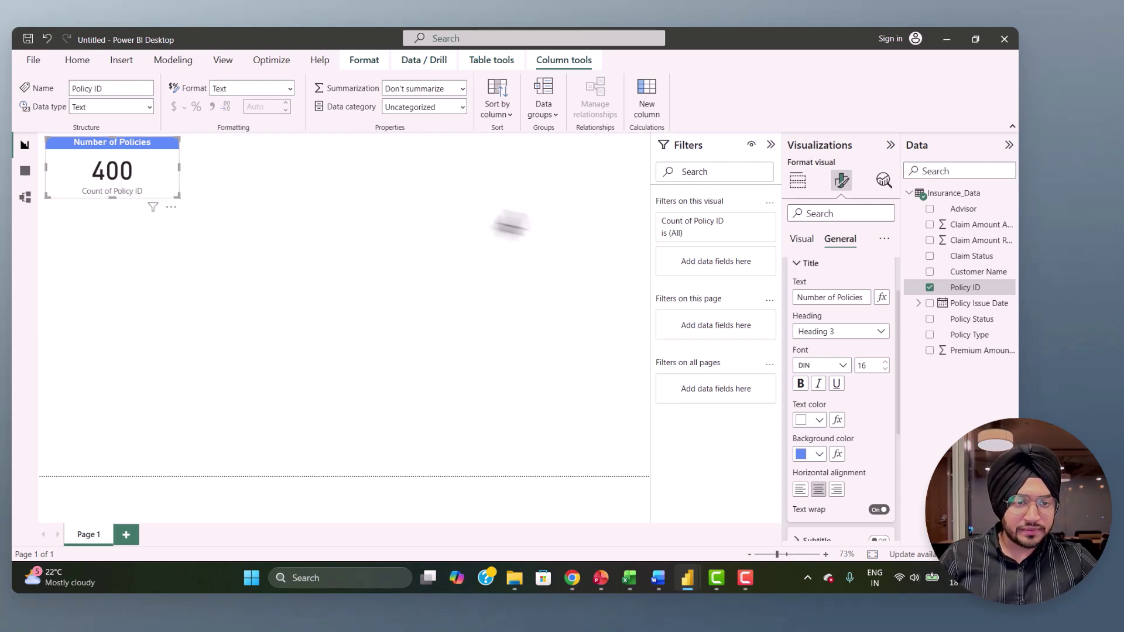
- Set the card's callout value font size to 35 and nudge the card slightly within the page's upper-left corner
left_click(802, 239)
left_click(795, 272)
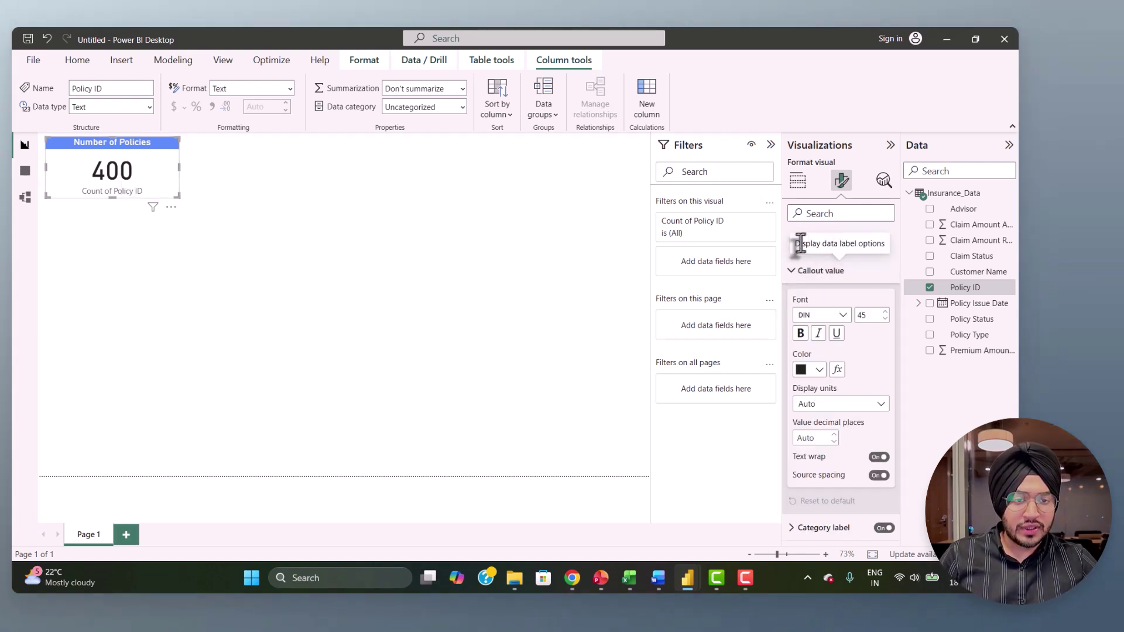
double_click(862, 315)
type("35")
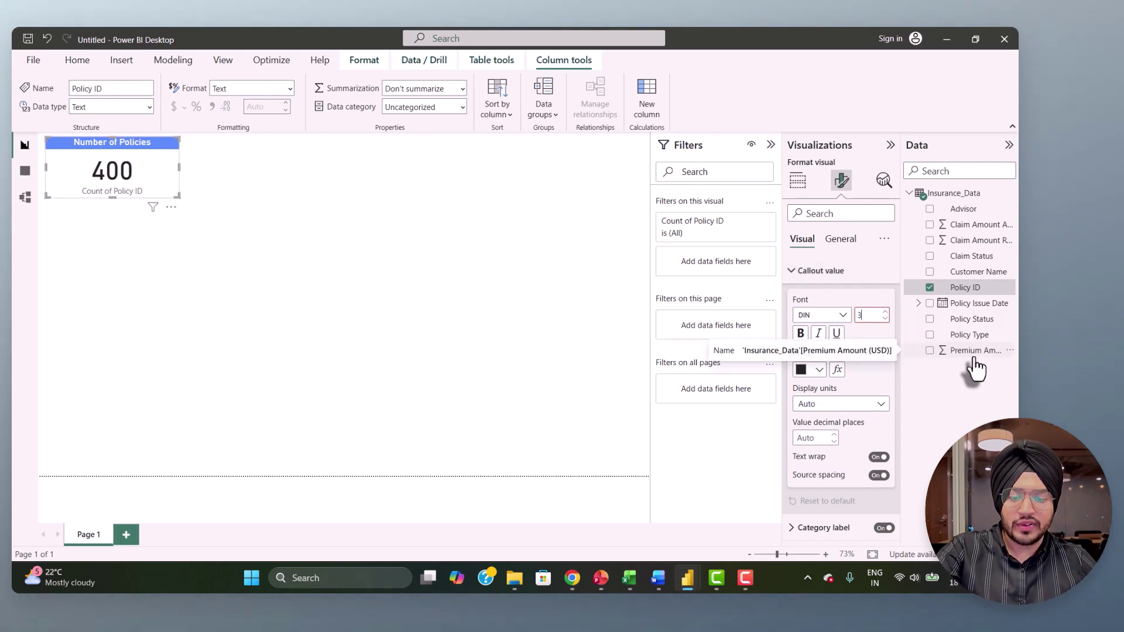
key("Return")
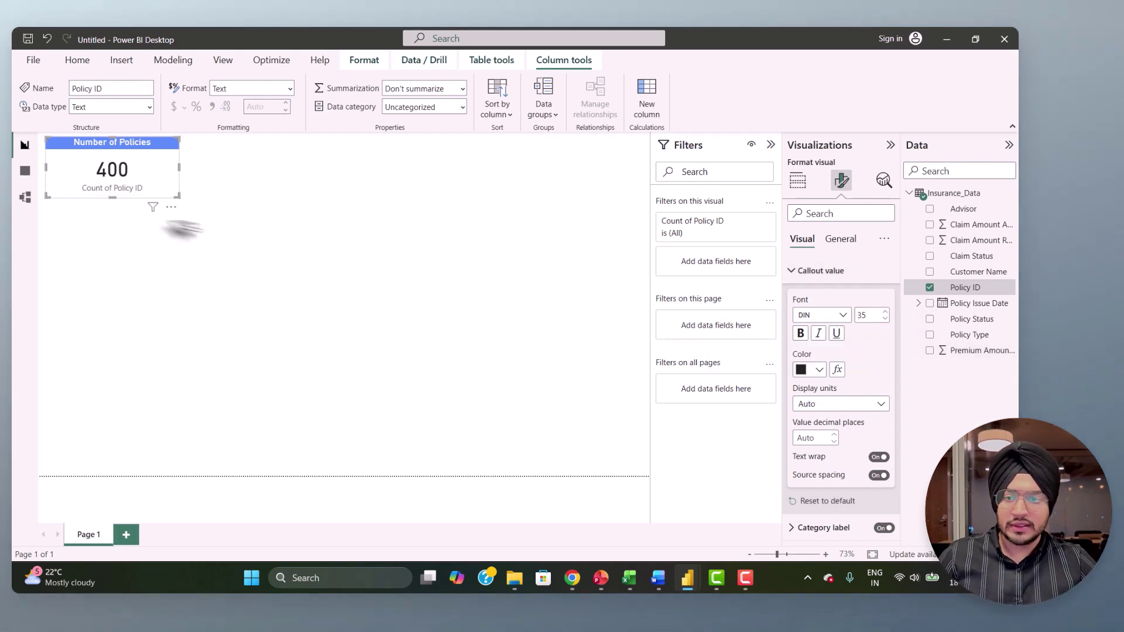
left_click(173, 226)
left_click(129, 148)
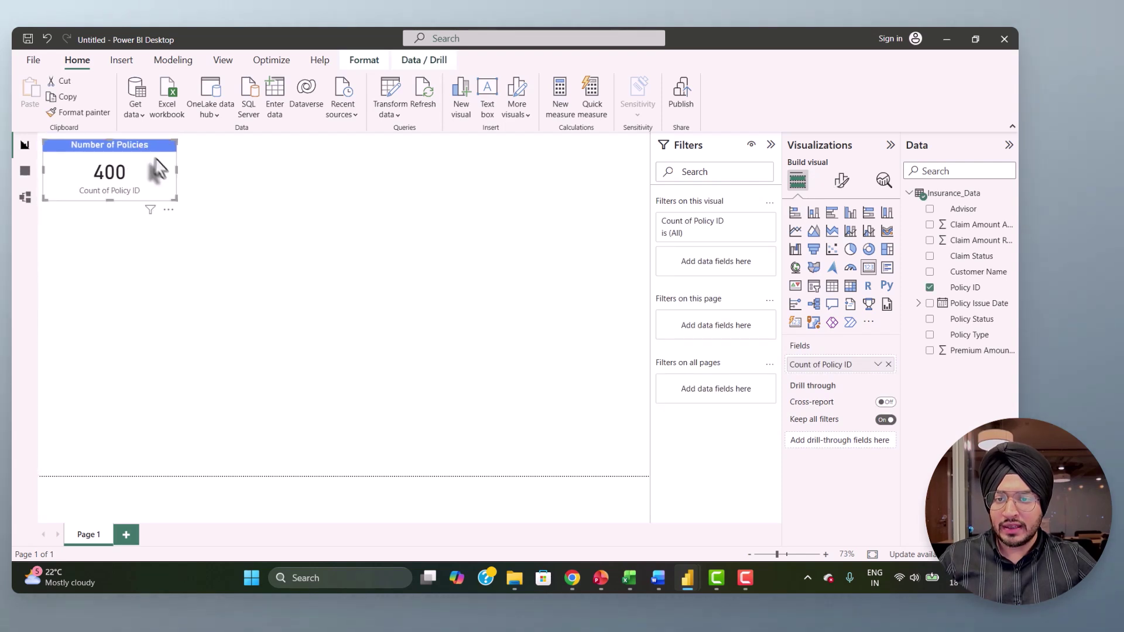
- Reduce the Number of Policies card's width and height to fit its contents, and place a copy of it directly beside it
left_click_drag(176, 170, 151, 166)
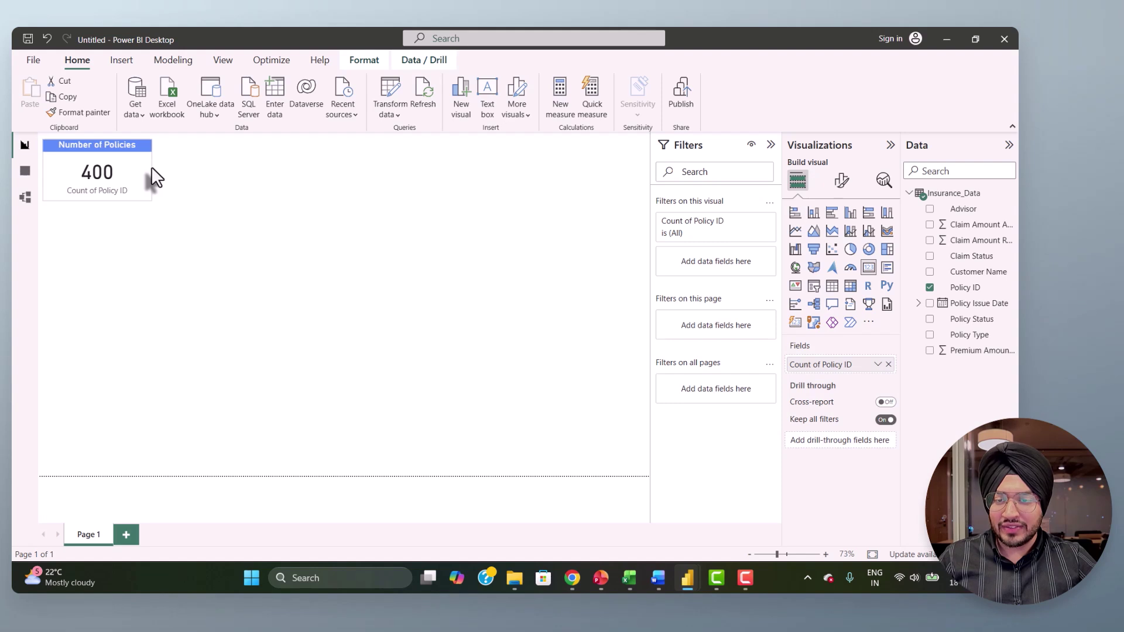
left_click(100, 191)
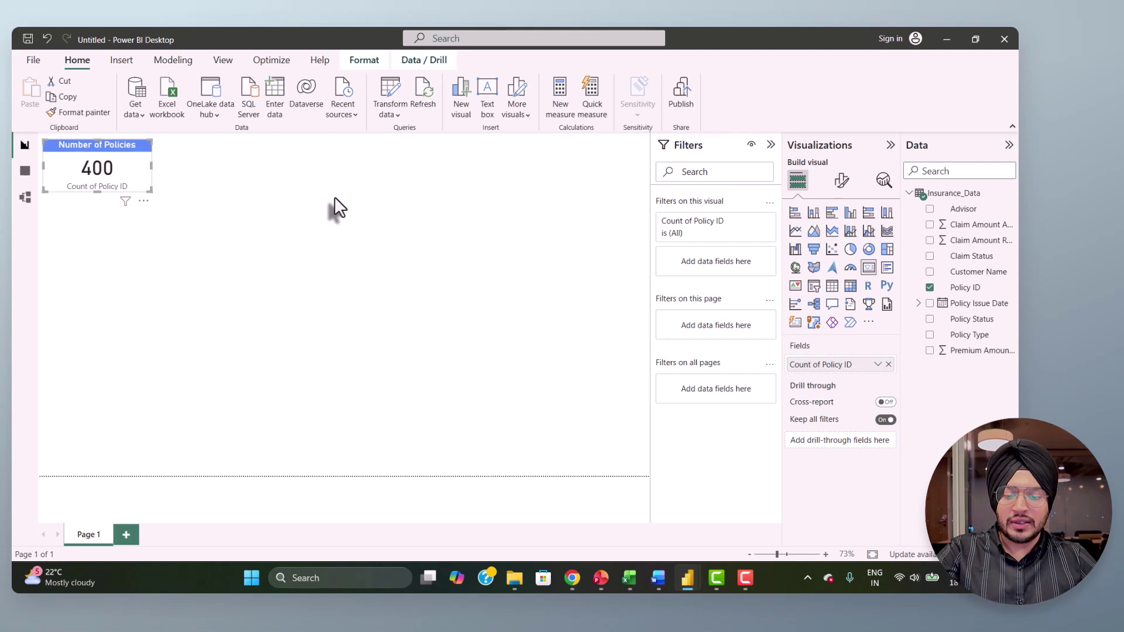
key("ctrl+c")
left_click_drag(128, 149, 132, 153)
left_click_drag(199, 156, 250, 151)
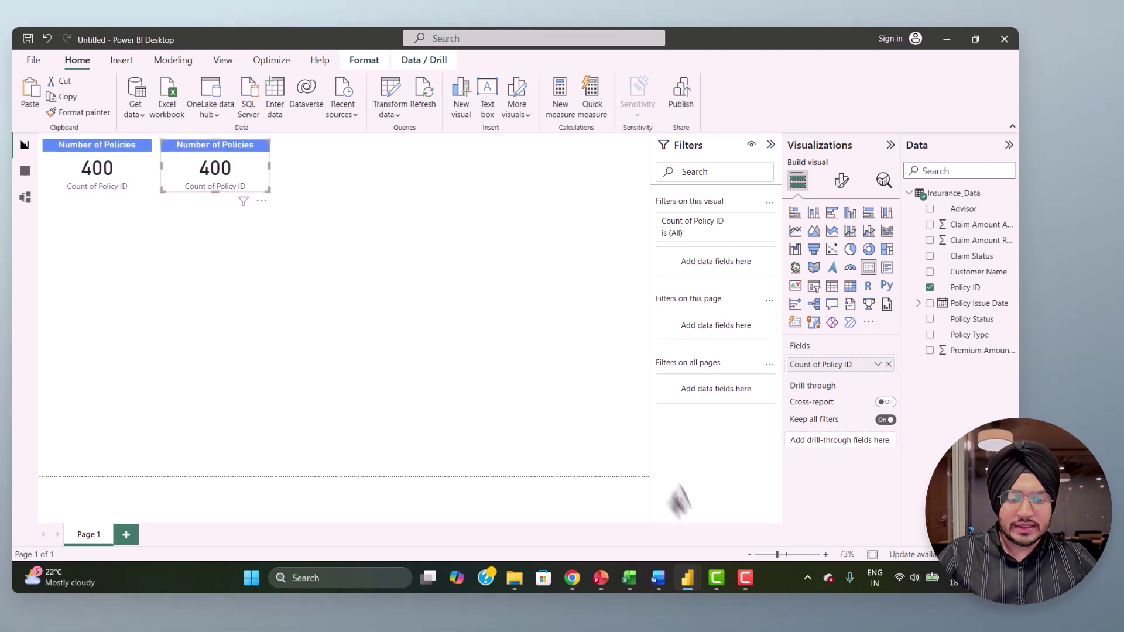
- Check the KPI requirements in the Word document, and replace Policy ID with Premium Amount (USD) in the copied card in Power BI
left_click(658, 576)
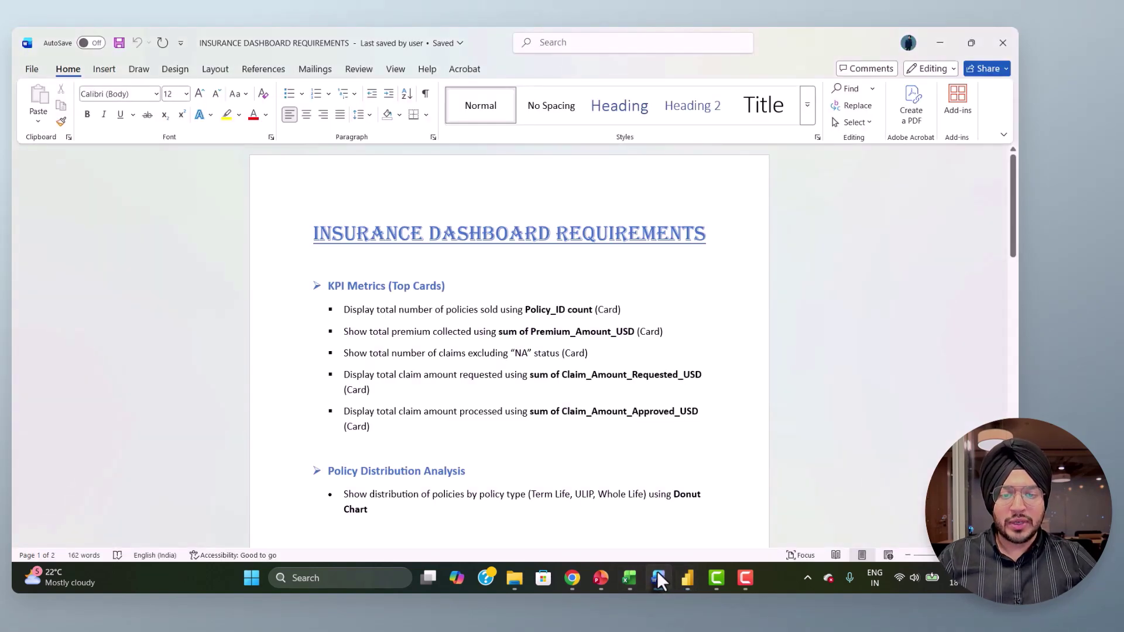
left_click(658, 577)
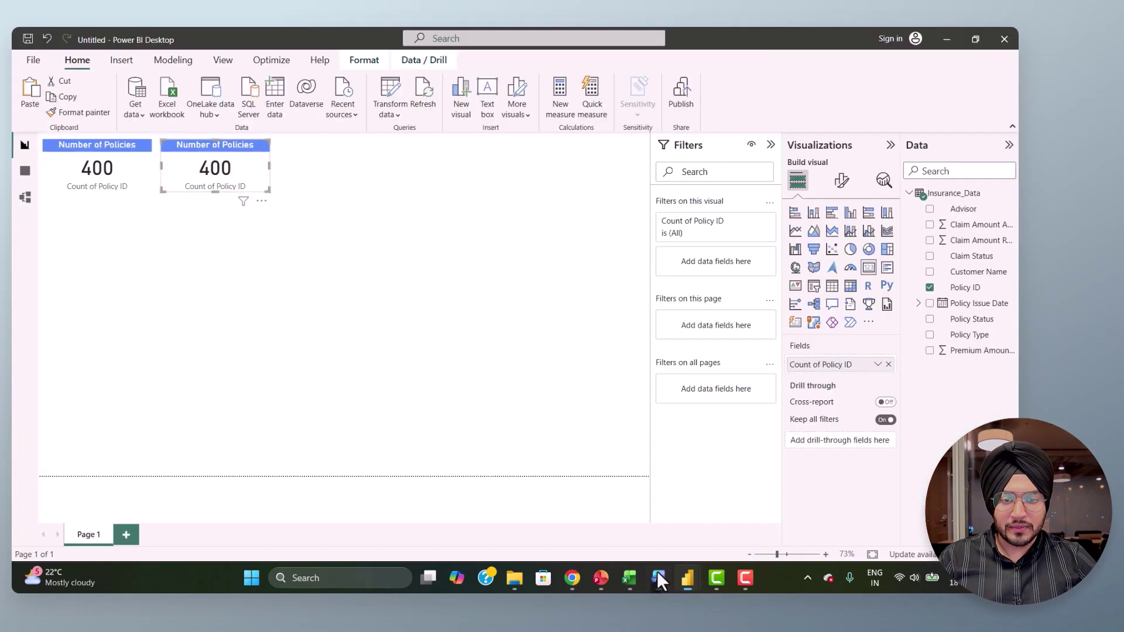
left_click(205, 174)
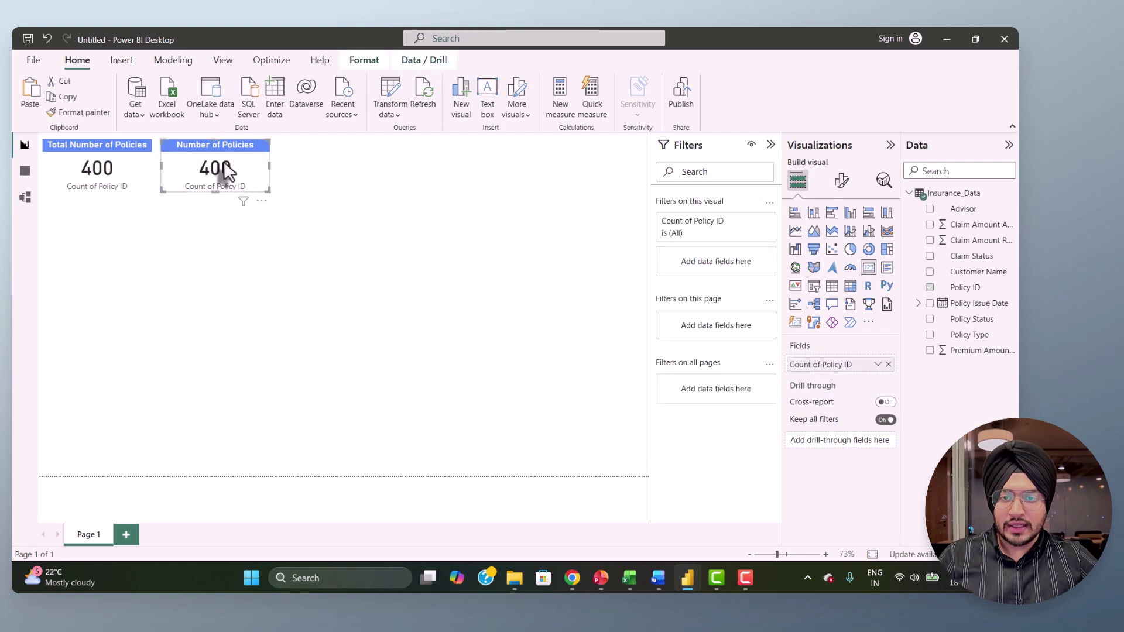
left_click(929, 288)
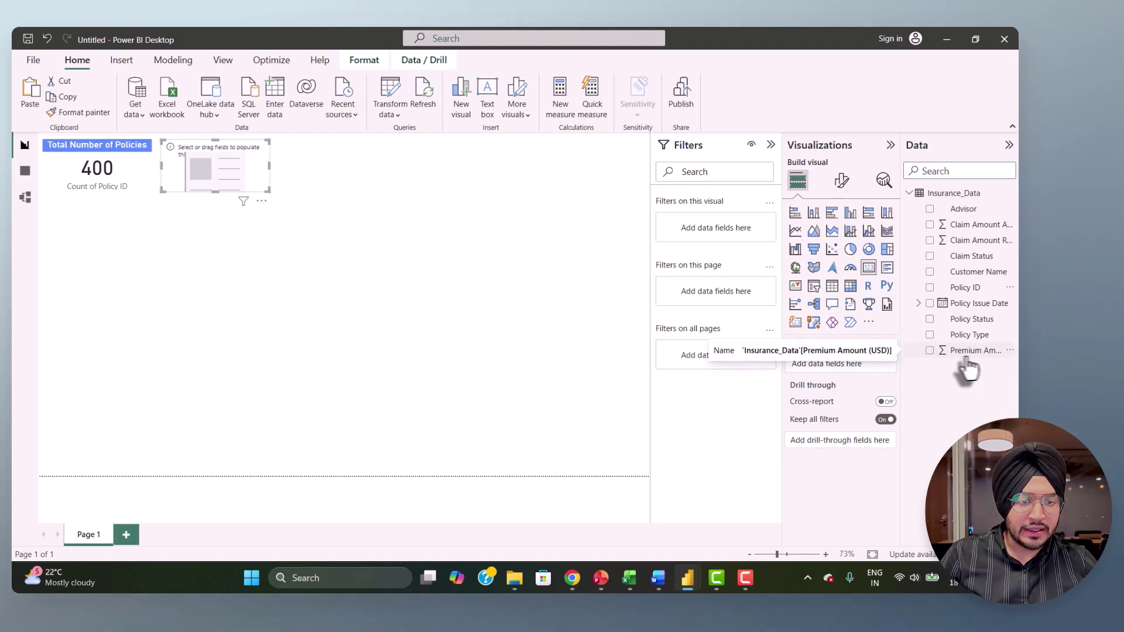
left_click(930, 350)
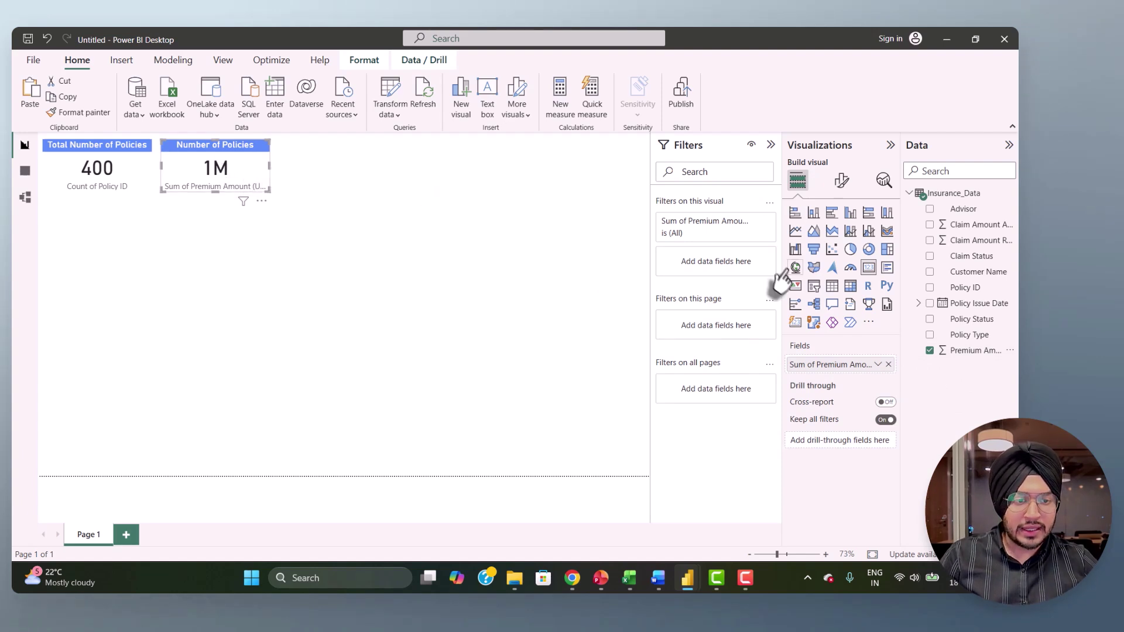
- Set the Premium Amount (USD) column's number format to 2 decimal places
left_click(368, 61)
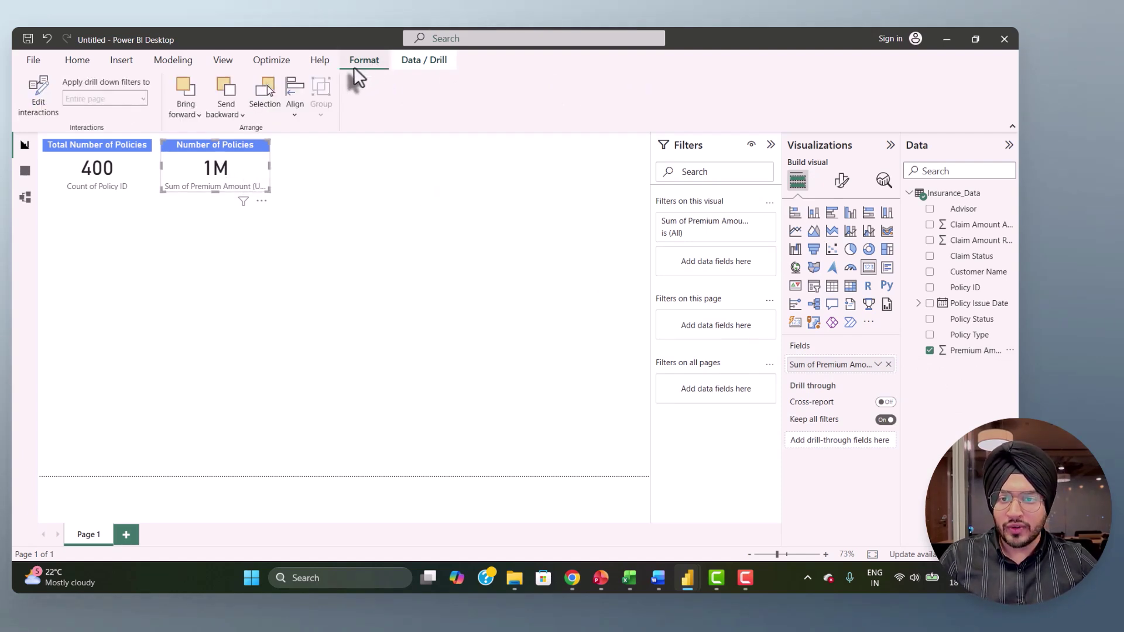
left_click(419, 61)
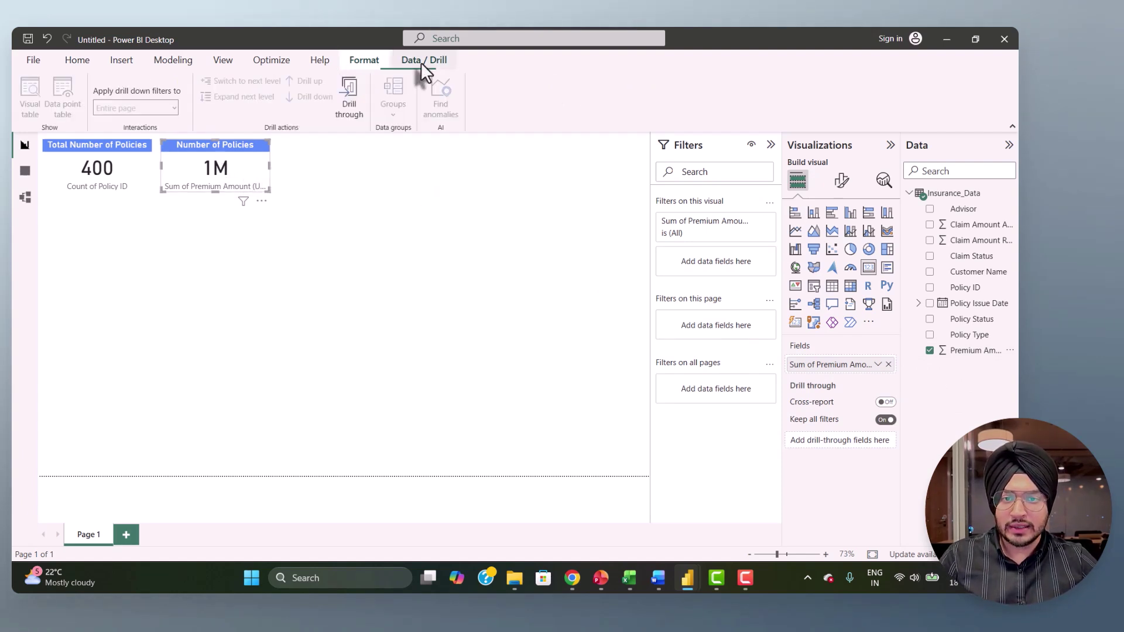
left_click(966, 350)
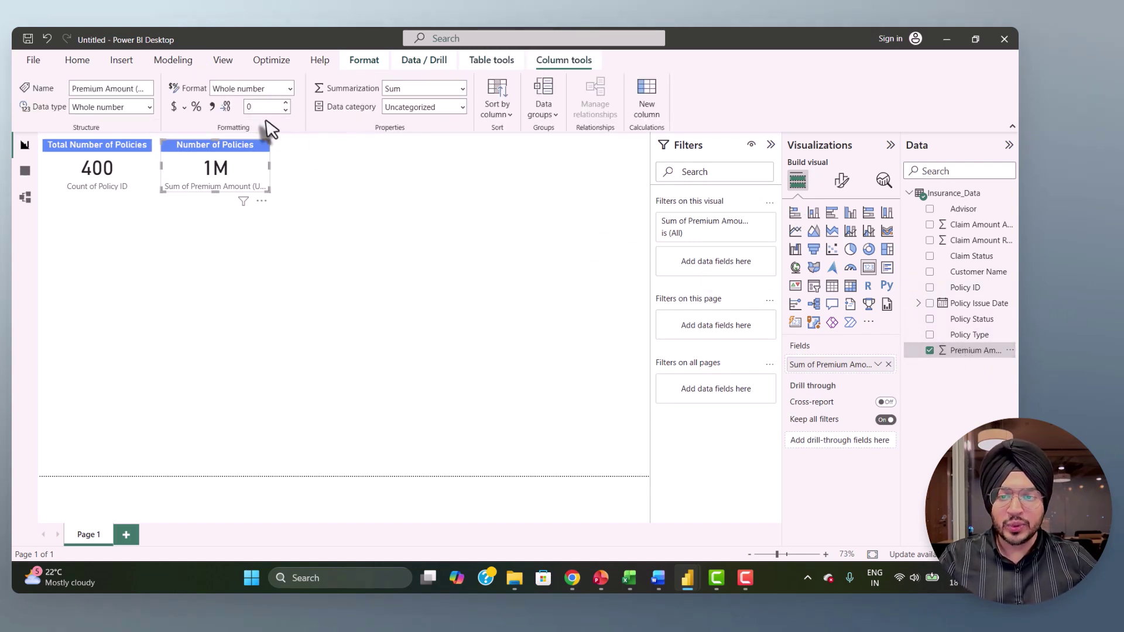
left_click(286, 106)
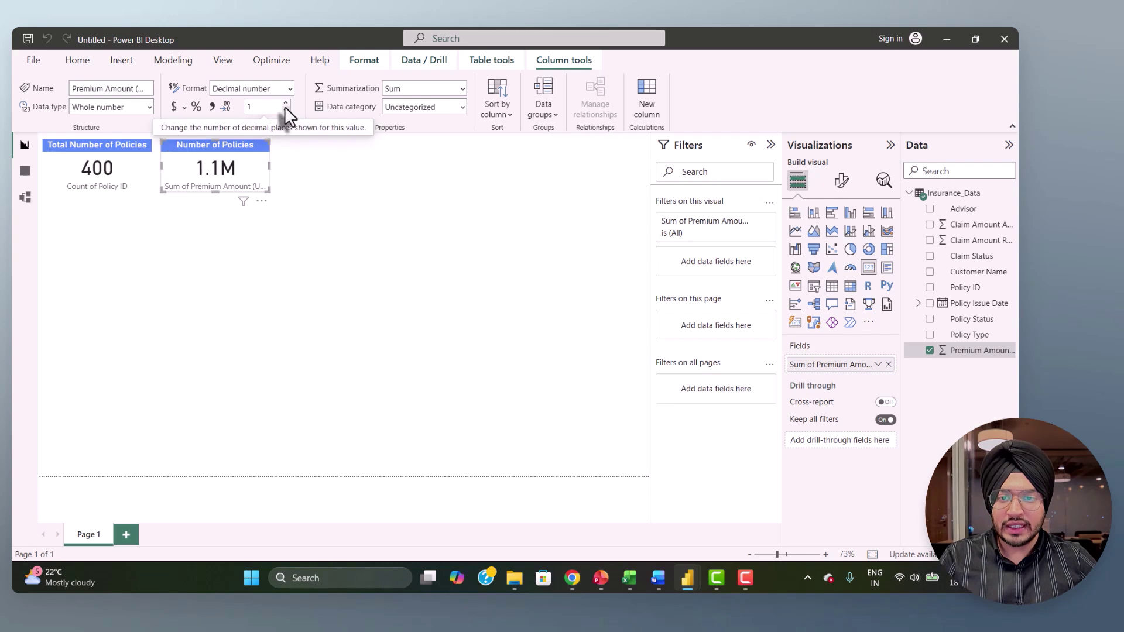
left_click(284, 107)
left_click(285, 104)
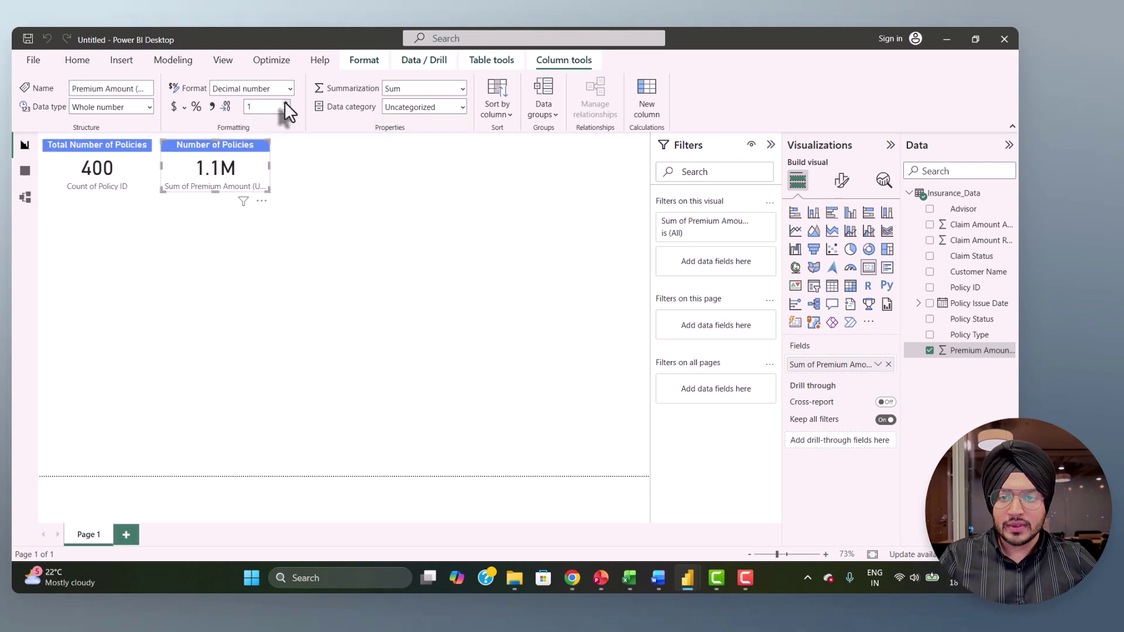
left_click(285, 103)
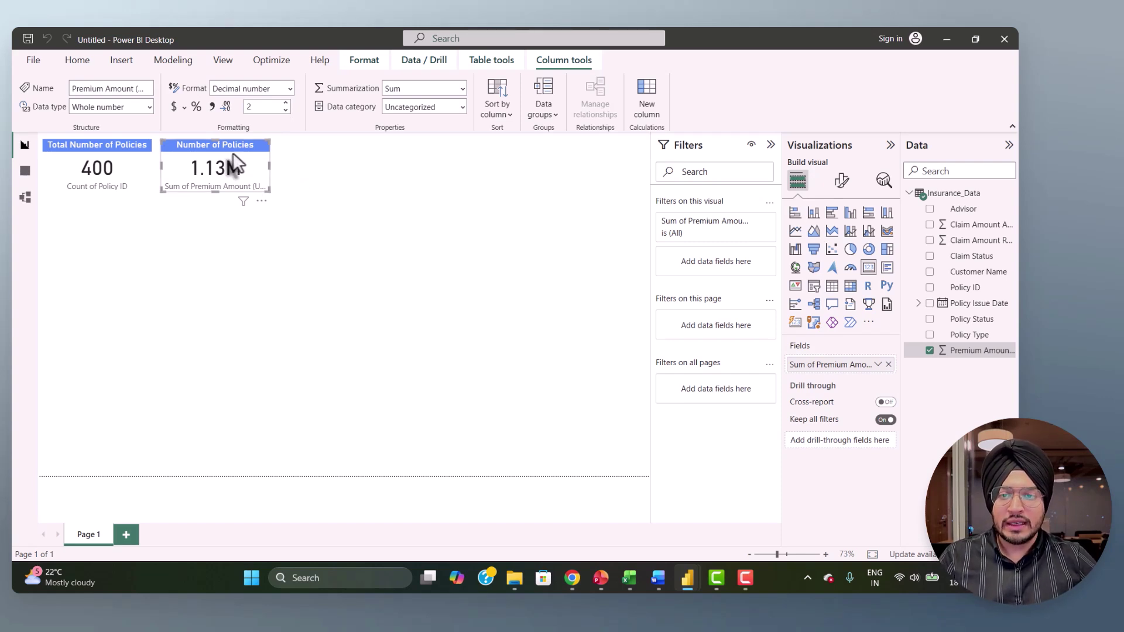
- Check the premium requirement in the Word document and set the second card's title text to "Total Premium Collected"
left_click(841, 184)
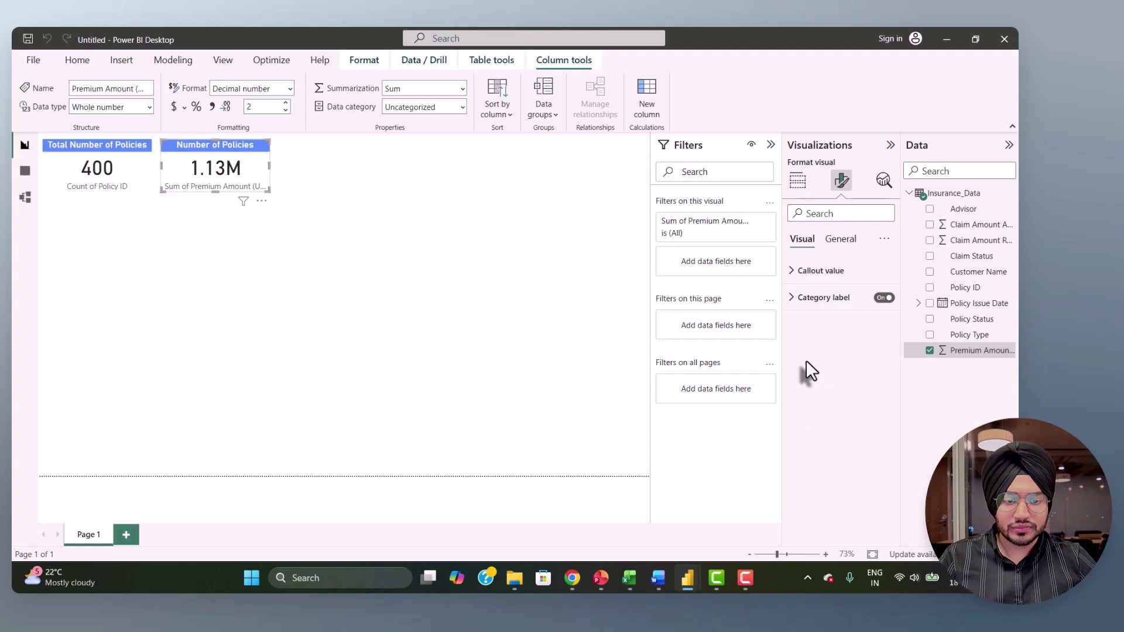
left_click(656, 579)
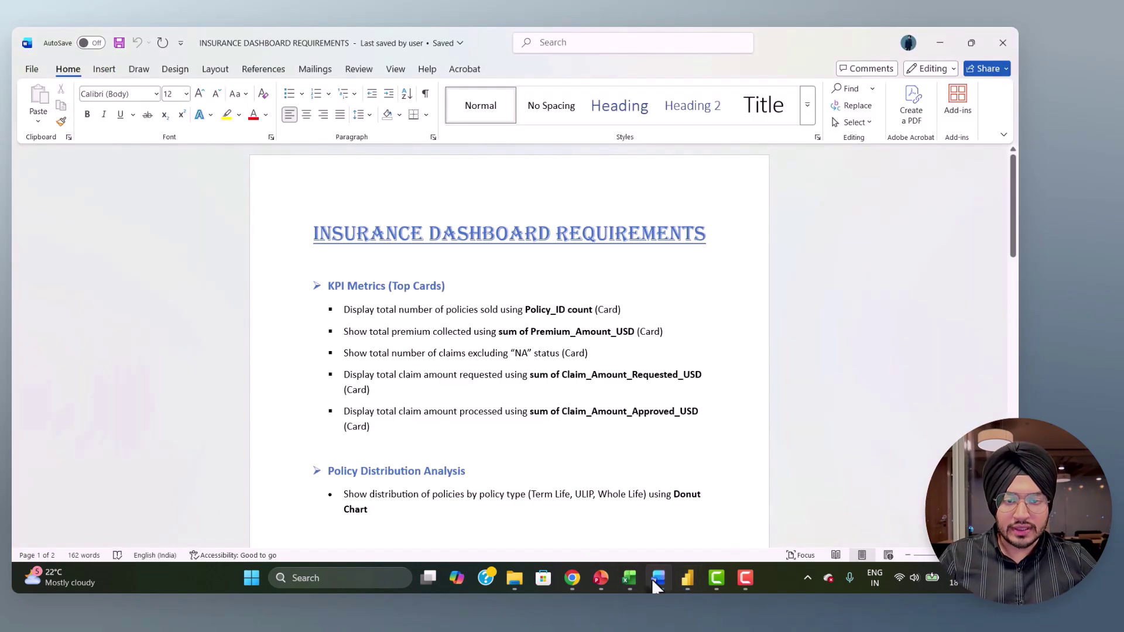
left_click(651, 578)
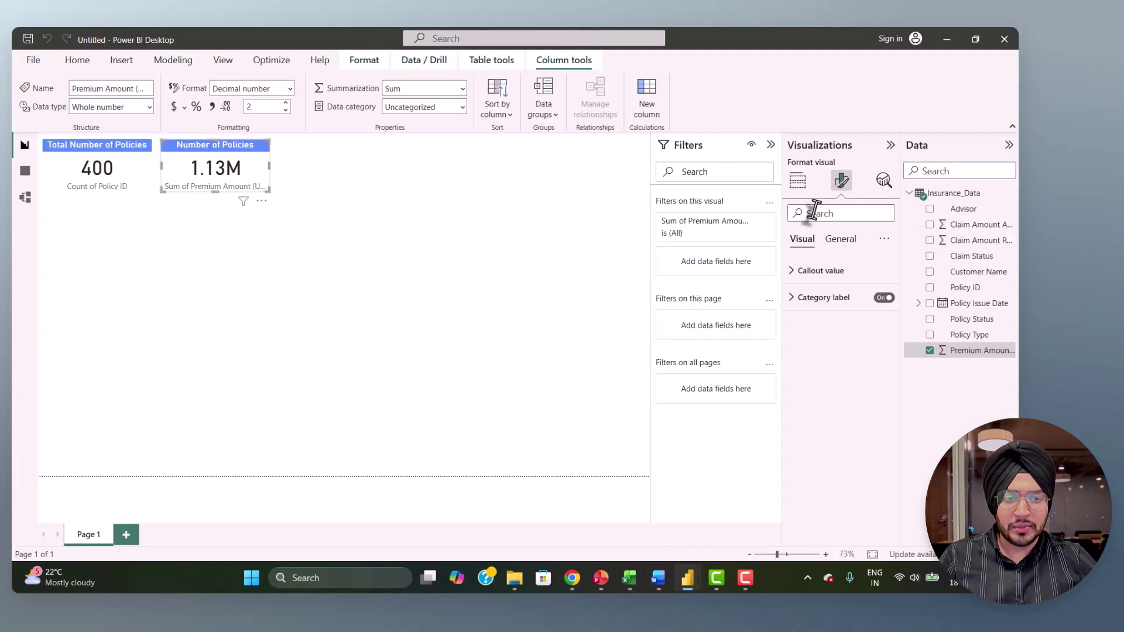
left_click(844, 244)
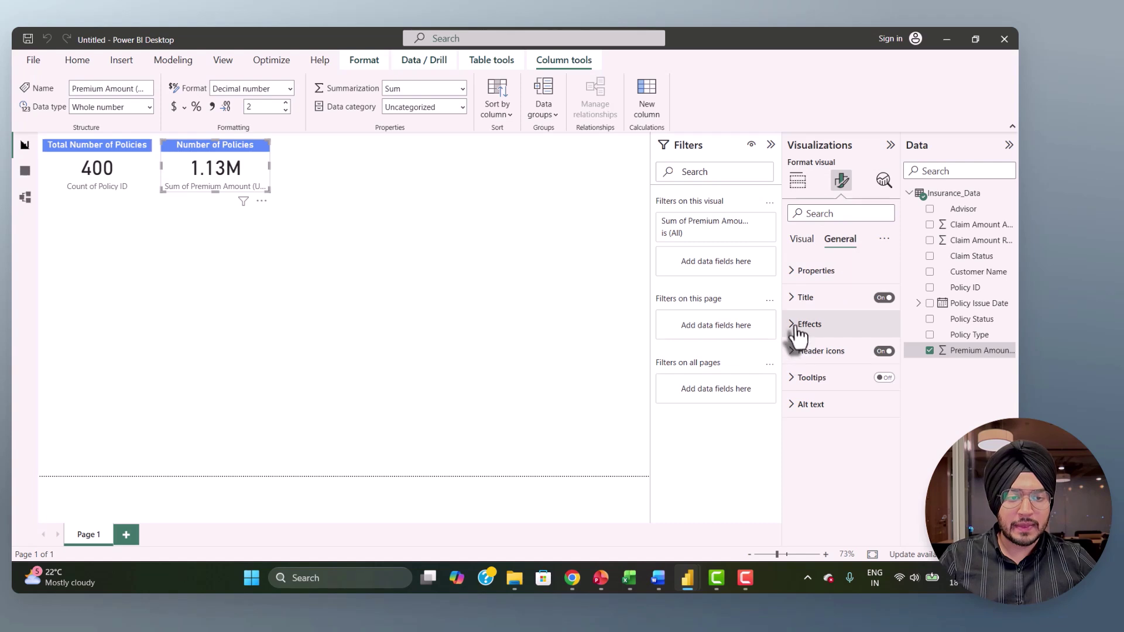
left_click(793, 299)
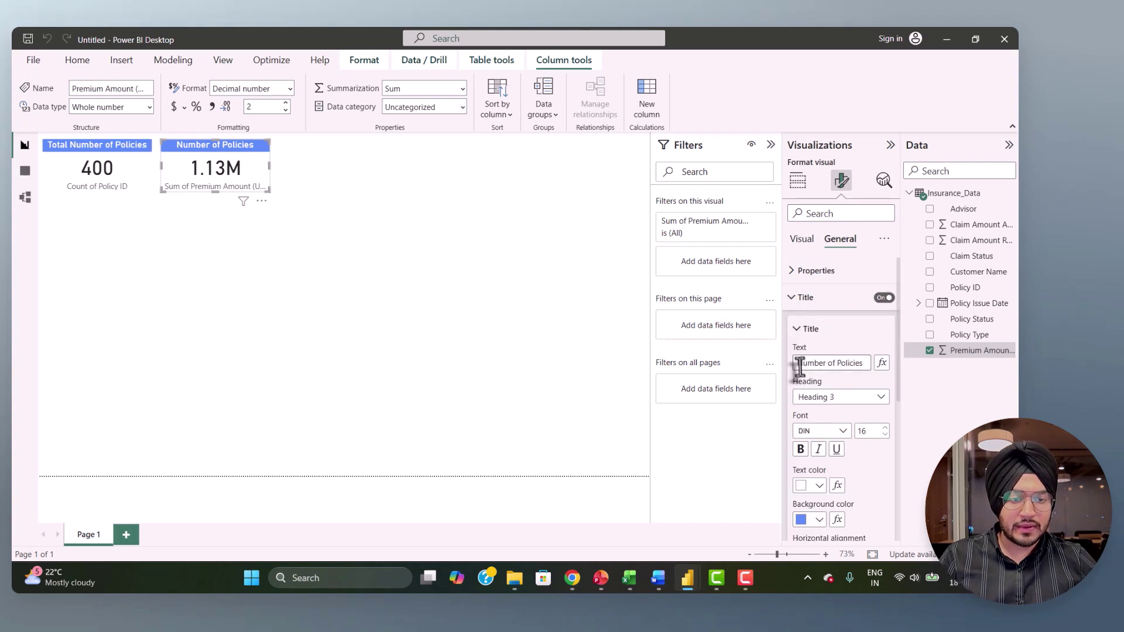
triple_click(799, 363)
key("BackSpace")
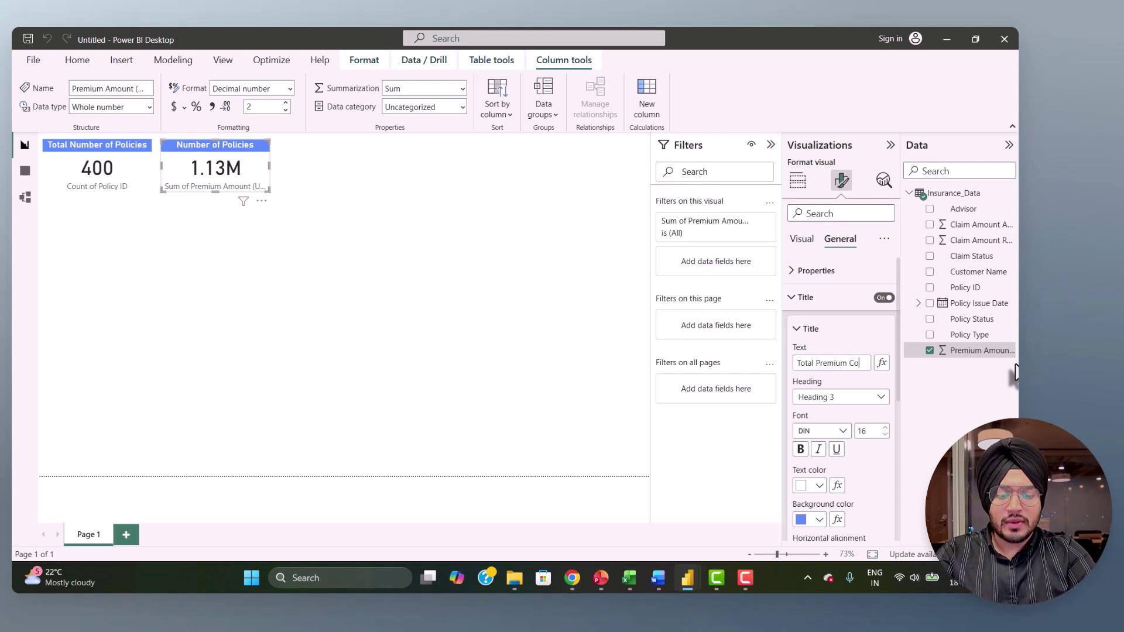
type("cted")
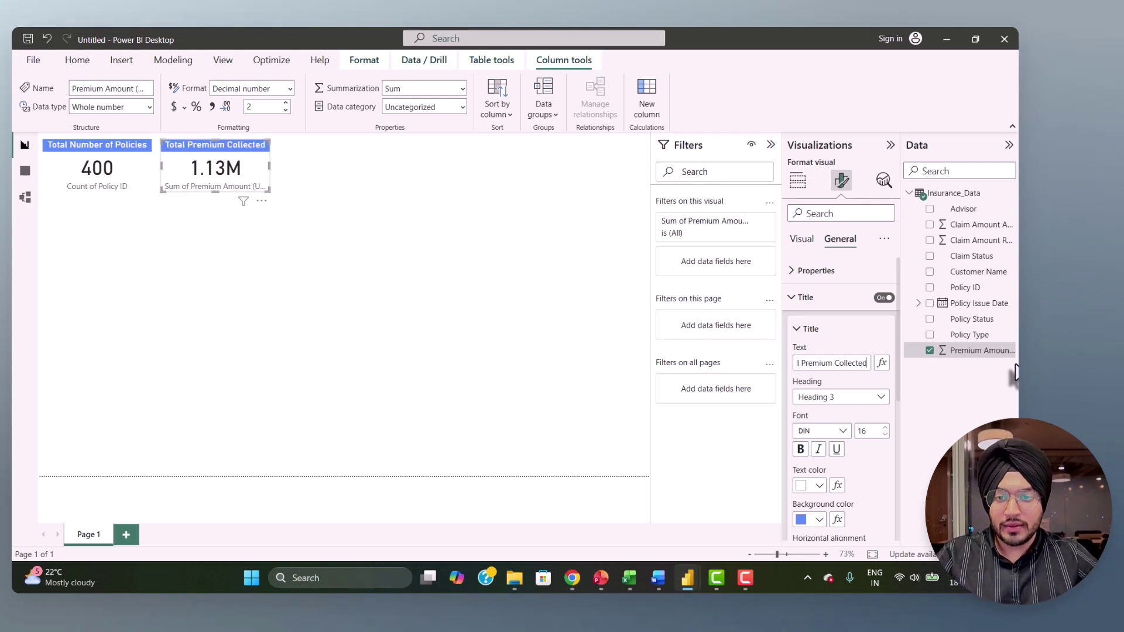
- Duplicate the Total Premium Collected card beside the original and check the next KPI card's requirement in the Word document
key("ctrl+c")
key("ctrl+v")
left_click(657, 578)
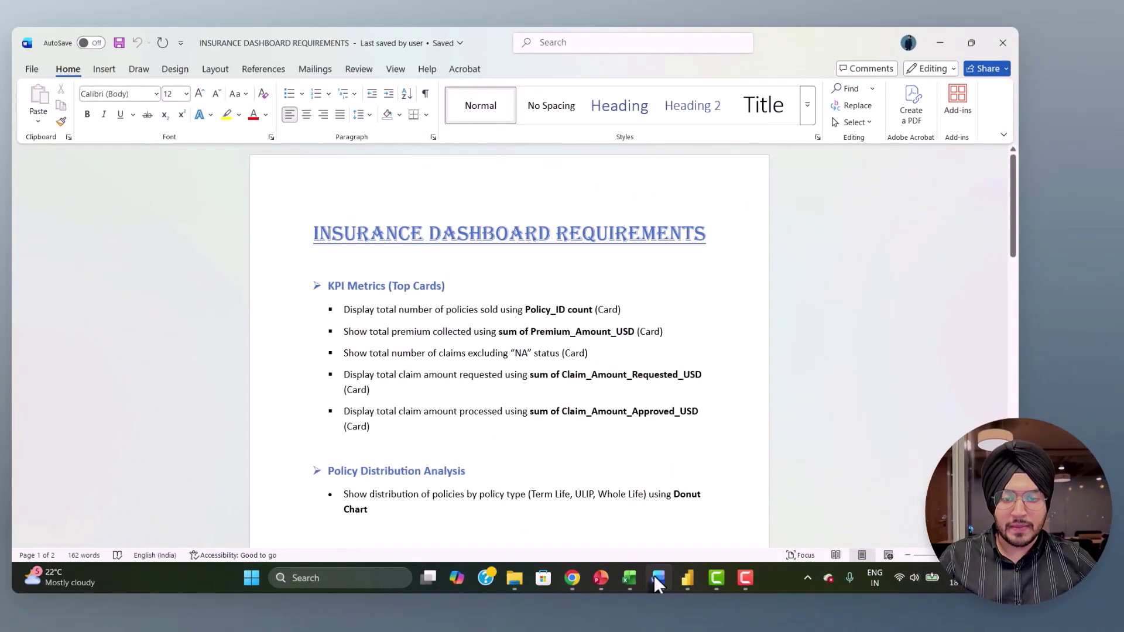
left_click(657, 578)
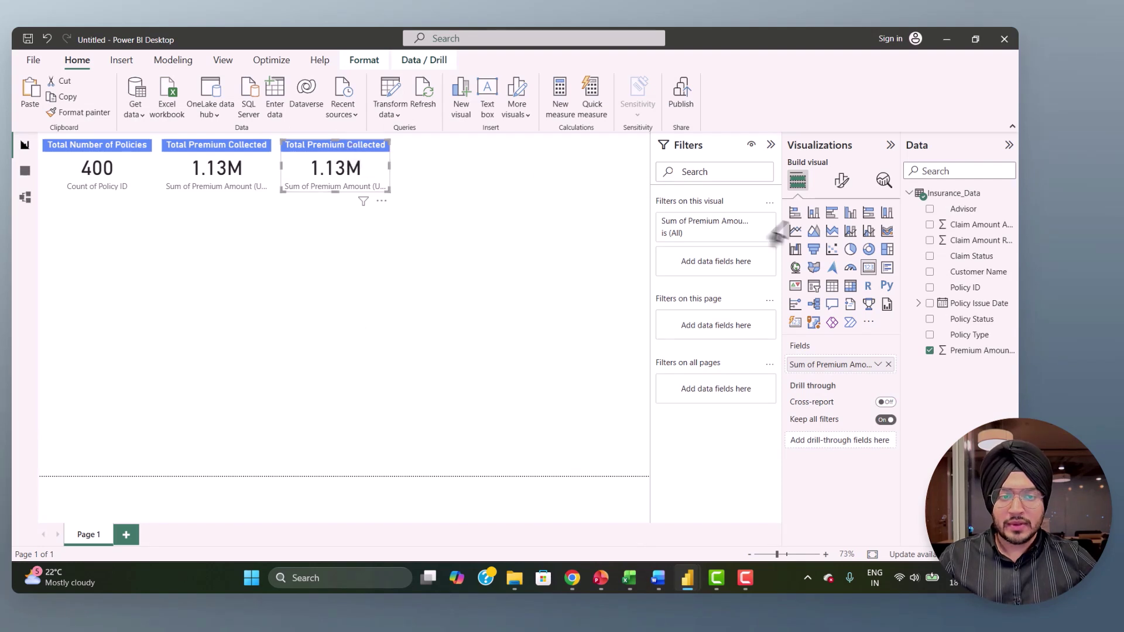
- Set the third card's title text to "Number of Claims" and deselect the card
left_click(841, 181)
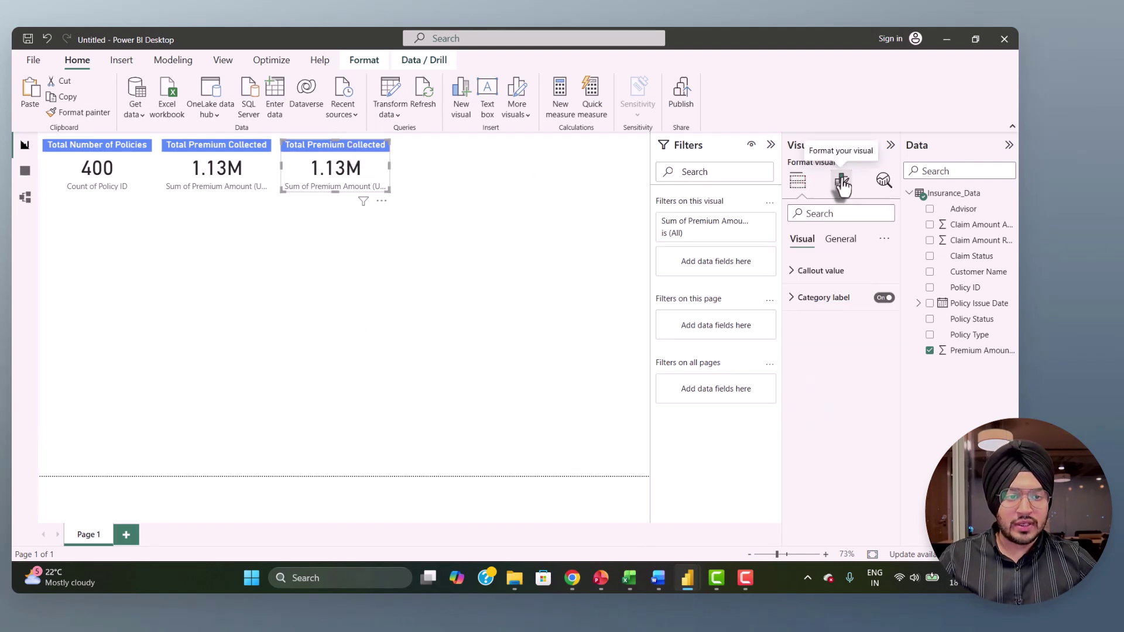
left_click(833, 241)
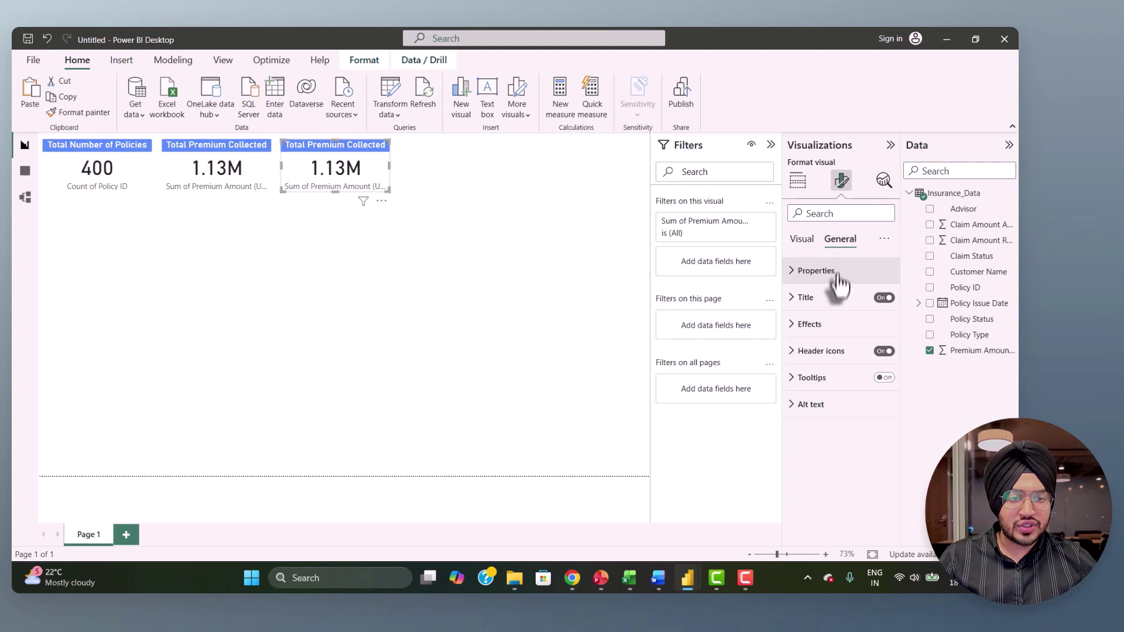
left_click(803, 297)
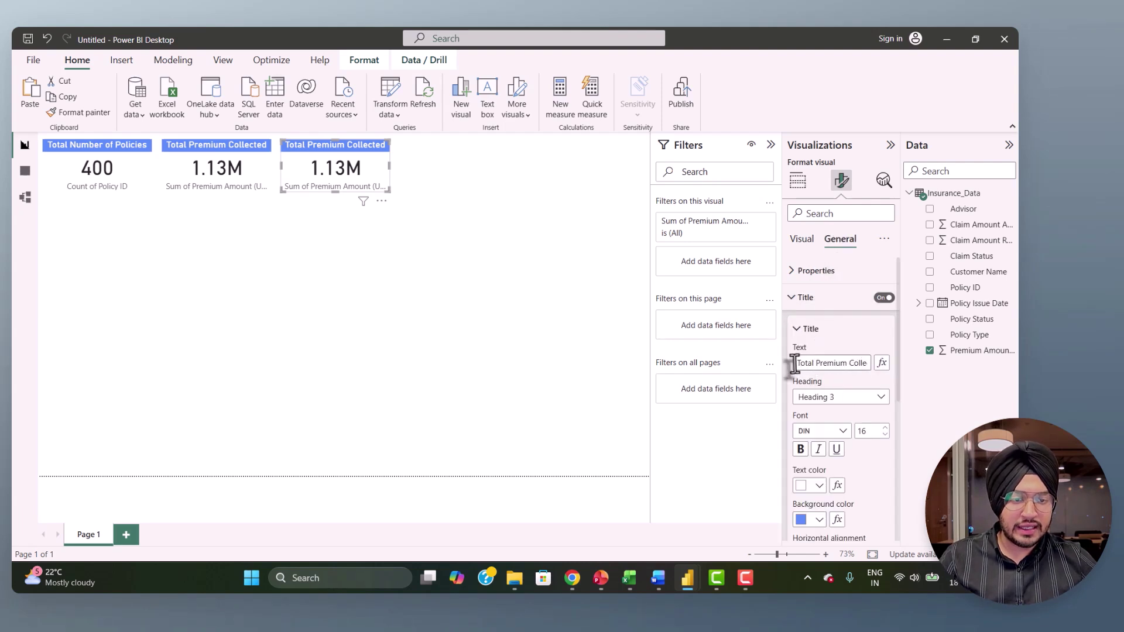
left_click_drag(794, 364, 939, 364)
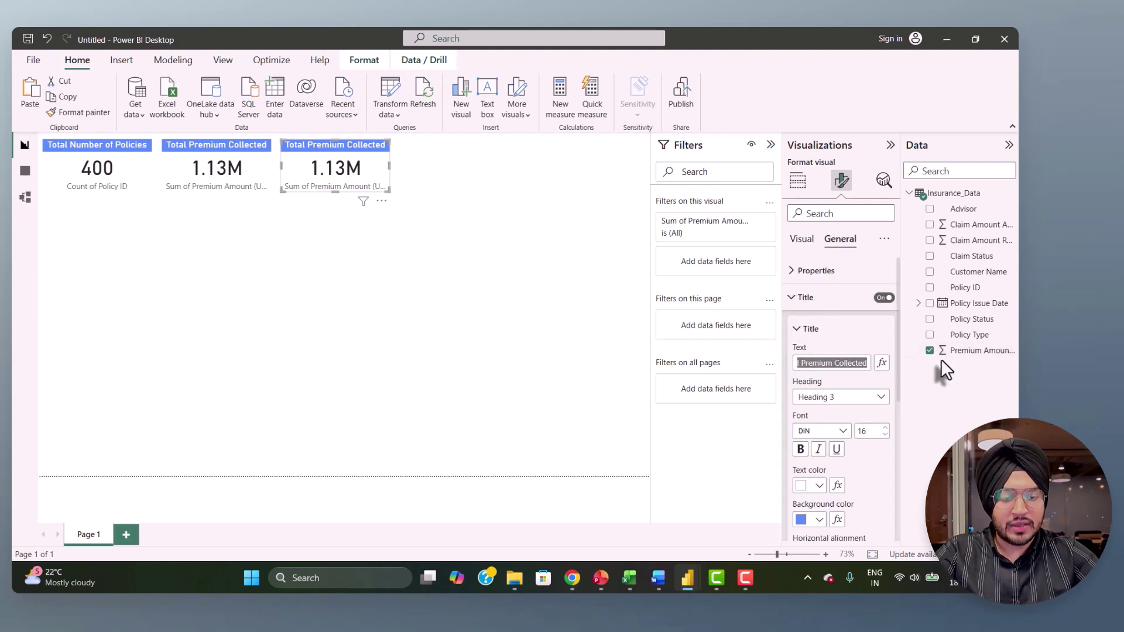
type("TNumbe")
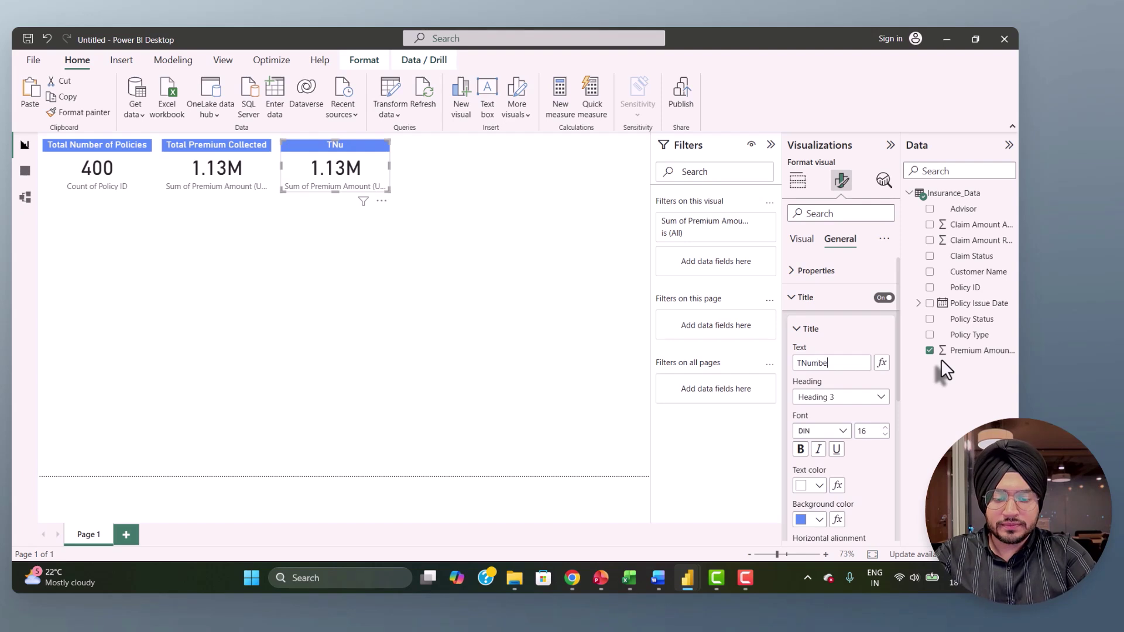
type("r of Claims")
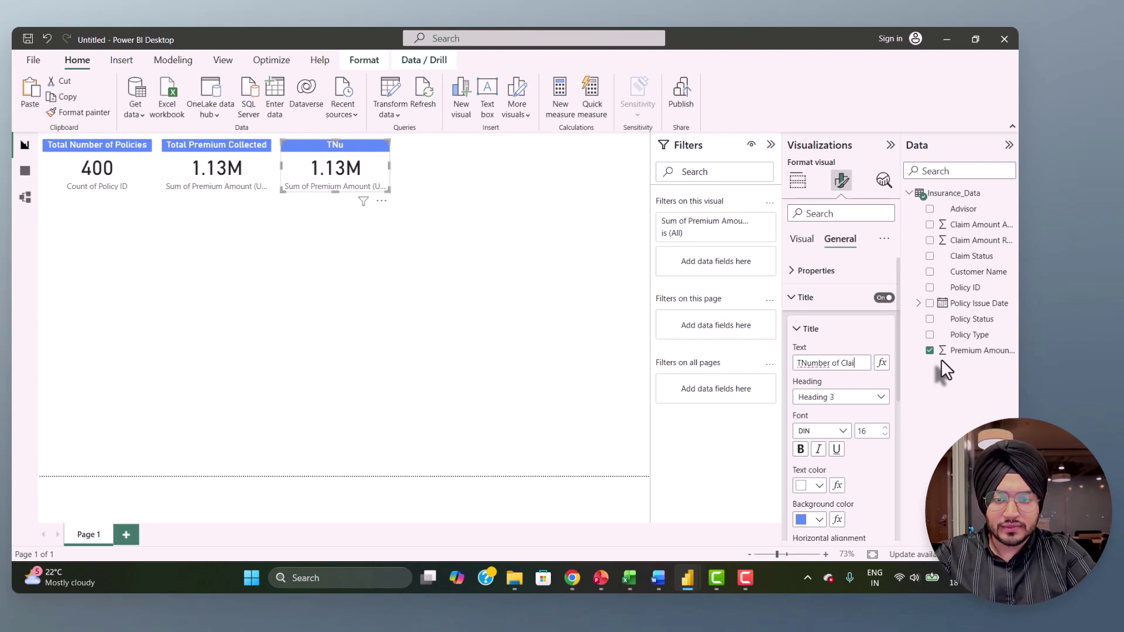
key("Left")
key("Left")
key("Left")
key("Left")
key("Left")
key("Left")
key("Left")
key("Left")
key("Left")
key("Left")
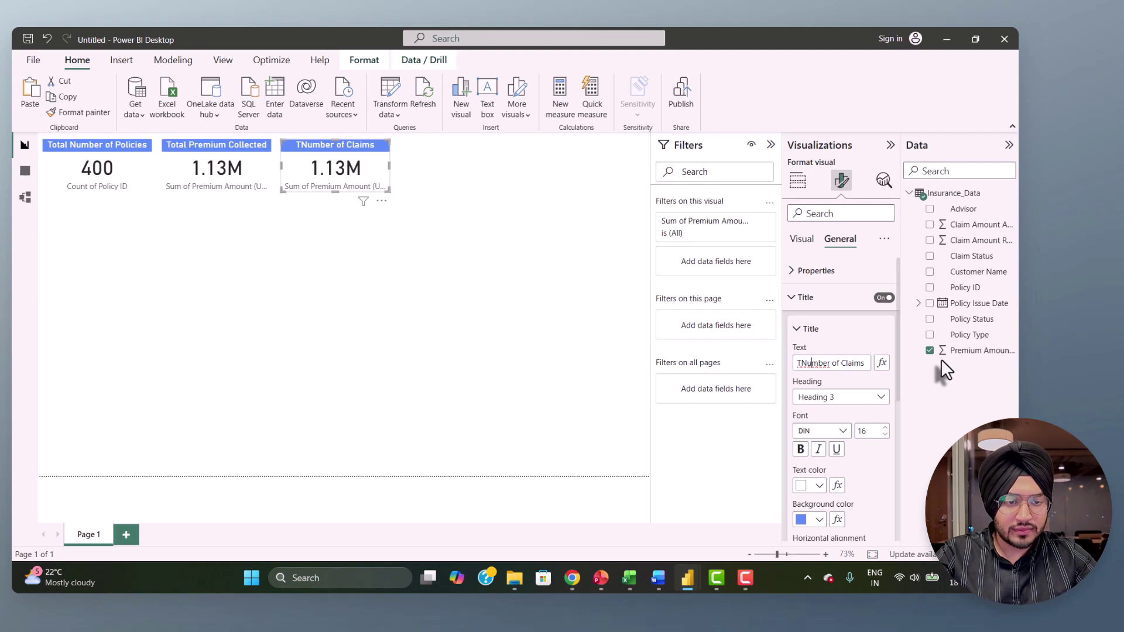
key("Home")
key("Delete")
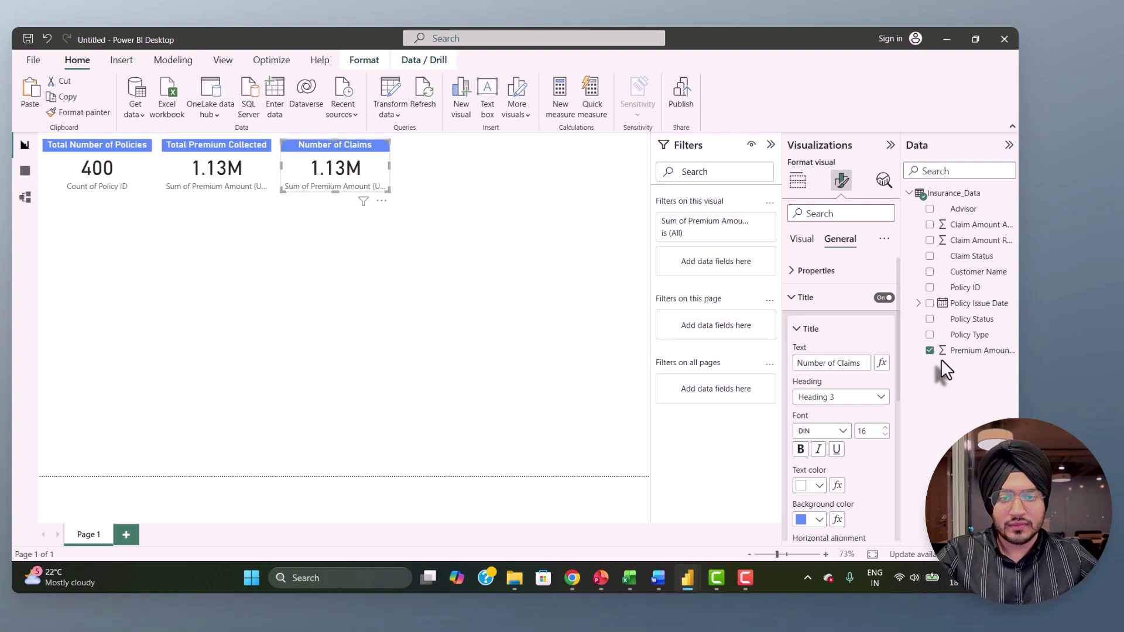
left_click(583, 343)
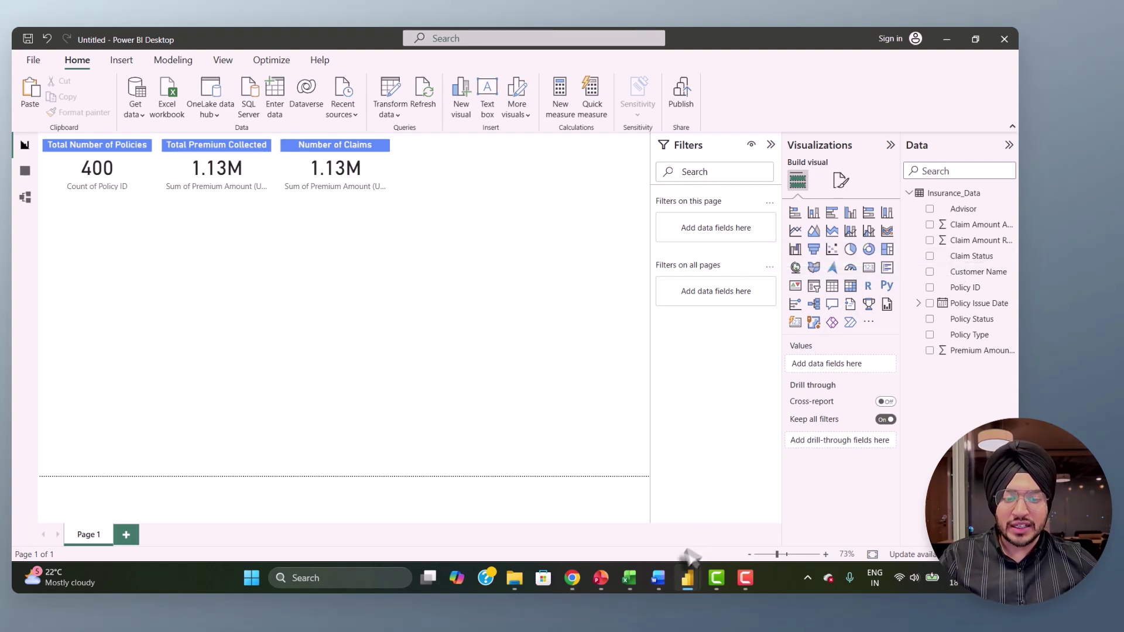
- Examine the NA entries in the Claim Status column of the Excel dataset and return to Power BI
left_click(631, 588)
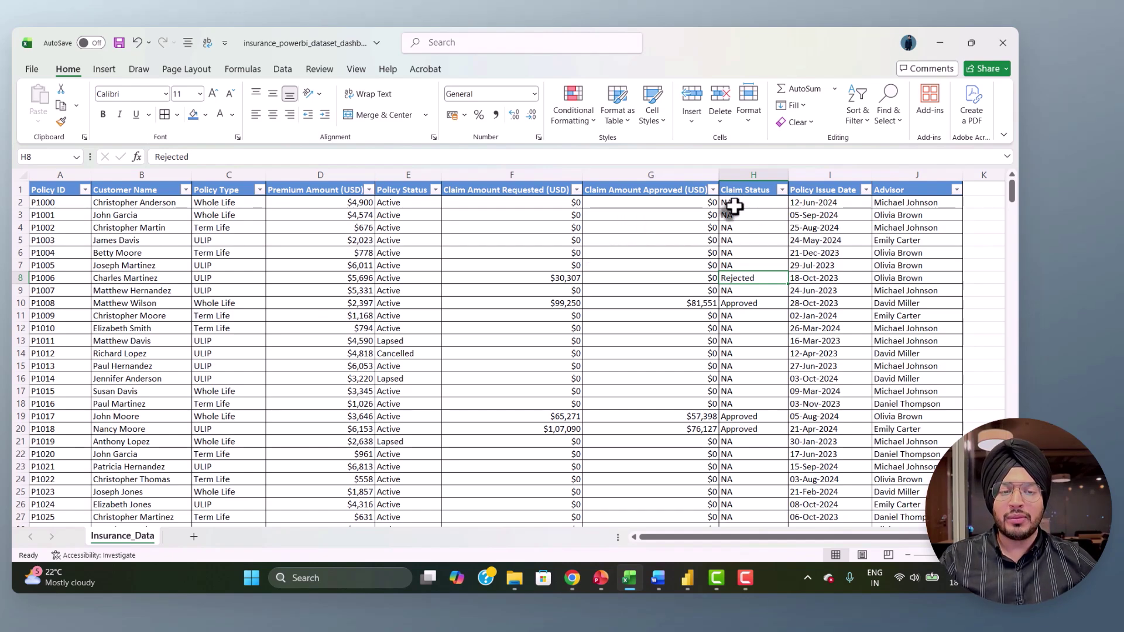
left_click(735, 202)
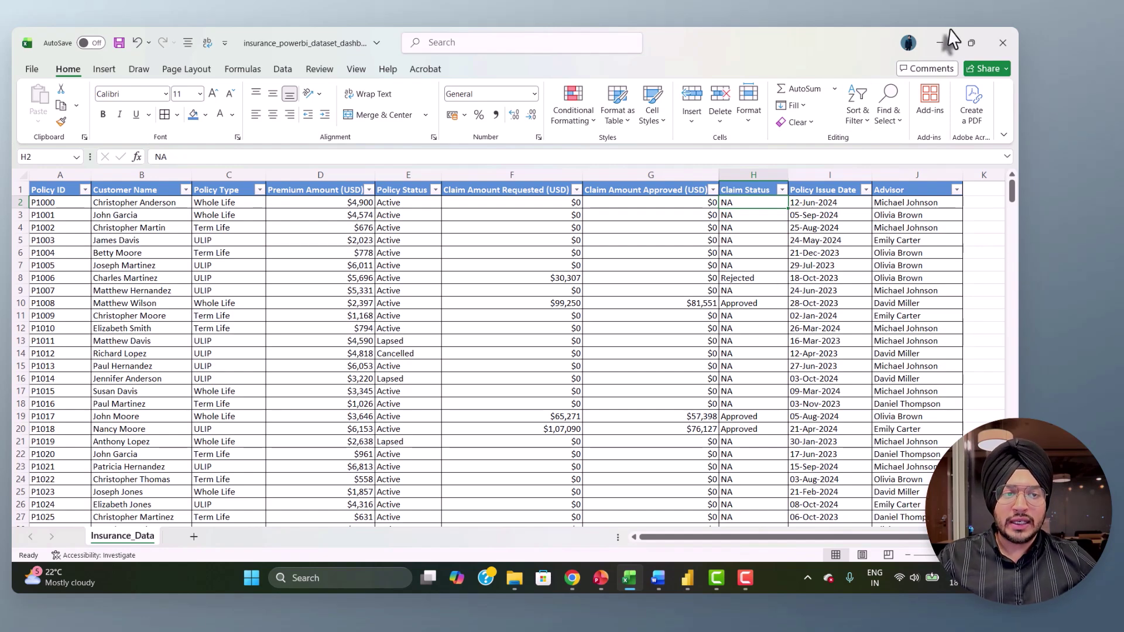
left_click(939, 42)
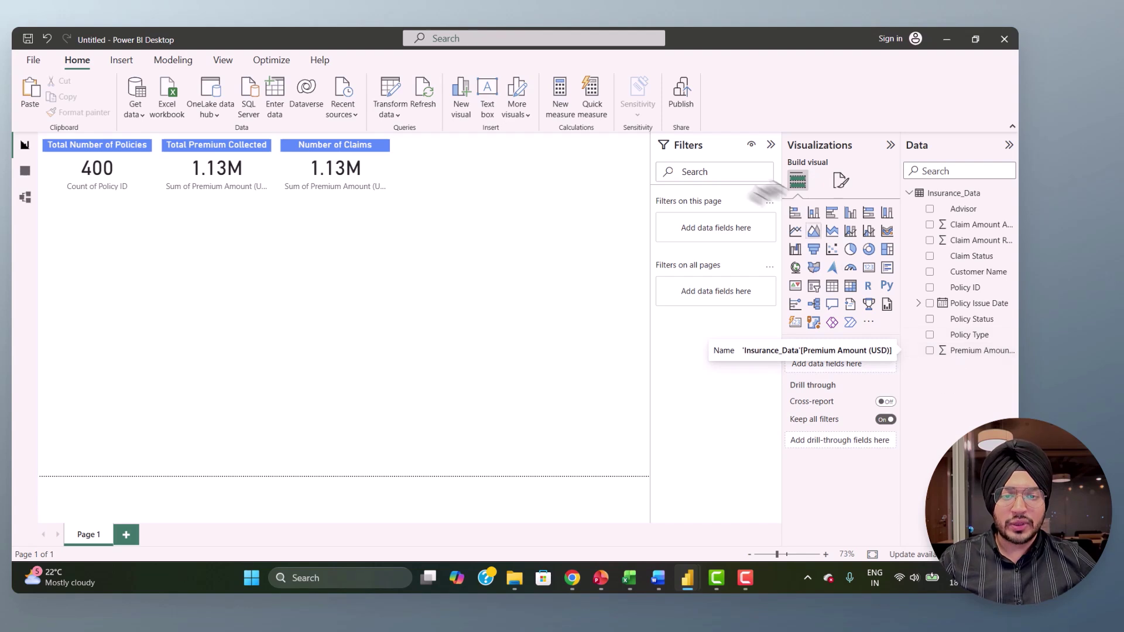
- Create a new measure in the Insurance_Data table and name it Number of Claims
left_click(560, 108)
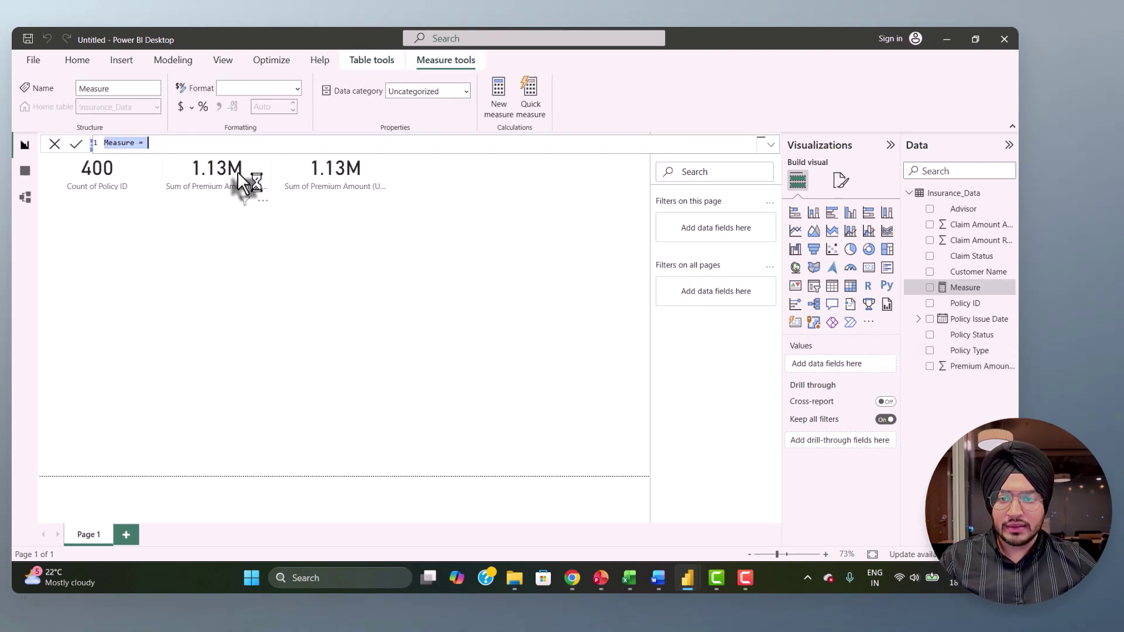
left_click(130, 143)
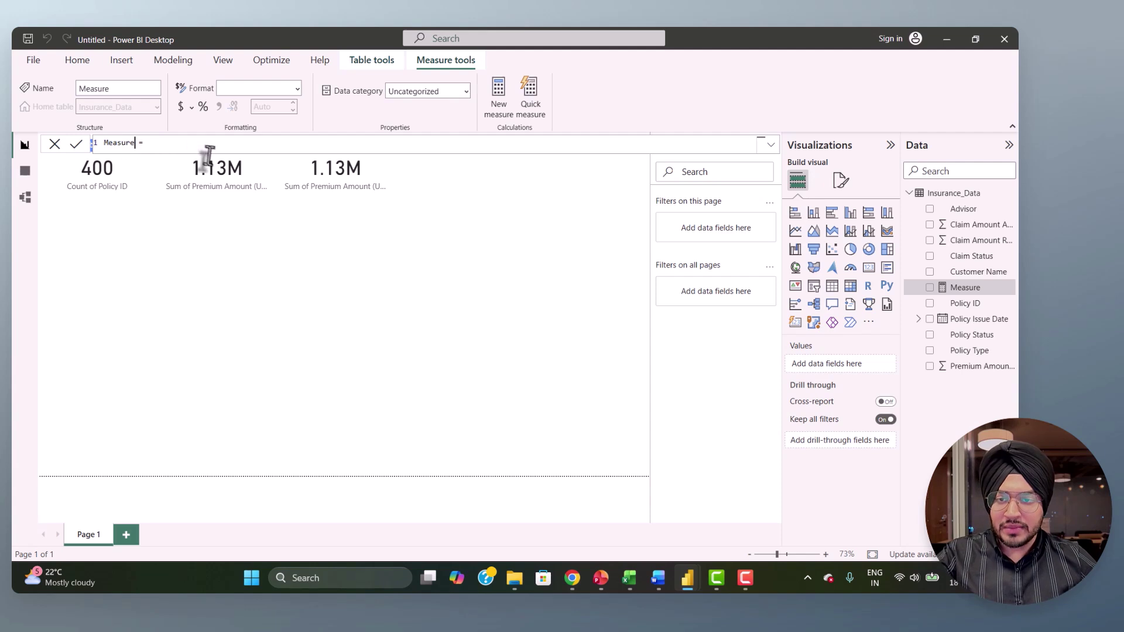
key("BackSpace")
key("BackSpace")
key("BackSpace")
key("BackSpace")
key("BackSpace")
key("BackSpace")
key("BackSpace")
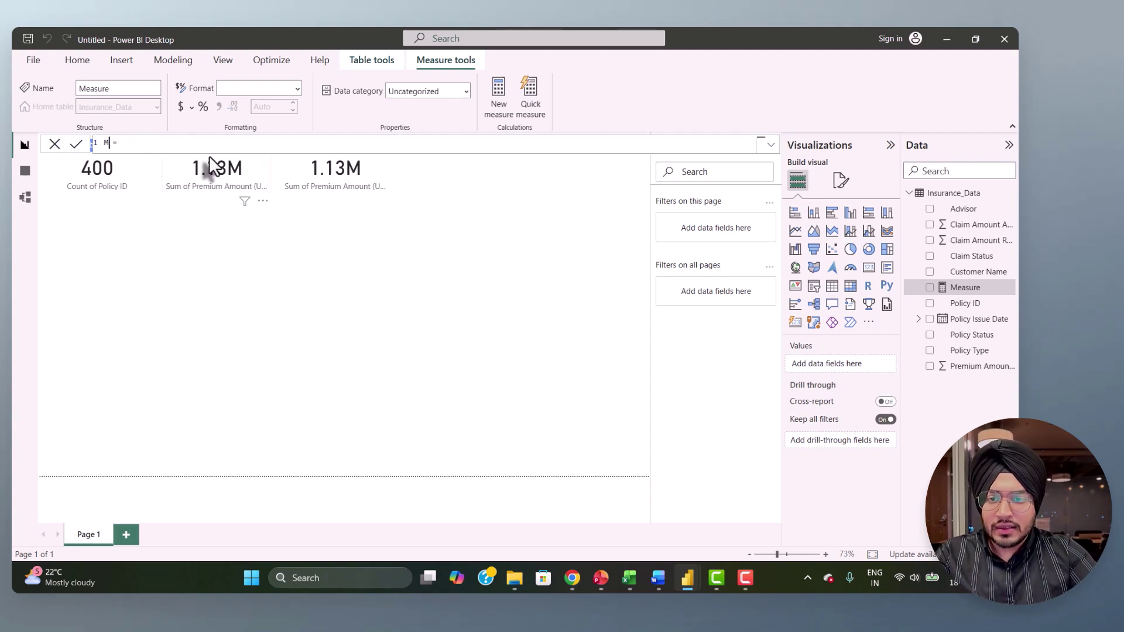
type("Number of ")
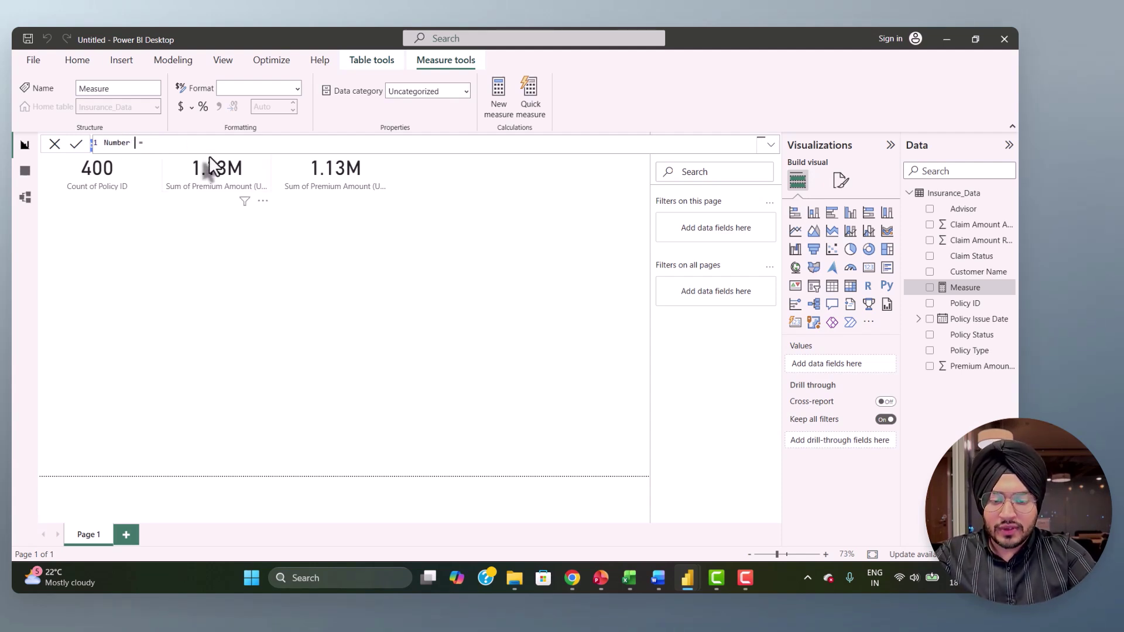
type("Claims = ")
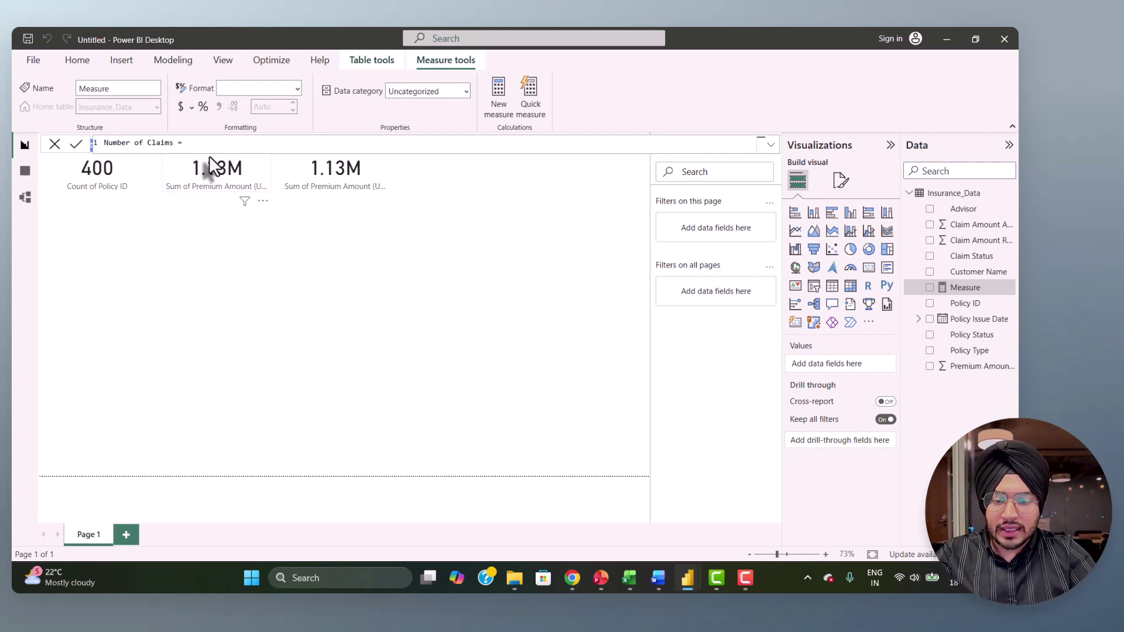
- Start the Number of Claims formula with CALCULATE(COUNTROWS('Insurance_Data') as the row-counting expression
type("CAL")
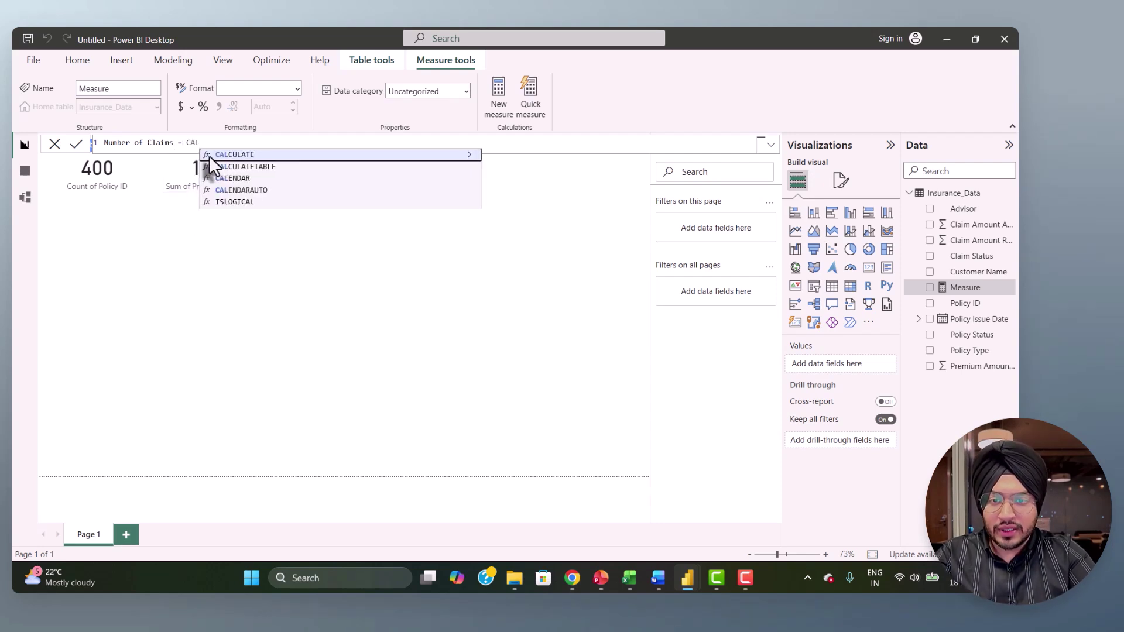
key("Tab")
type("COUNT")
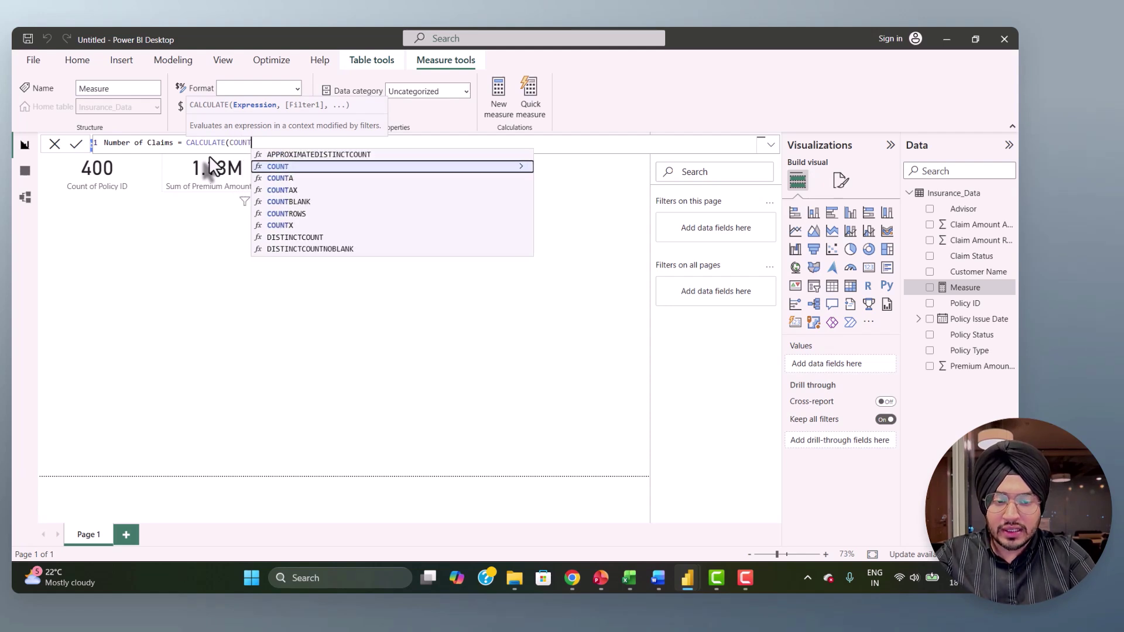
type("ROWS")
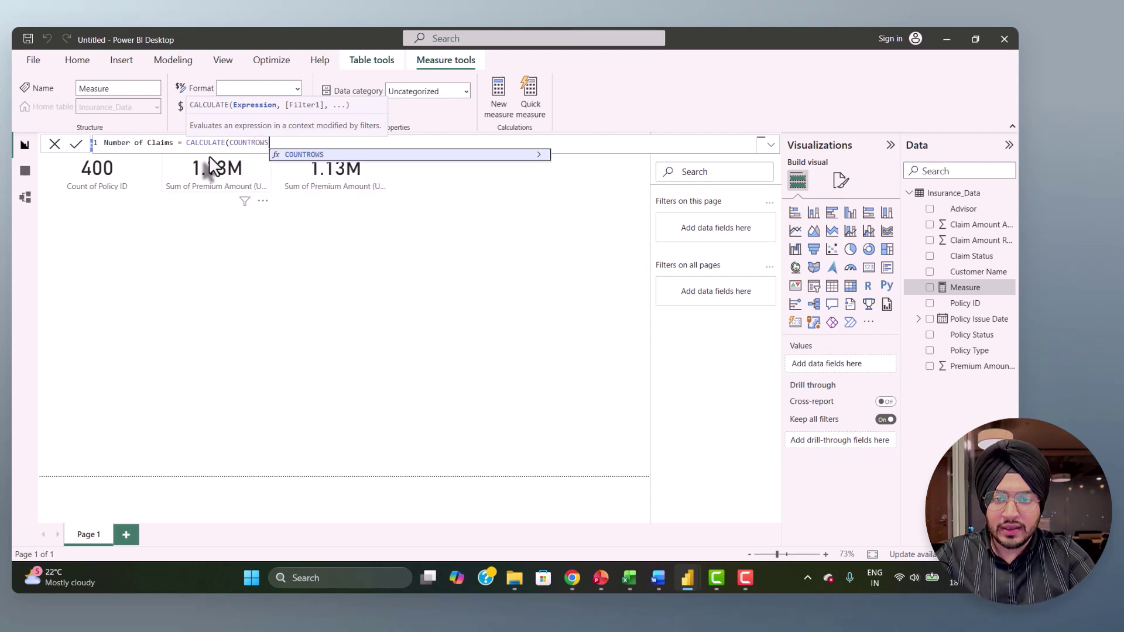
key("Tab")
type("'I")
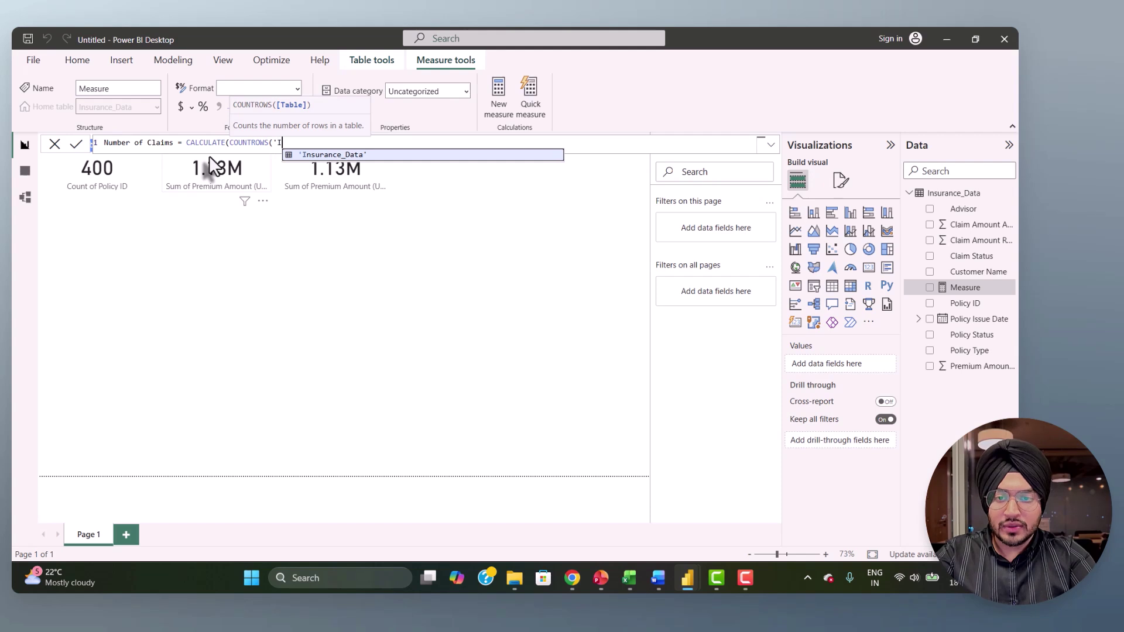
key("Tab")
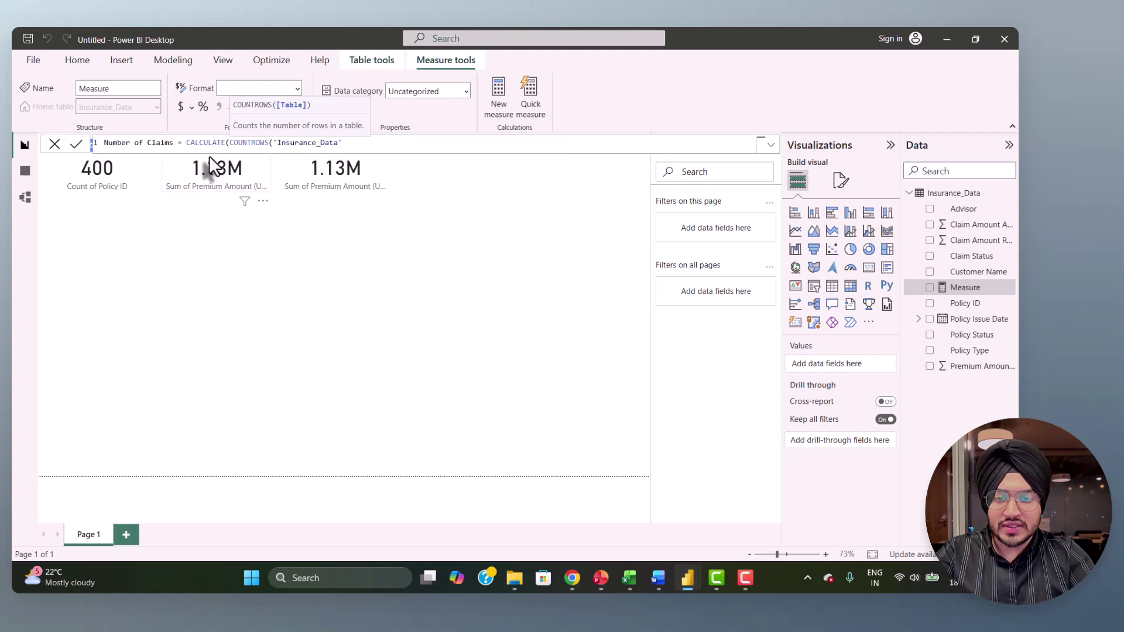
type(")")
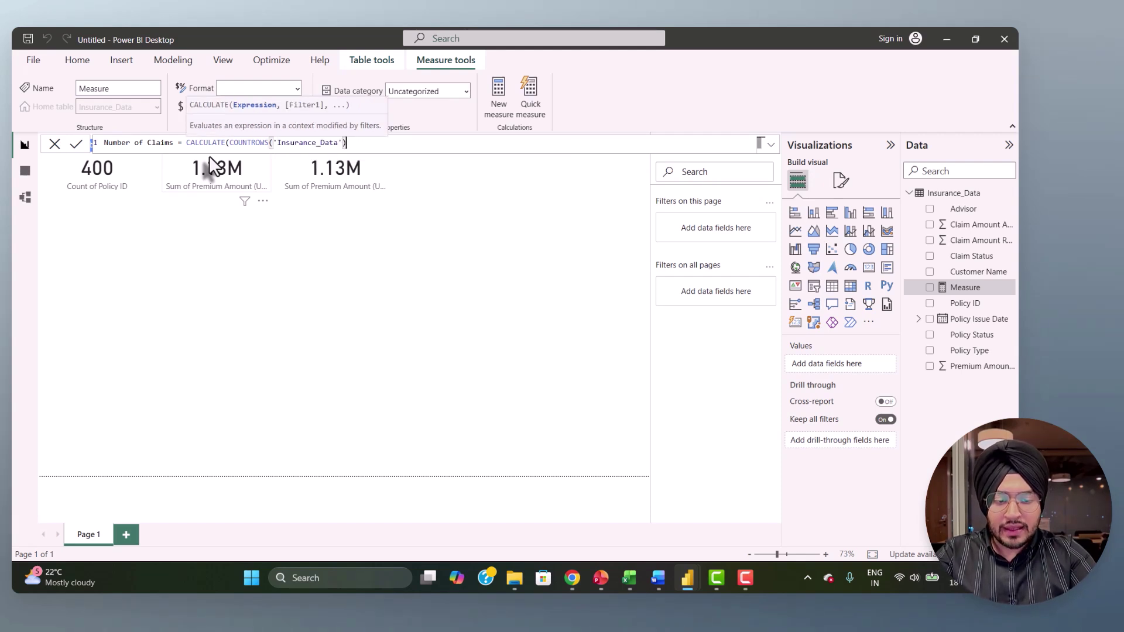
- Complete the formula with the filter Insurance_Data[Claim Status] IN {"Approved","Pending", "Rejected"} and commit the measure
type(", Insurance_Data")
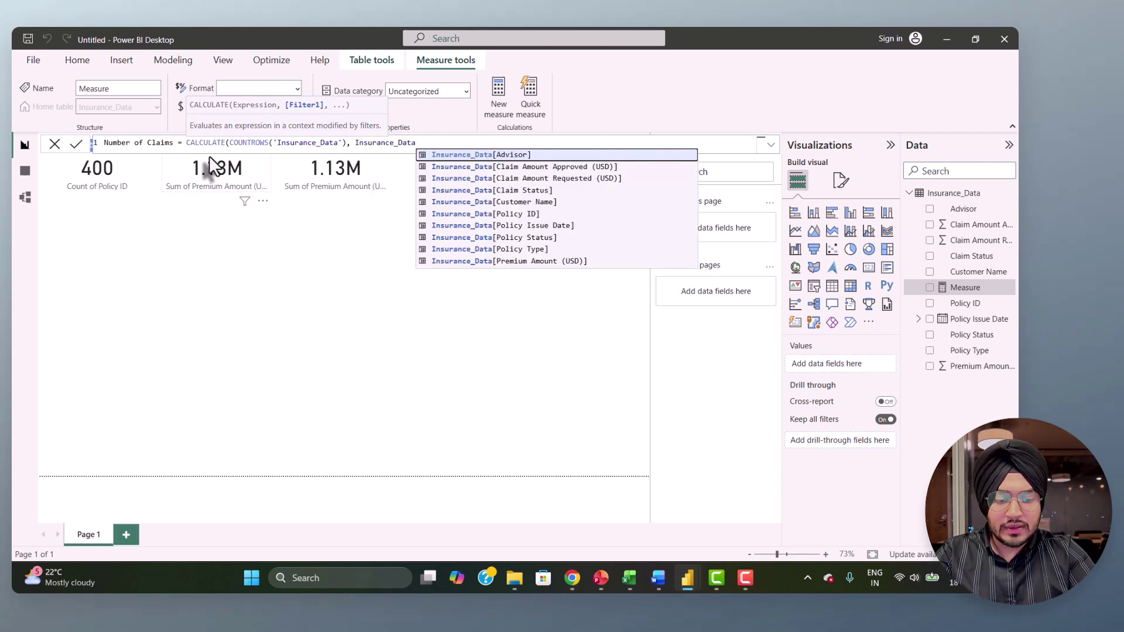
type("[C")
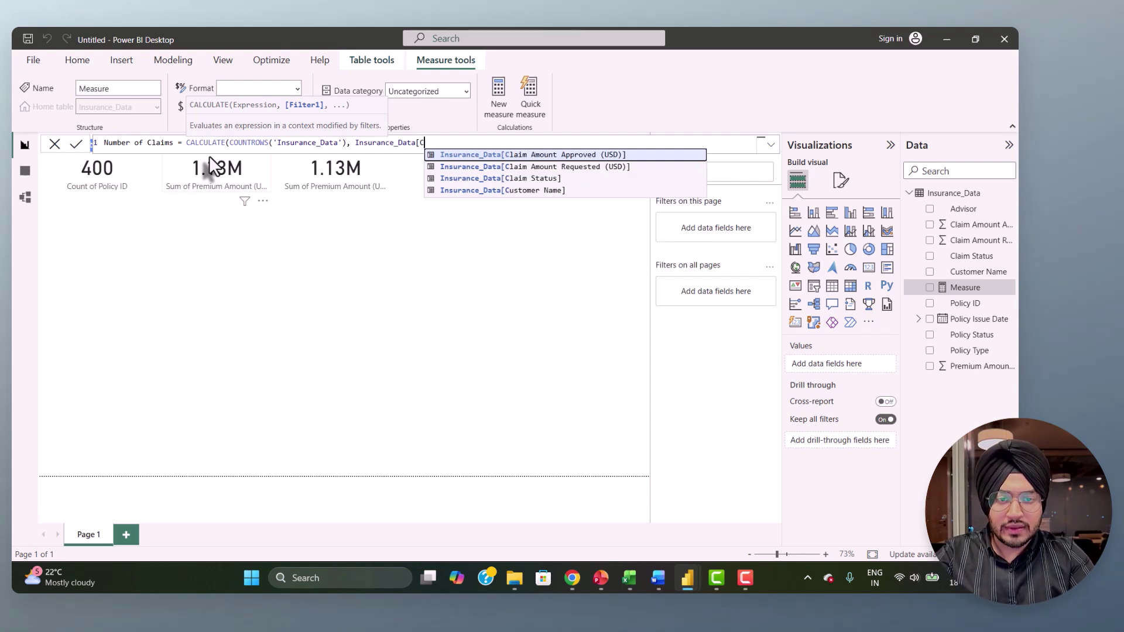
key("Down")
key("Down")
key("Tab")
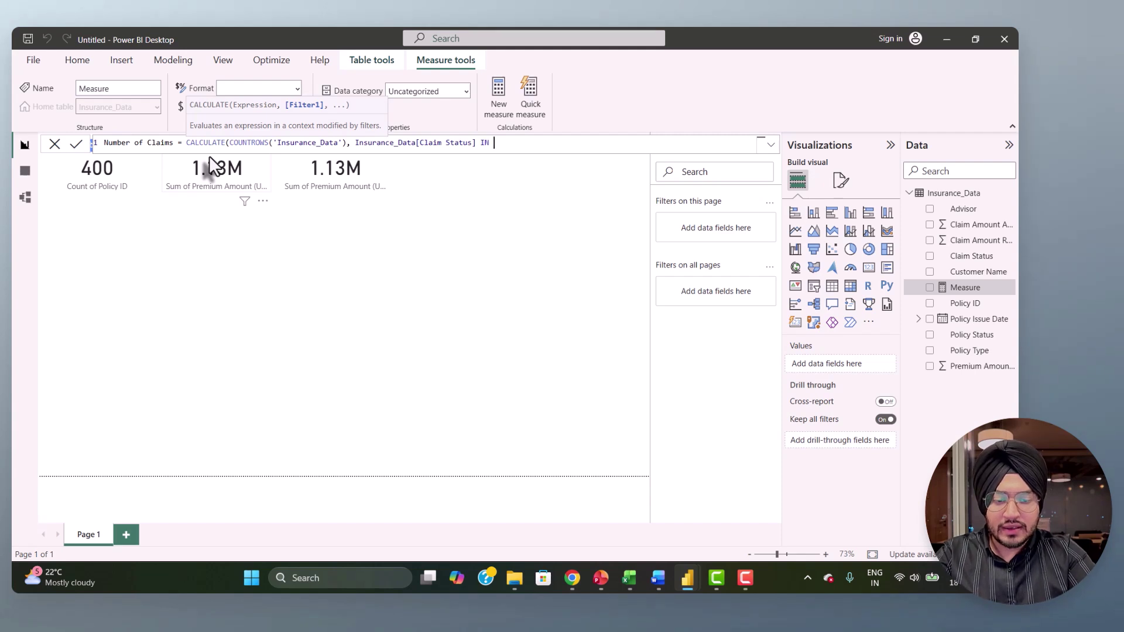
key("BackSpace")
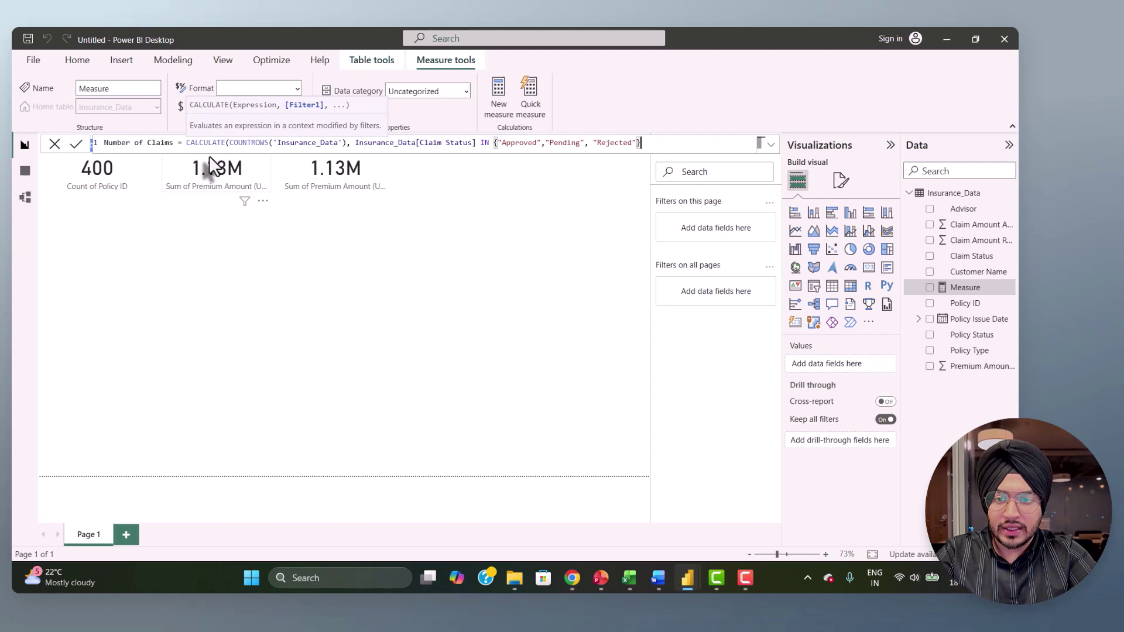
type(")")
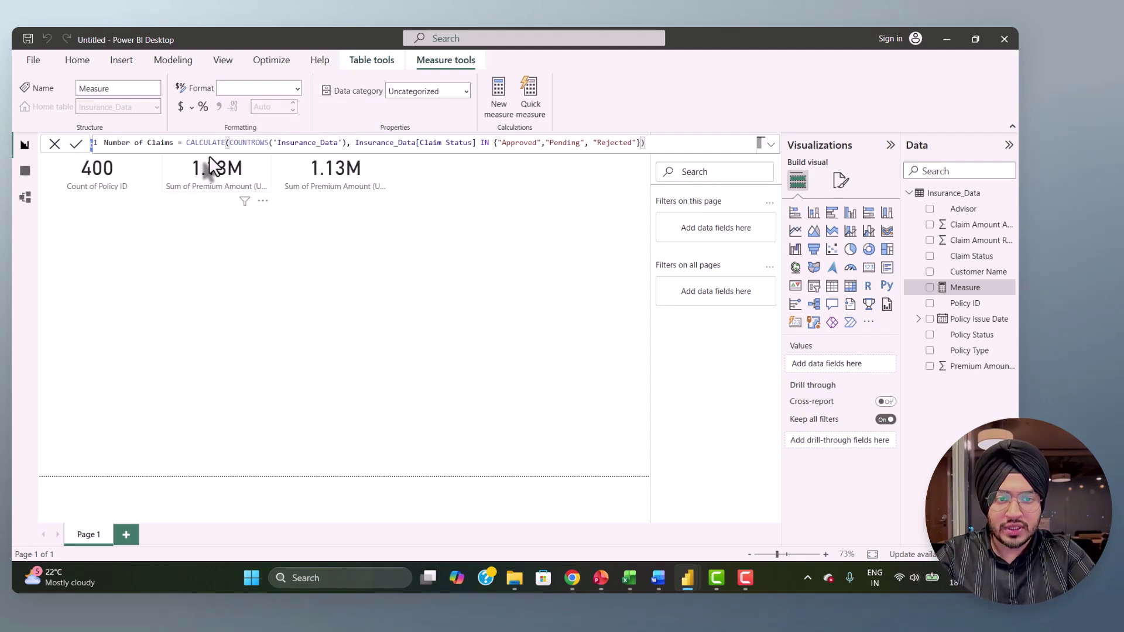
key("Return")
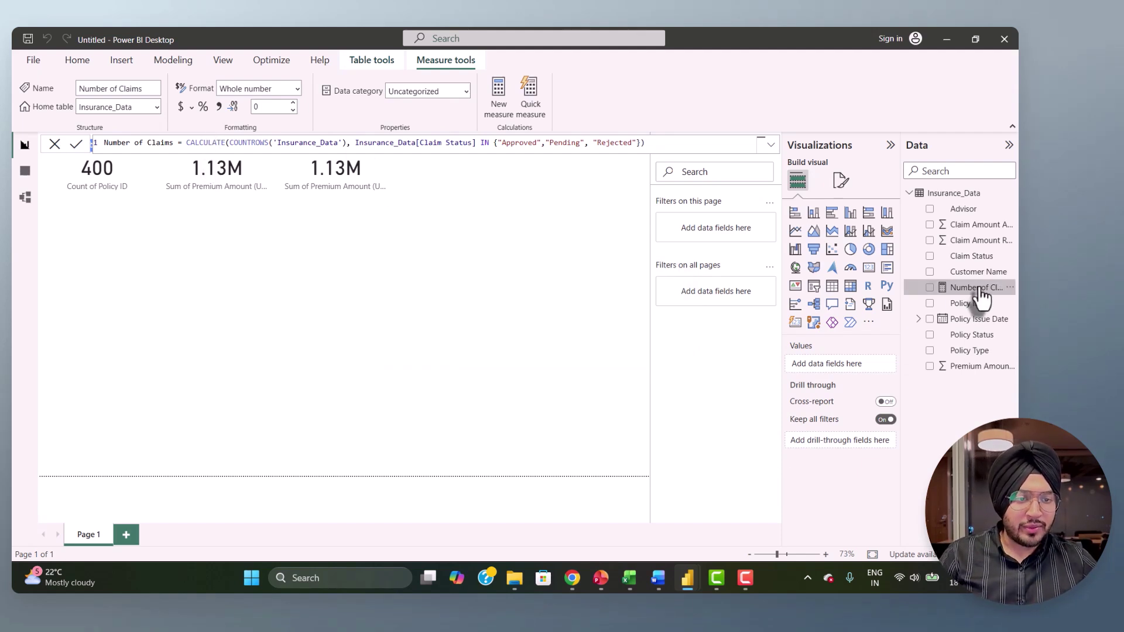
left_click(428, 308)
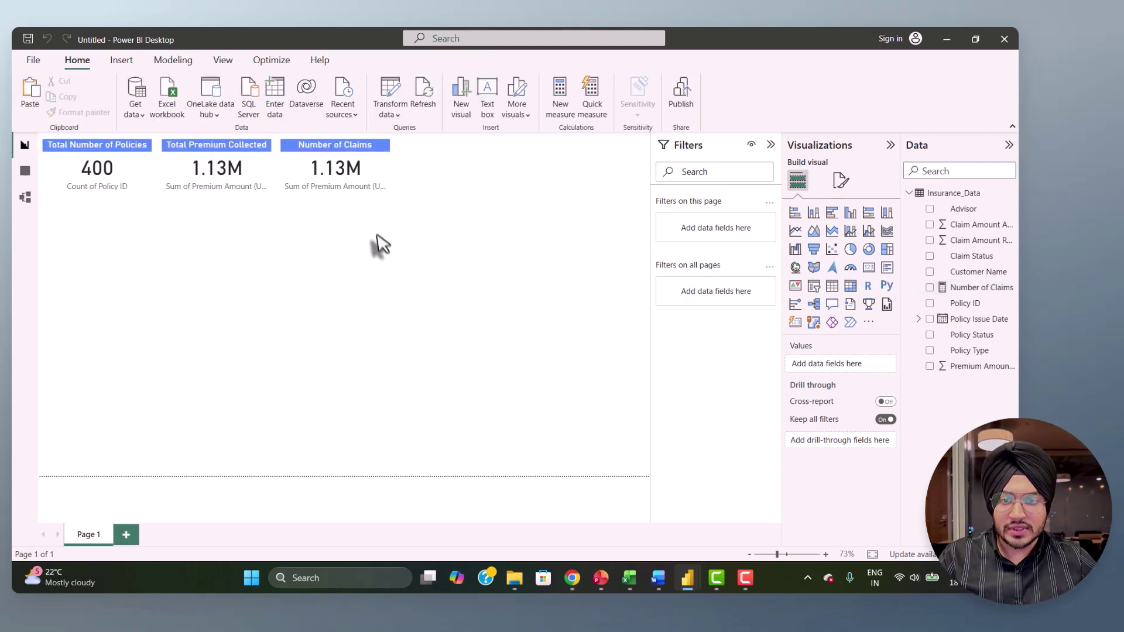
- Replace the third card's premium amount field with the Number of Claims measure
left_click(348, 164)
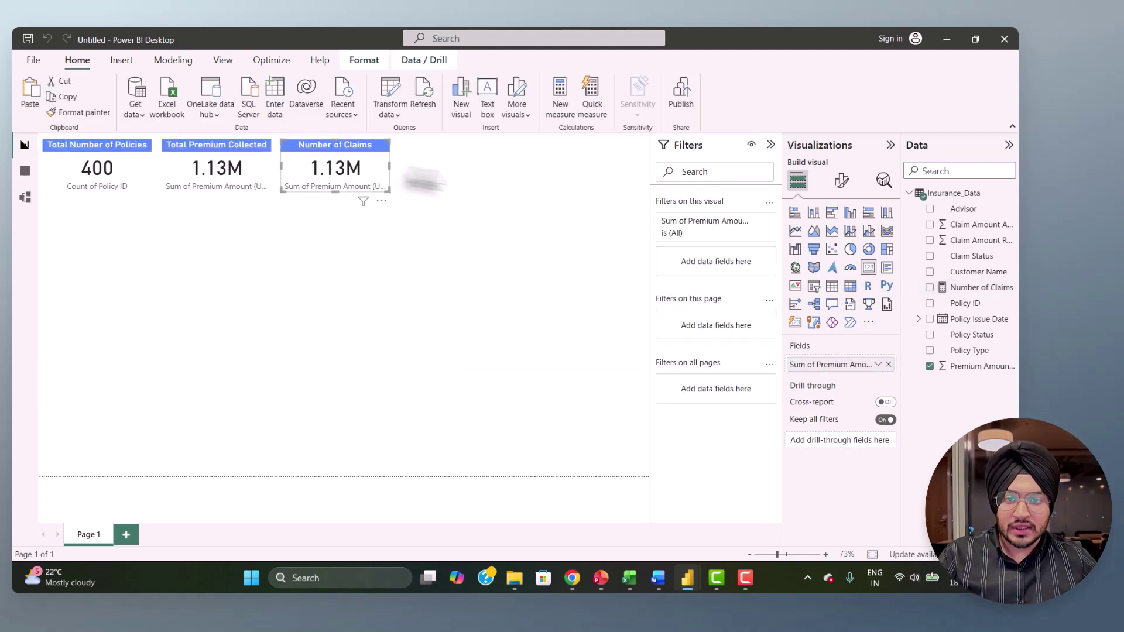
left_click(983, 289)
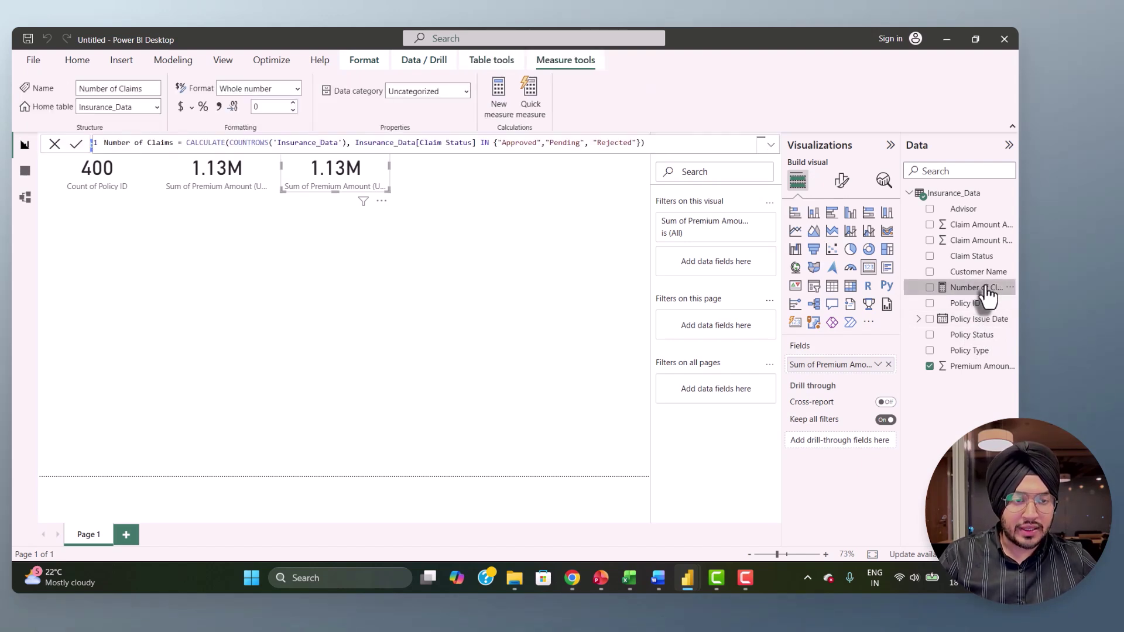
left_click_drag(987, 292, 870, 366)
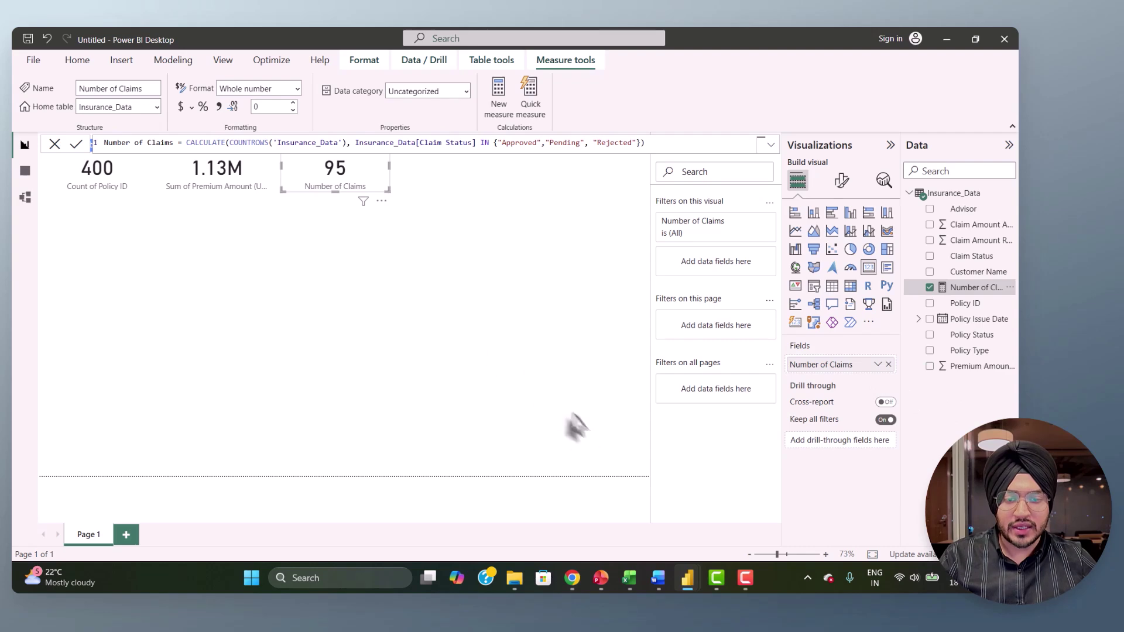
- Switch to the Excel dataset and filter the Claim Status column to Approved, Pending and Rejected, excluding NA
left_click(630, 580)
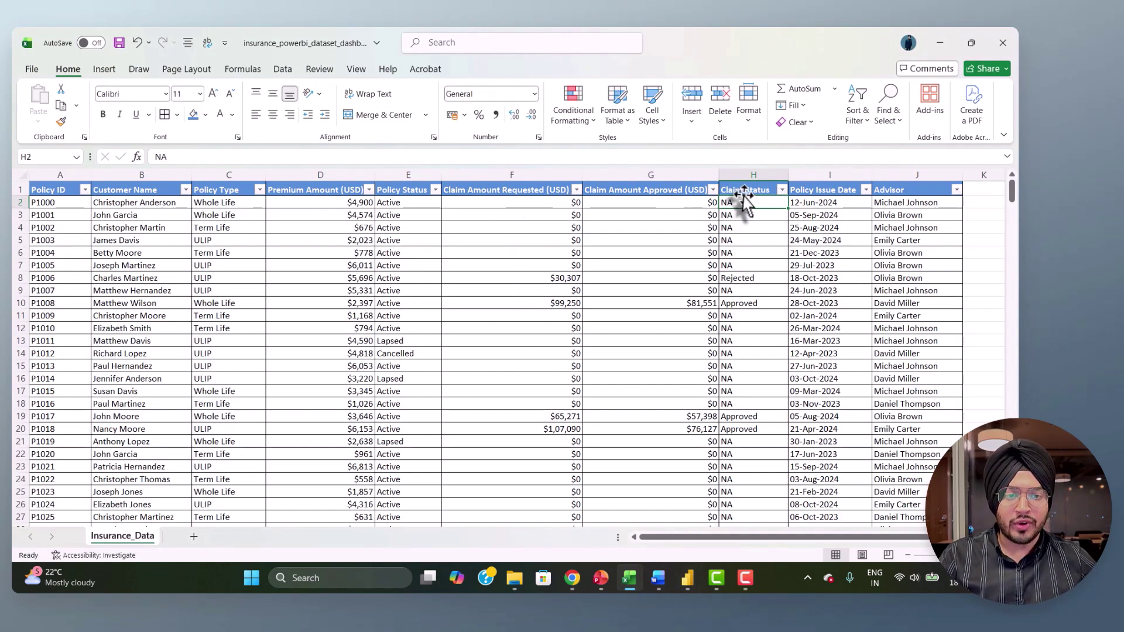
left_click(782, 190)
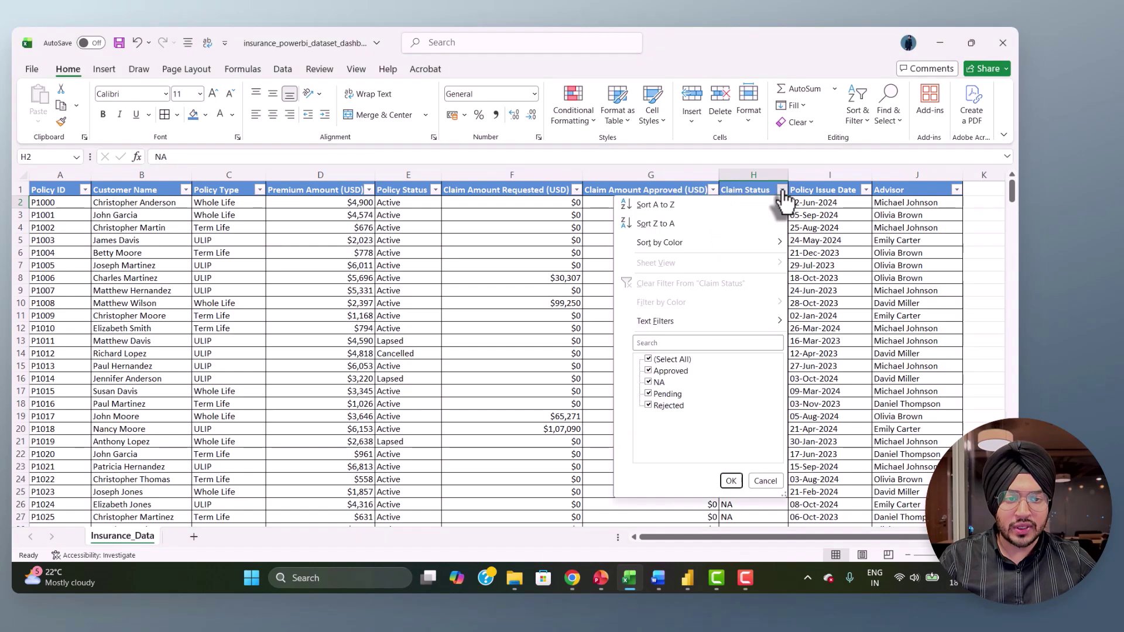
left_click(648, 371)
left_click(650, 391)
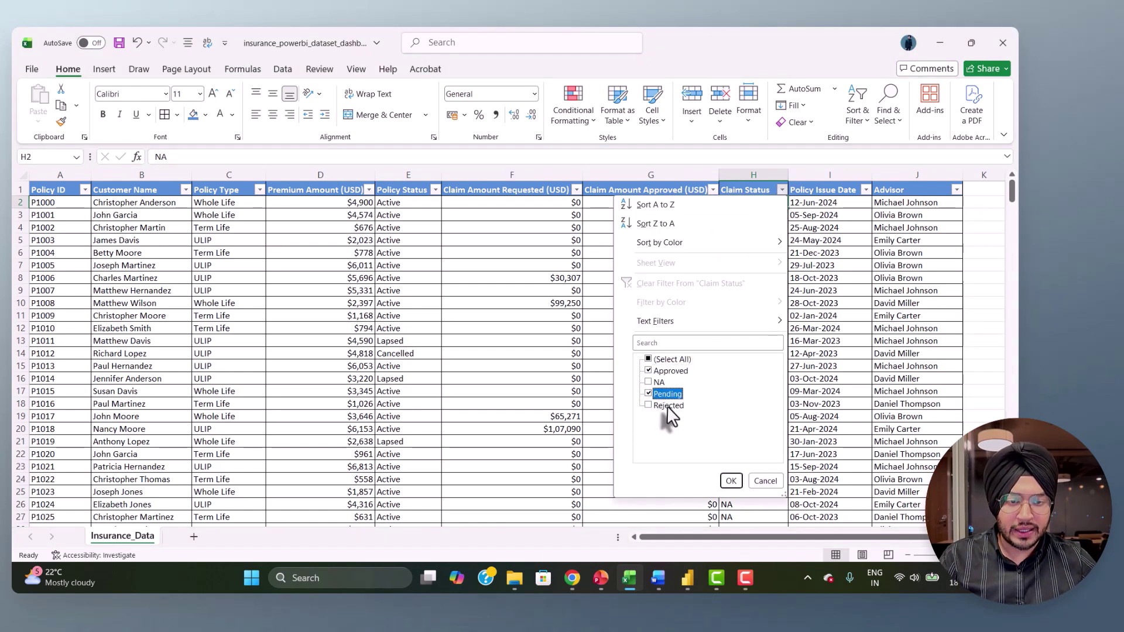
left_click(667, 406)
left_click(731, 481)
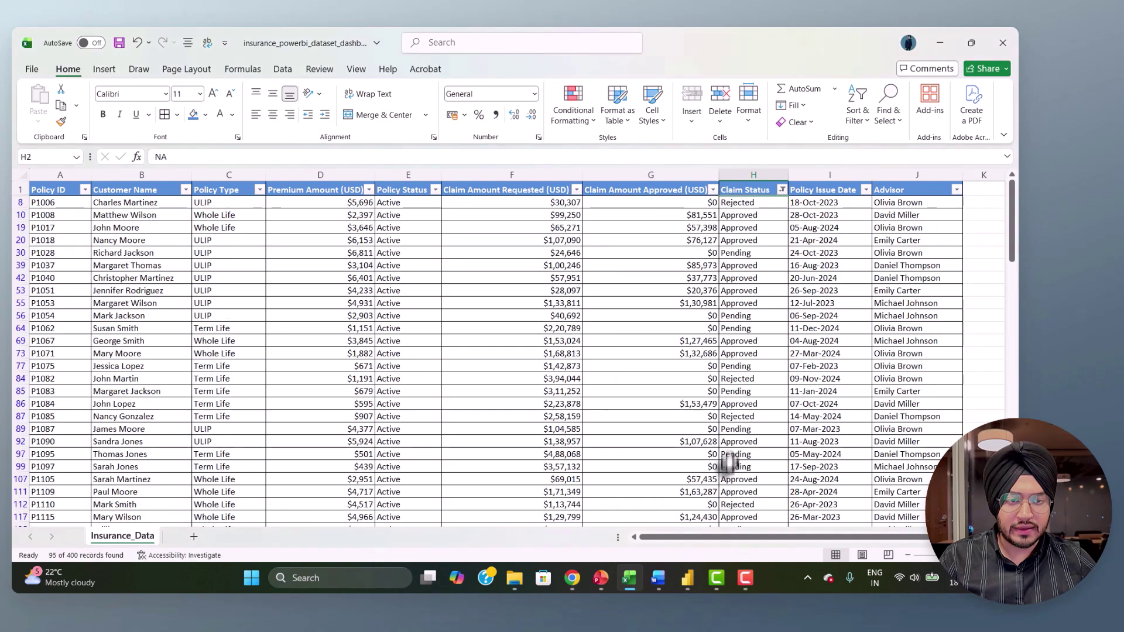
- Select all filtered Claim Status entries to check their count and return to the untitled Power BI report
left_click(21, 202)
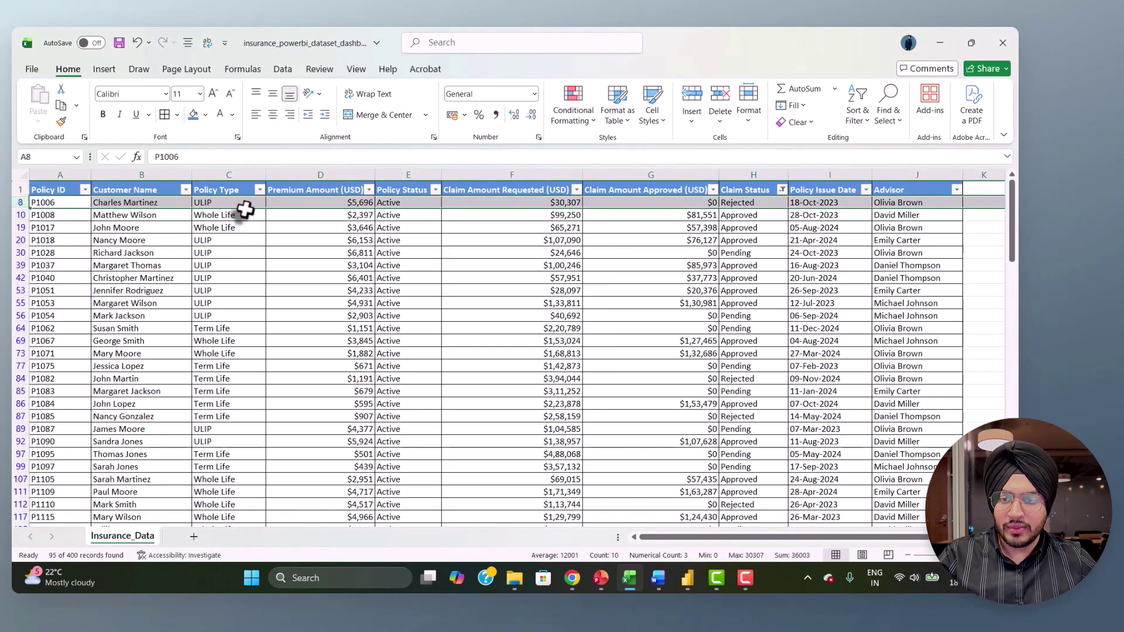
left_click(737, 202)
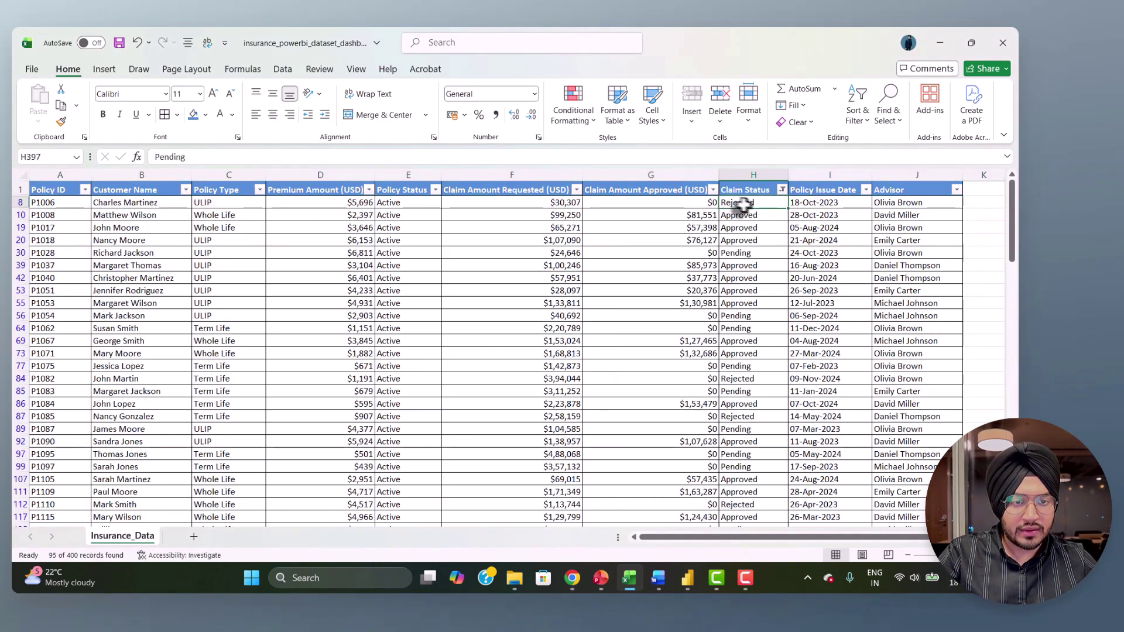
key("ctrl+shift+Down")
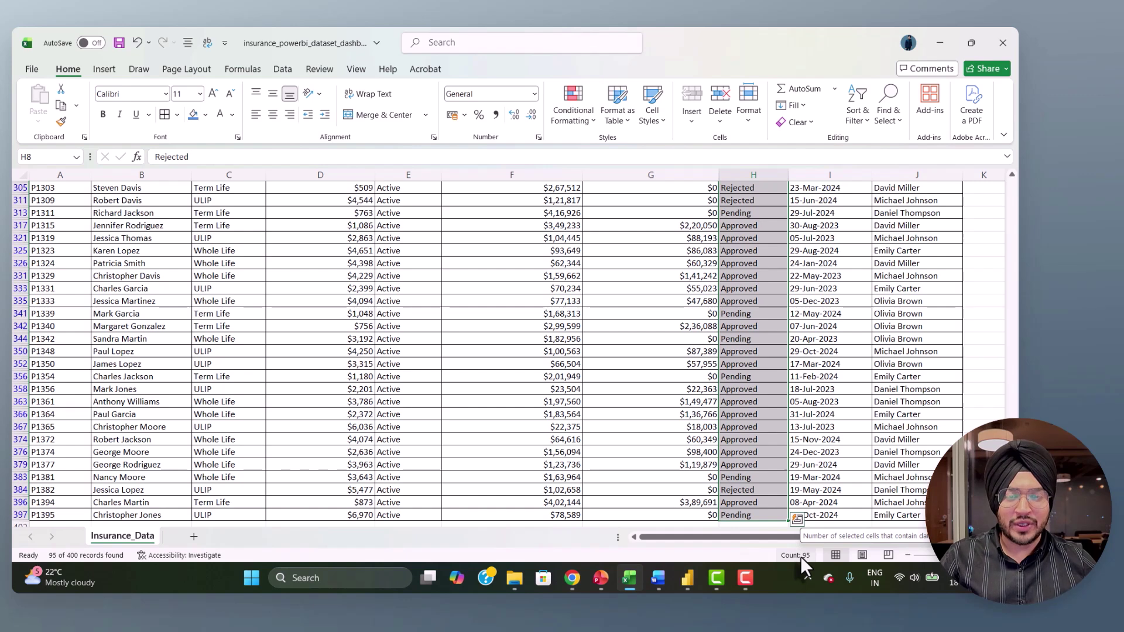
mouse_move(690, 578)
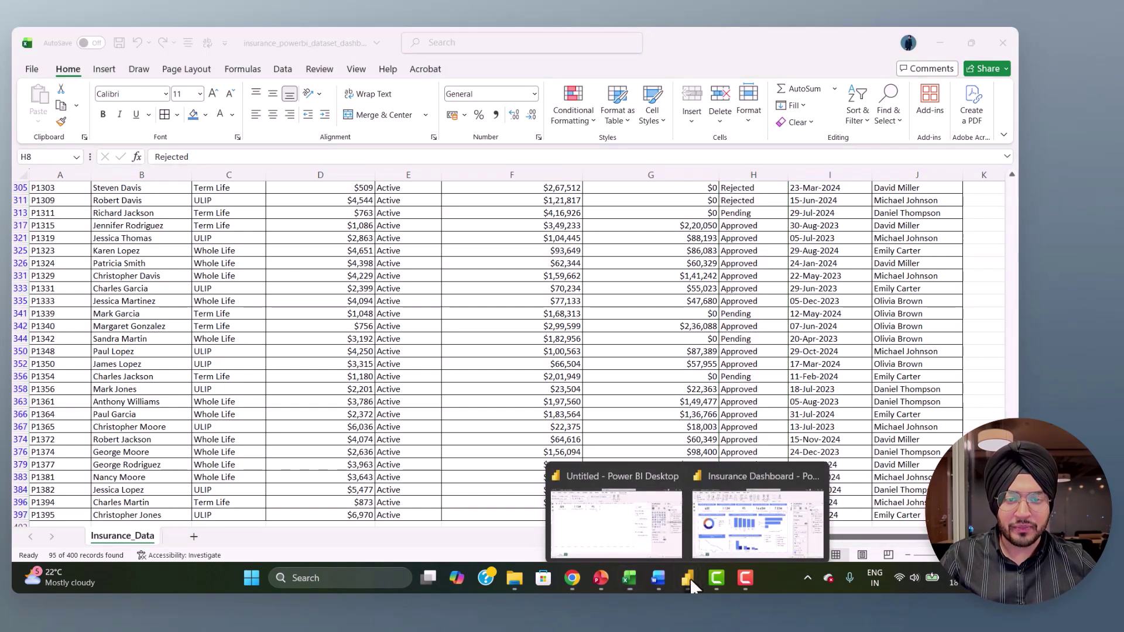
left_click(644, 490)
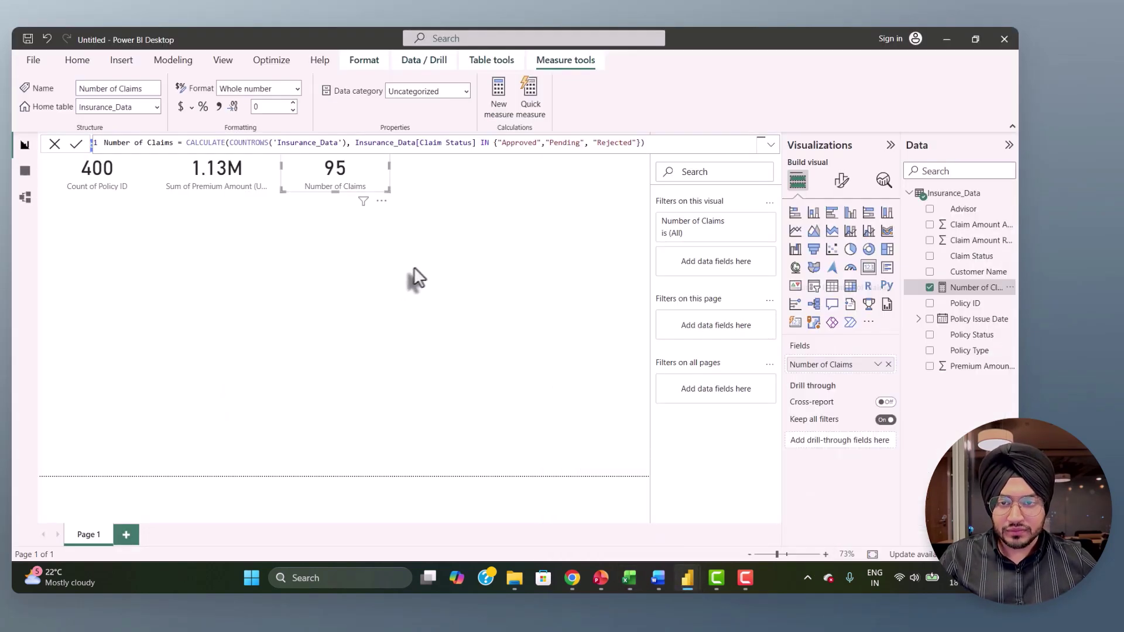
- Close the formula bar, duplicate the Number of Claims card beside the original, and check the next card's requirement in the Word document
left_click(54, 143)
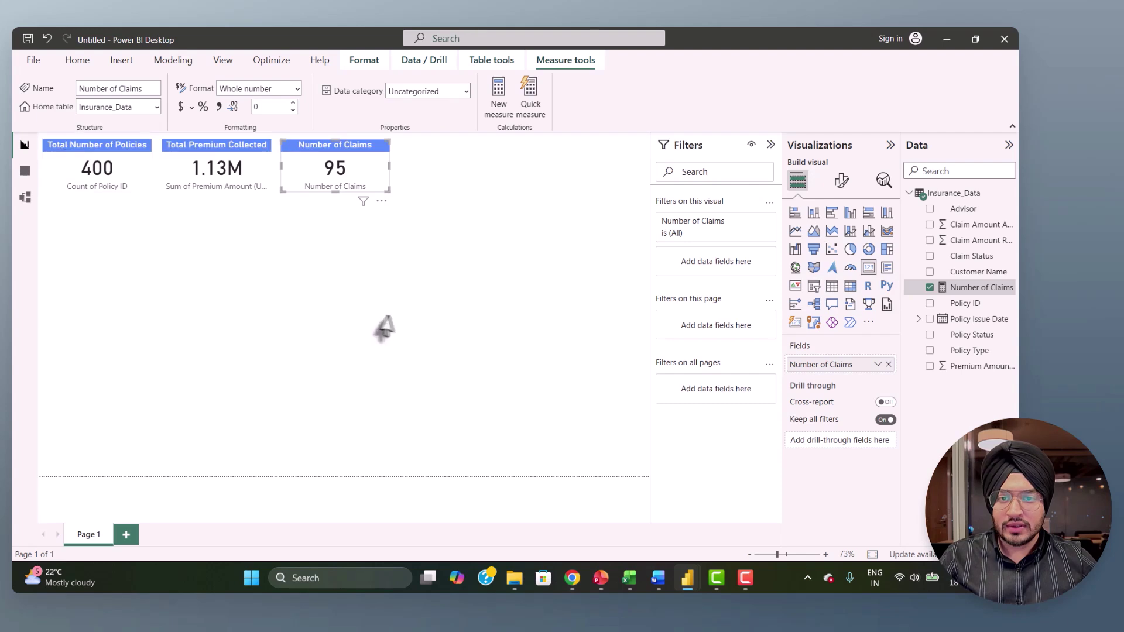
left_click(368, 156)
key("ctrl+c")
key("ctrl+v")
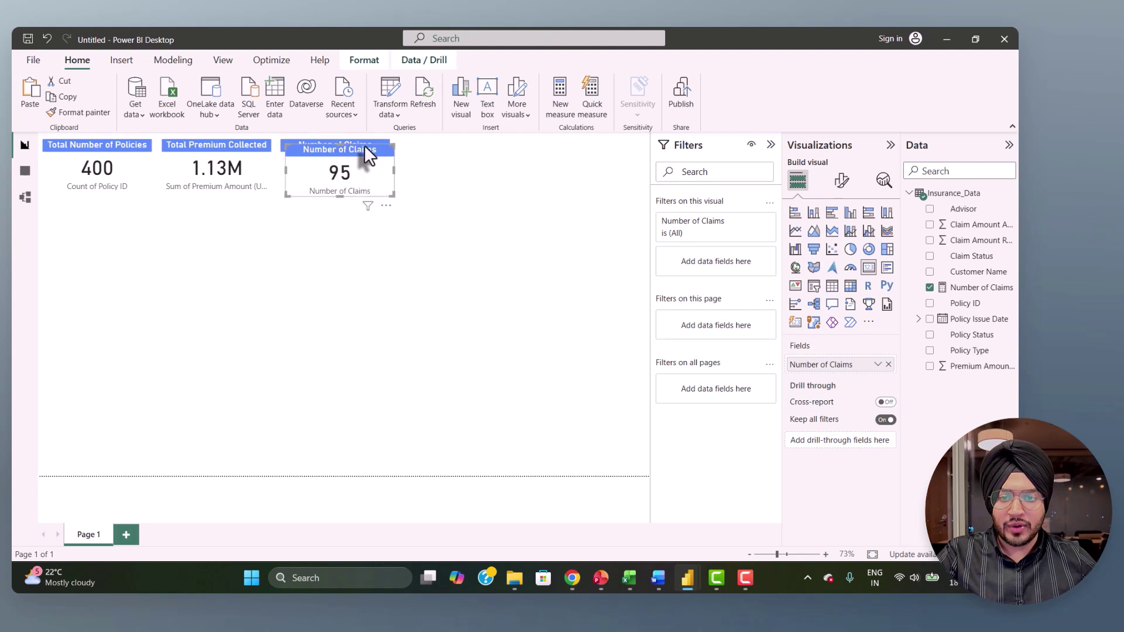
left_click_drag(364, 146, 482, 148)
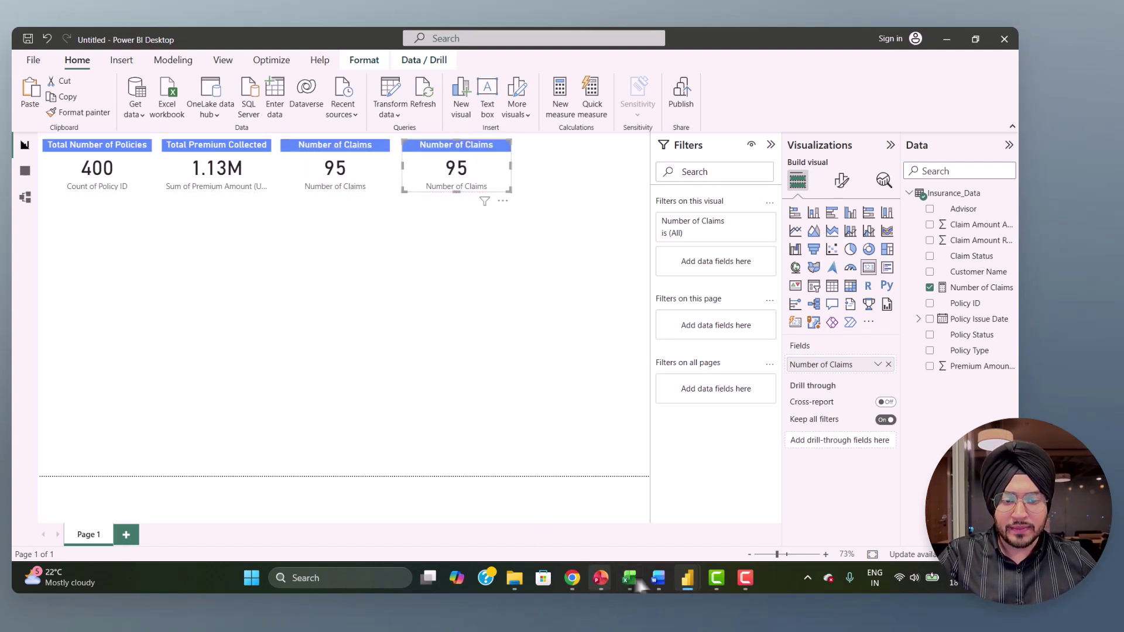
left_click(658, 577)
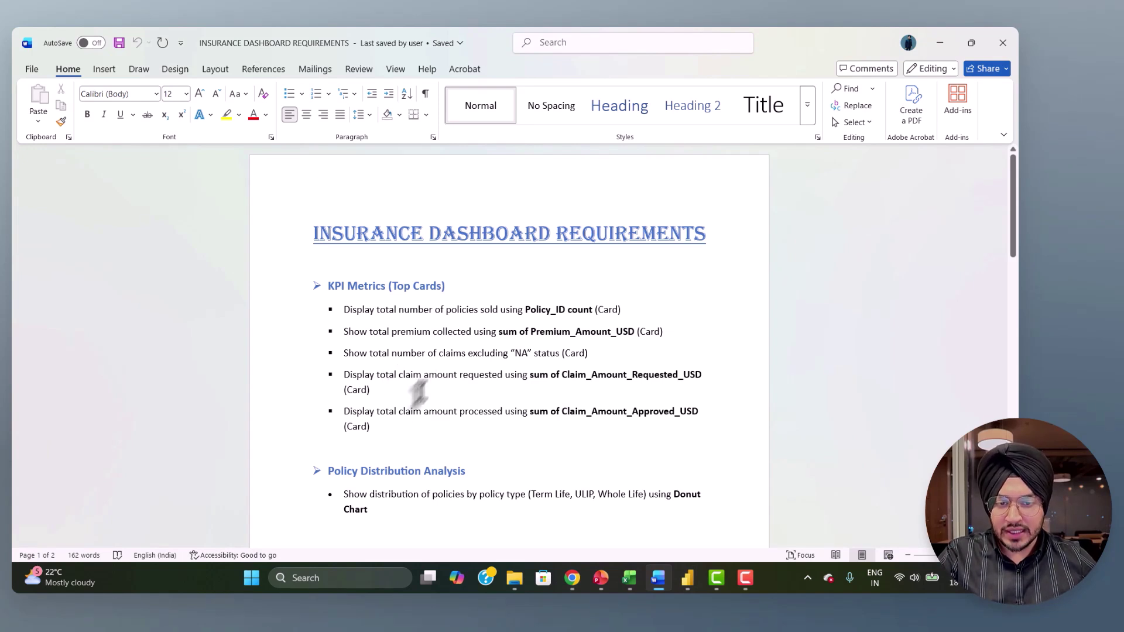
left_click(940, 42)
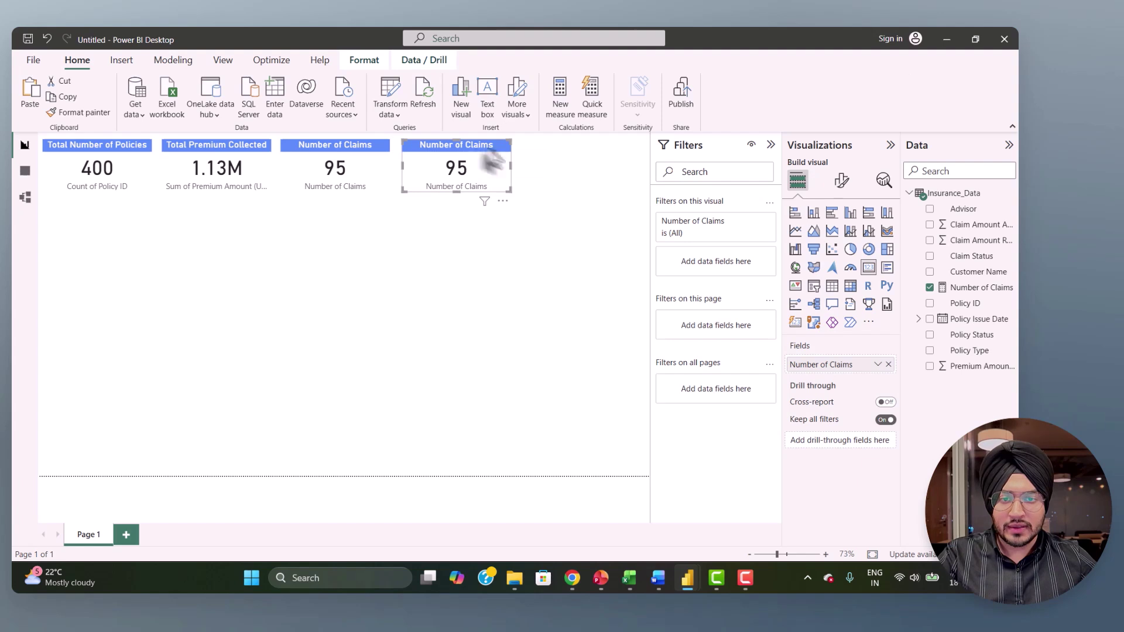
- Change the duplicated fourth card's title text to "Total Claim Amount Requested"
left_click(841, 181)
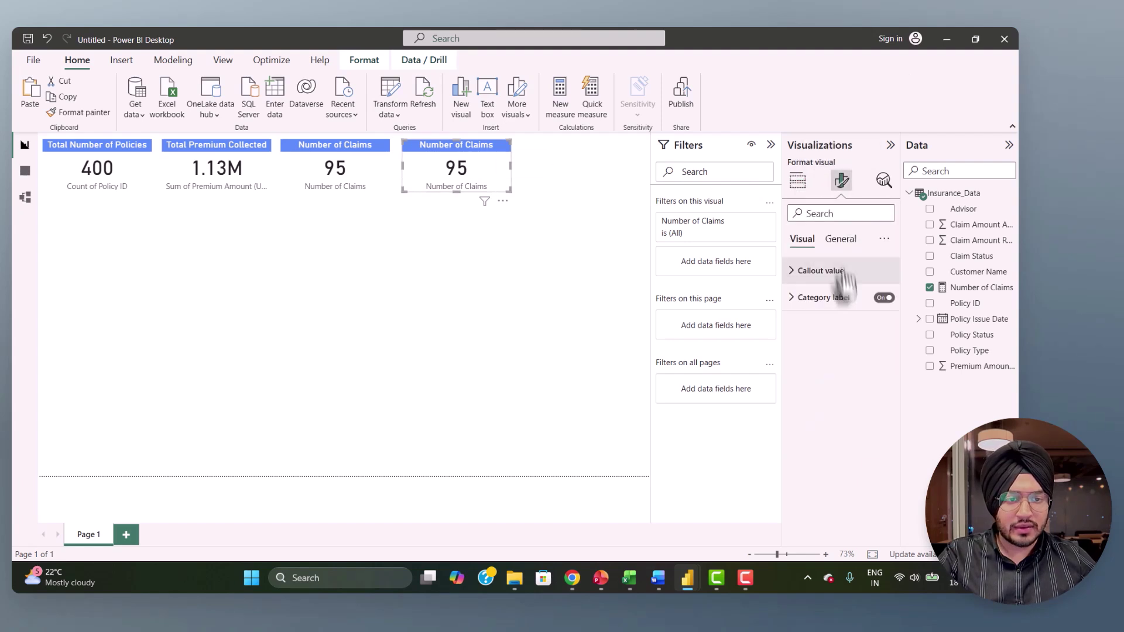
left_click(840, 239)
left_click(806, 298)
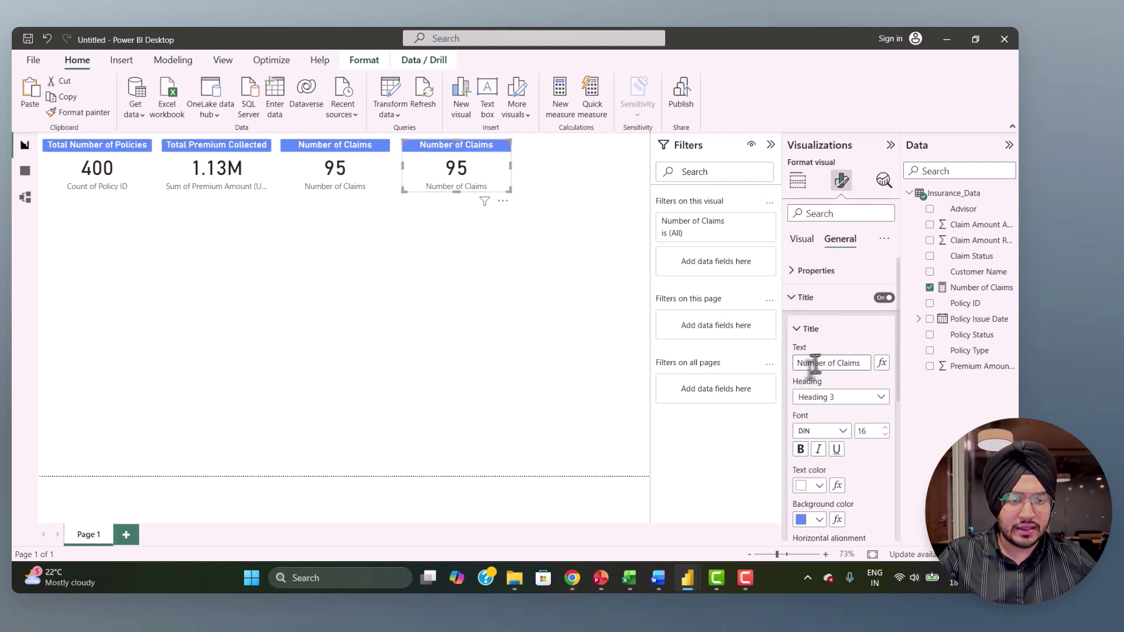
left_click_drag(859, 363, 770, 372)
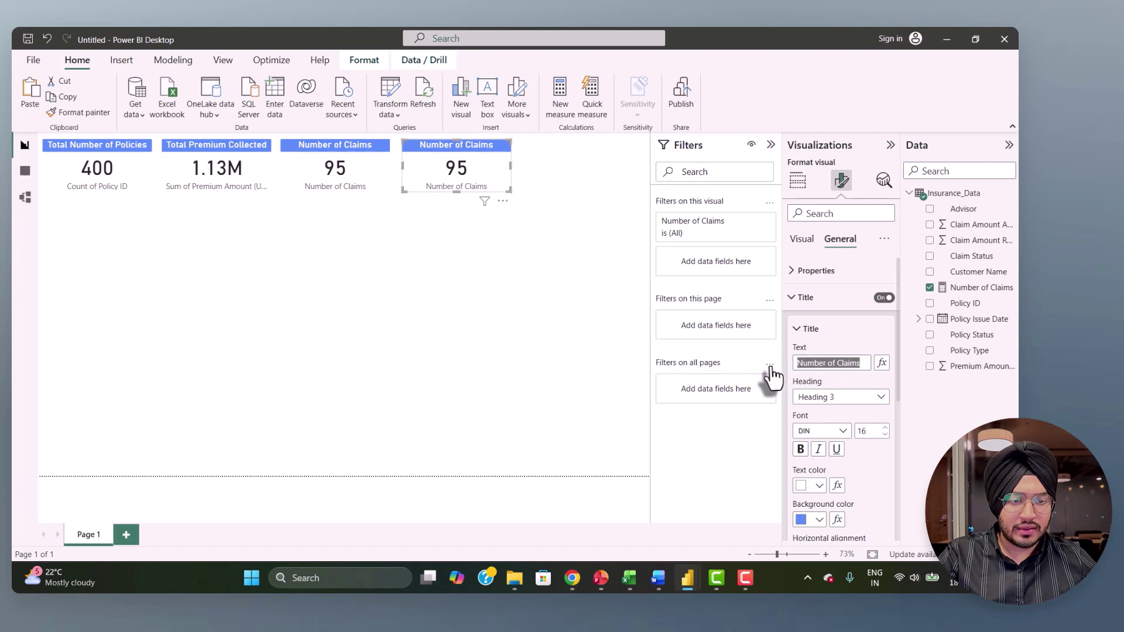
key("BackSpace")
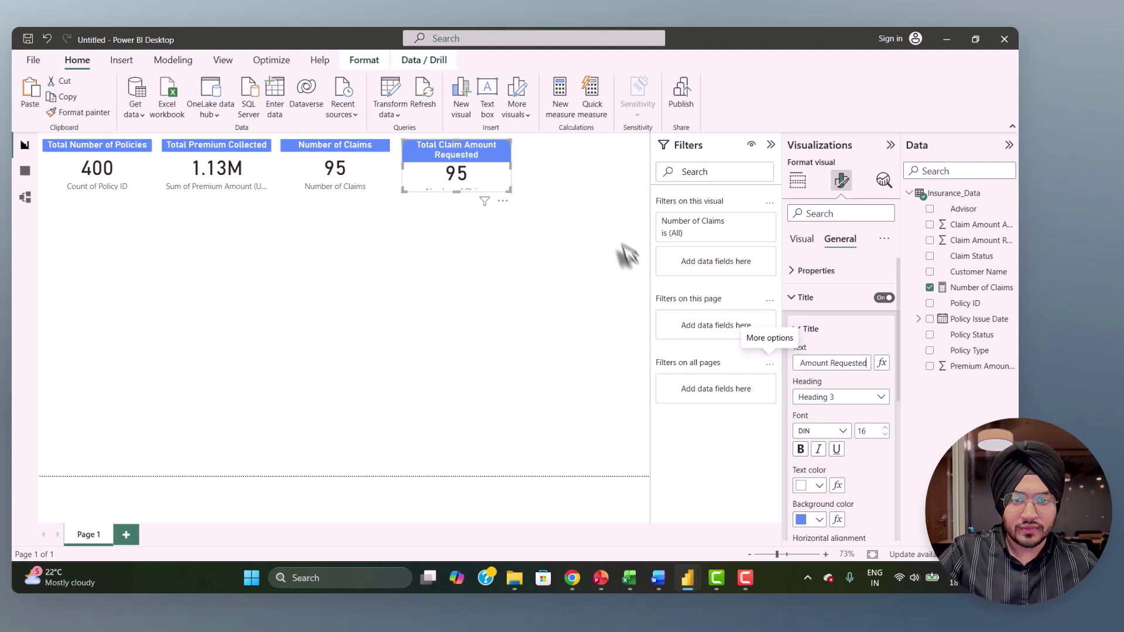
- Widen the Total Claim Amount Requested card to fit its title on one line and shift it slightly toward the Number of Claims card
left_click_drag(509, 166, 533, 167)
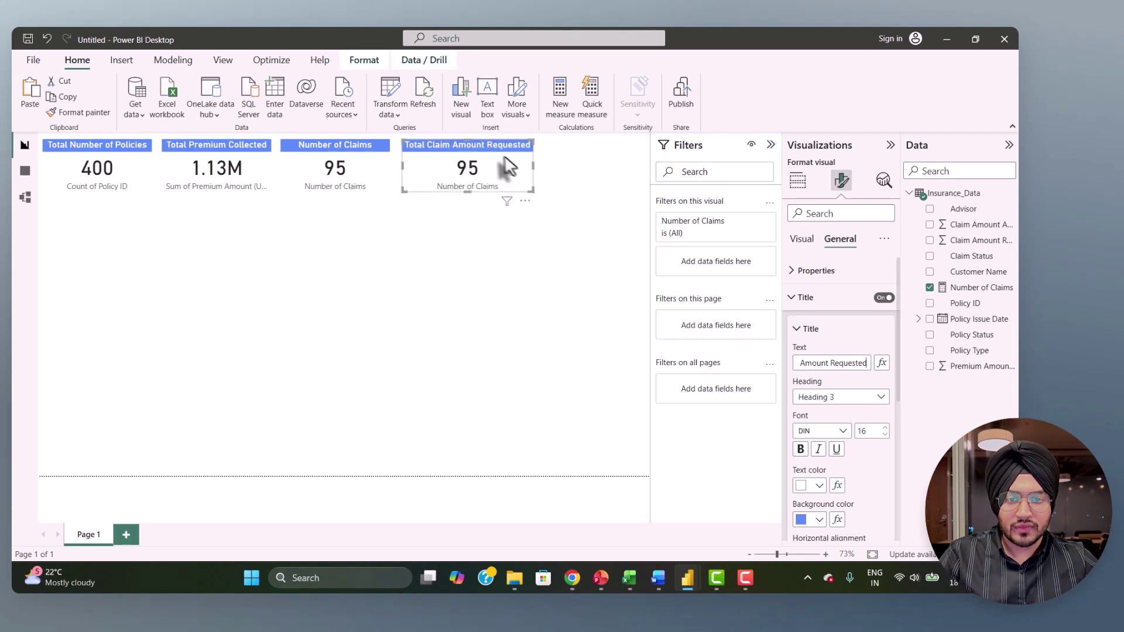
left_click_drag(476, 140, 471, 144)
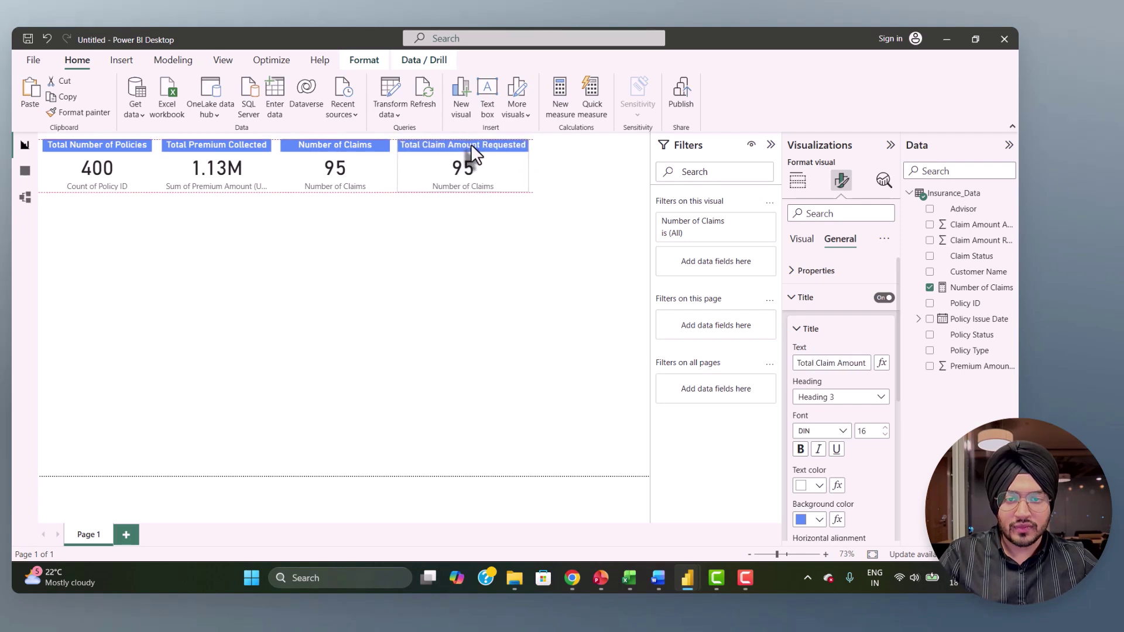
left_click(479, 245)
- Replace the Total Claim Amount Requested card's Number of Claims measure with the Claim Amount Requested (USD) field
left_click(480, 176)
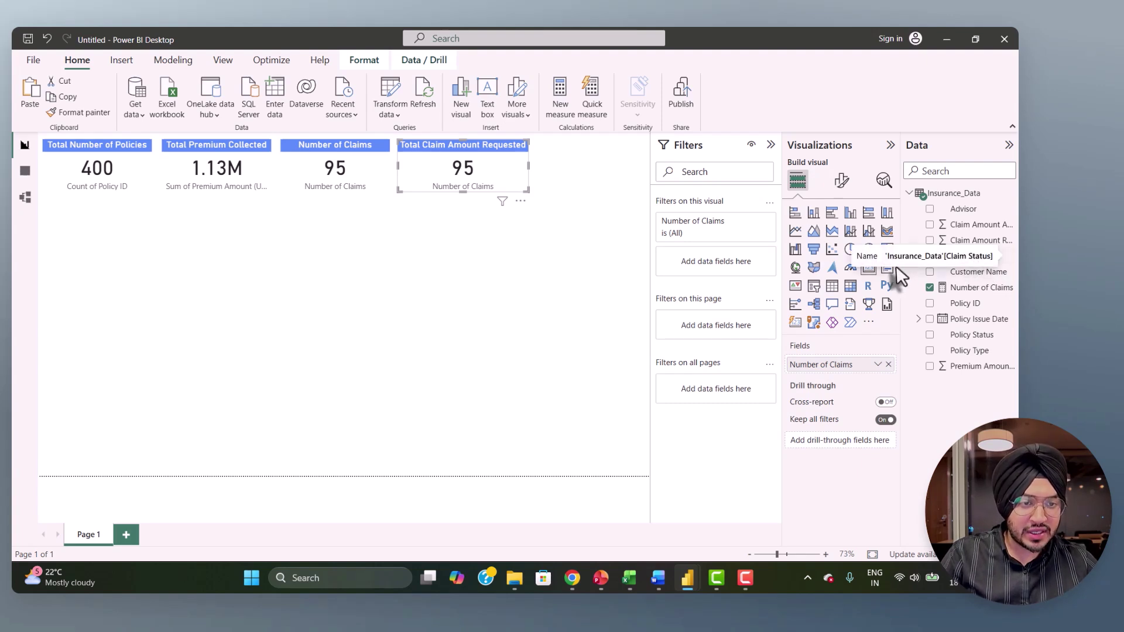
left_click_drag(901, 273, 853, 286)
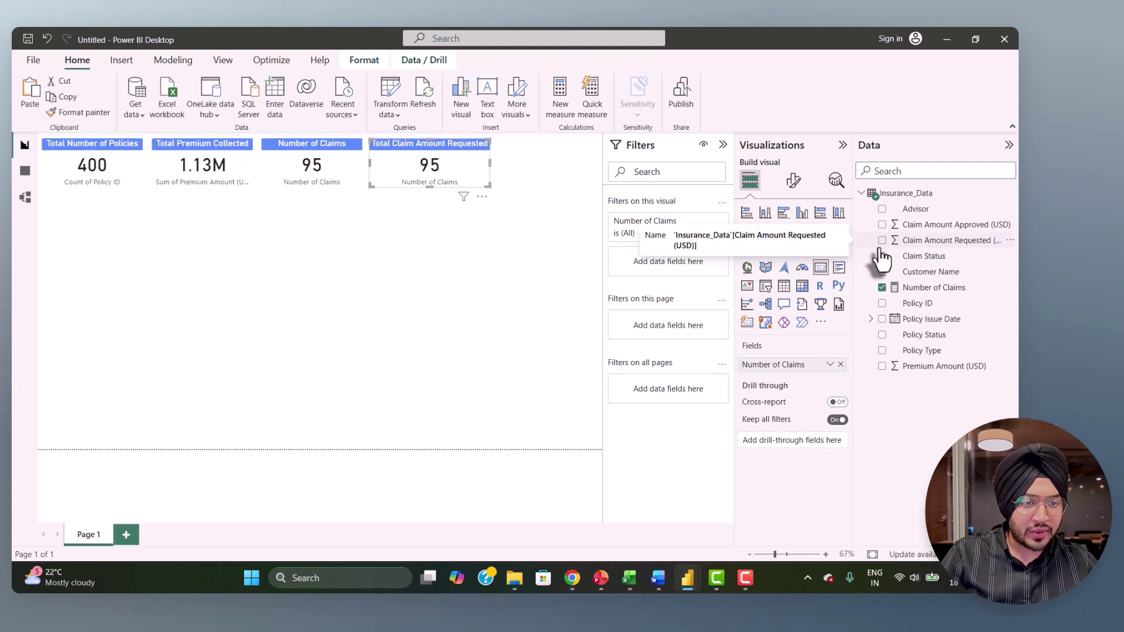
left_click_drag(934, 249, 788, 365)
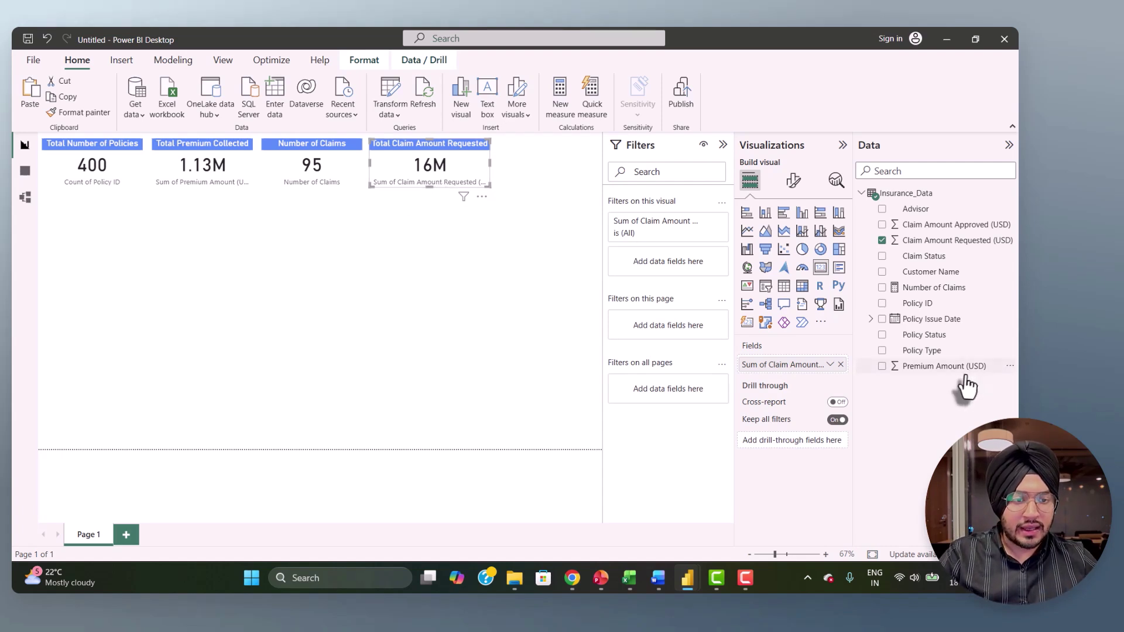
- Format the Claim Amount Requested (USD) column to show two decimal places
left_click(931, 241)
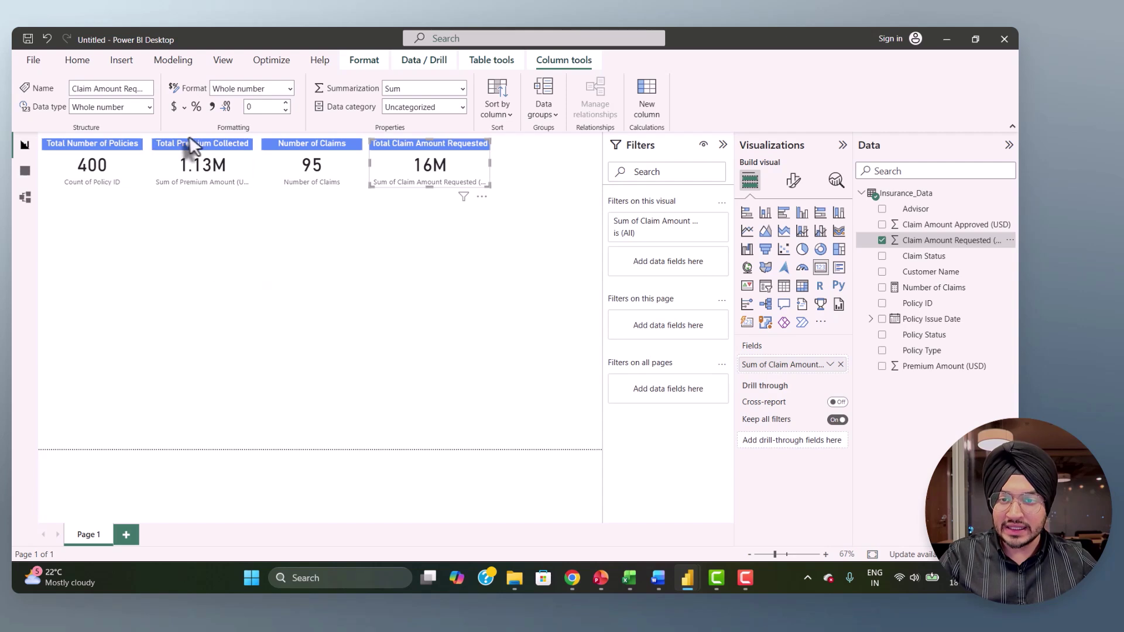
left_click(286, 110)
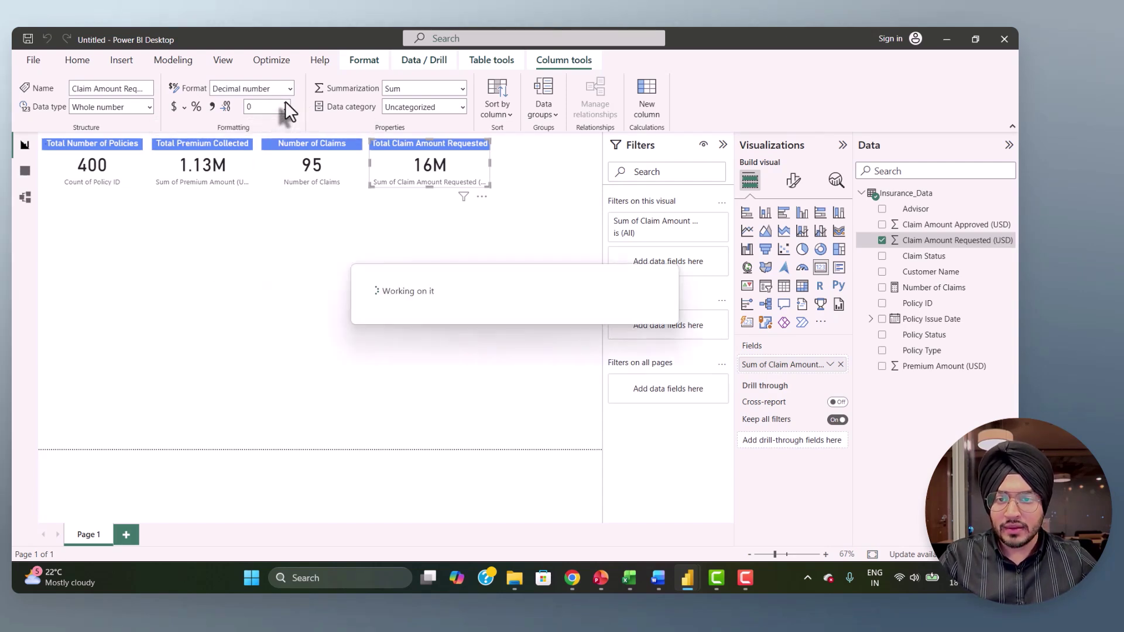
left_click(286, 103)
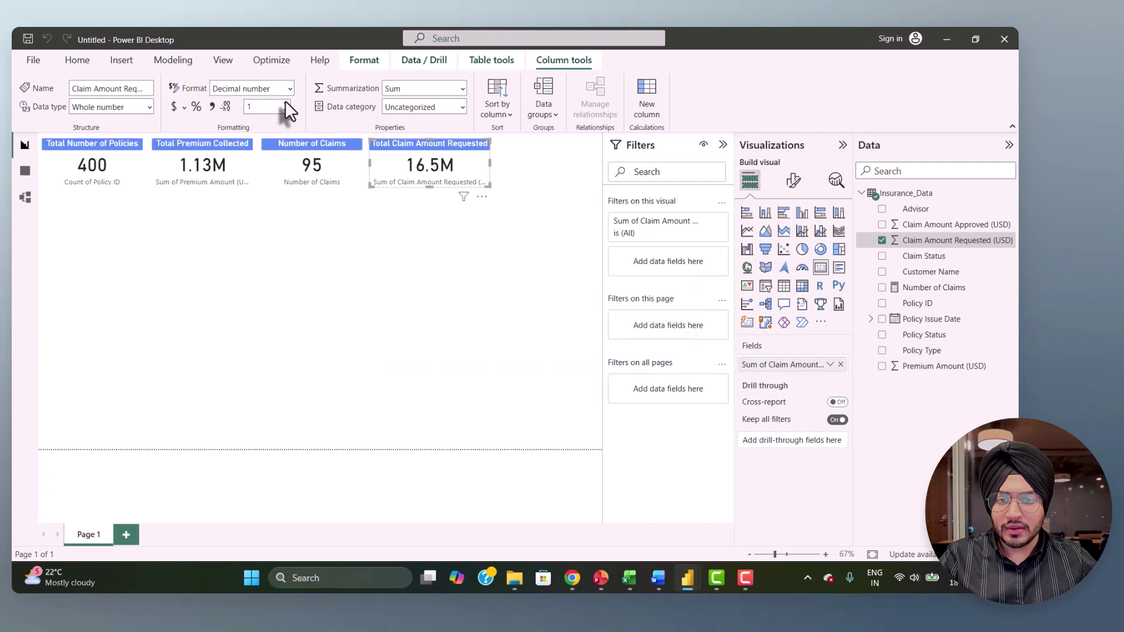
left_click(285, 102)
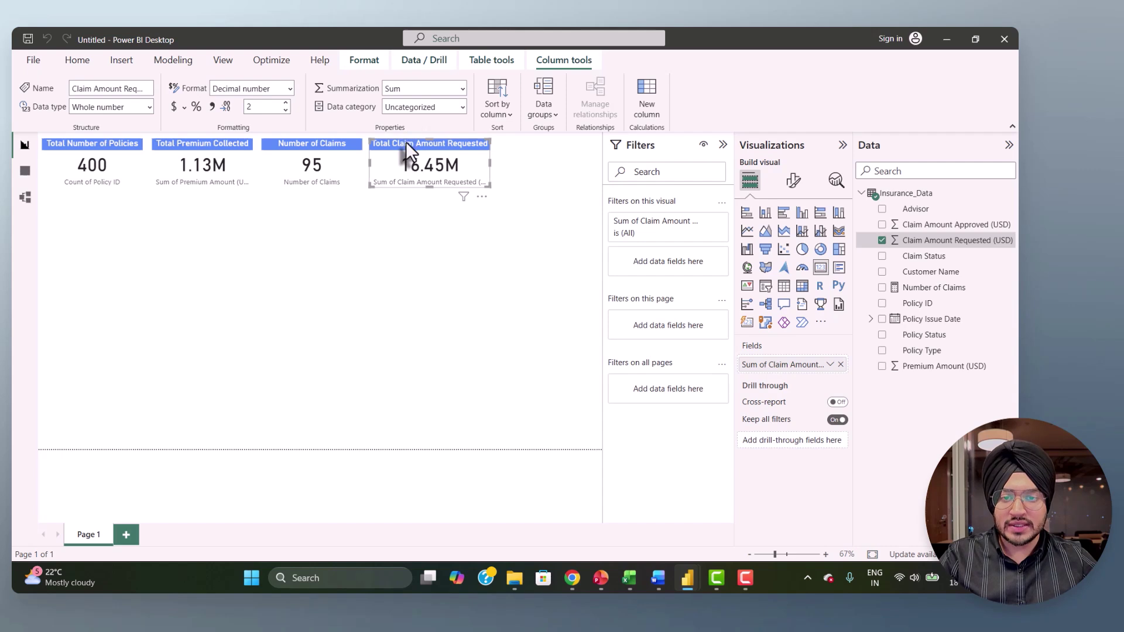
- Tighten the card row's spacing, duplicate the Total Claim Amount Requested card, and align the copy at the end of the row
left_click(303, 143)
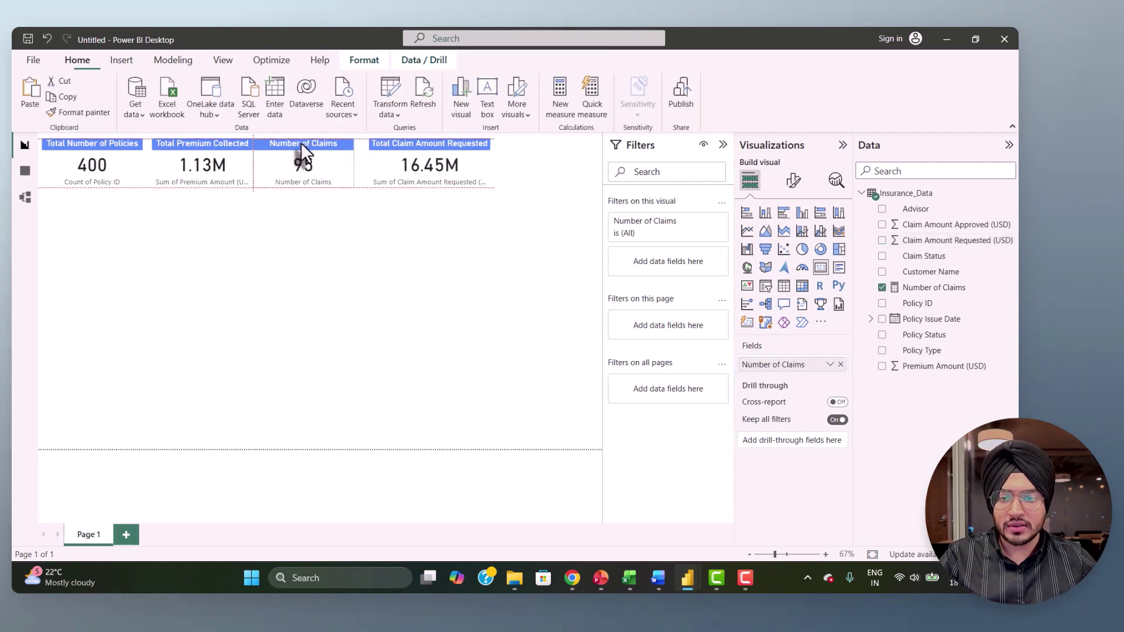
left_click(417, 143)
left_click_drag(419, 141, 562, 146)
key("ctrl+c")
key("ctrl+v")
left_click_drag(562, 146, 564, 146)
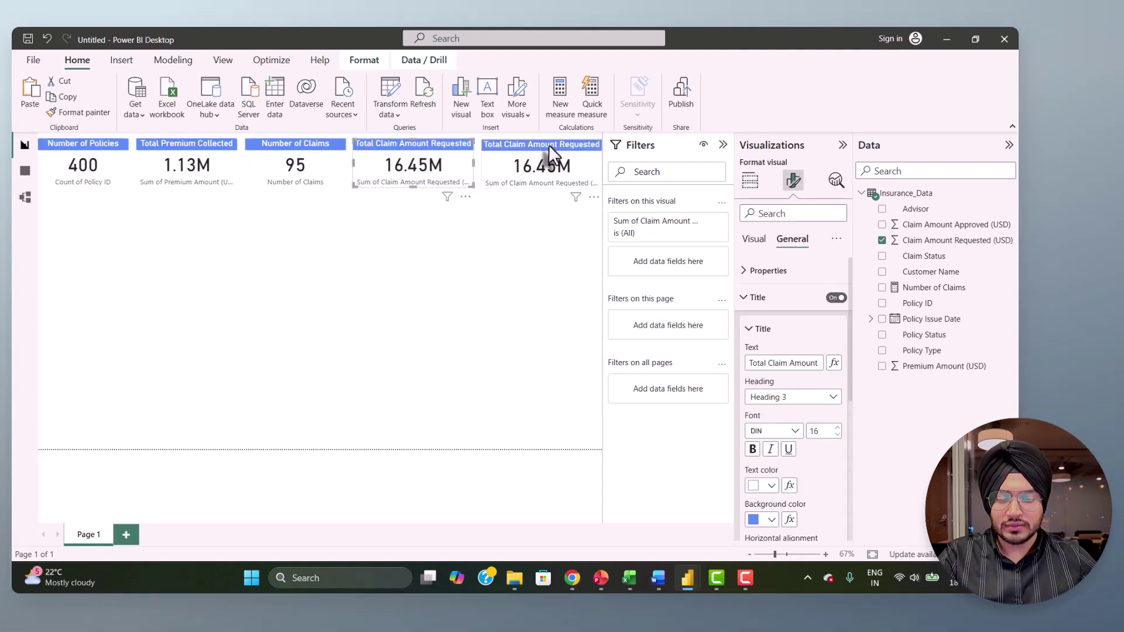
left_click(549, 146)
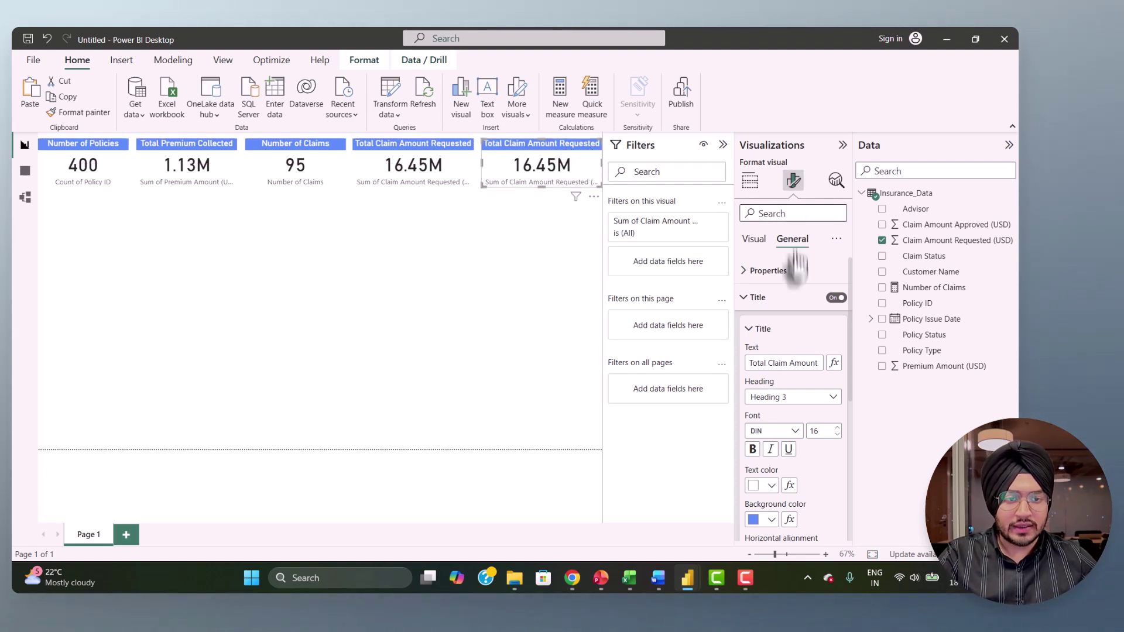
- Change the fifth card's title text to "Total Claim Amount Processed"
left_click(803, 363)
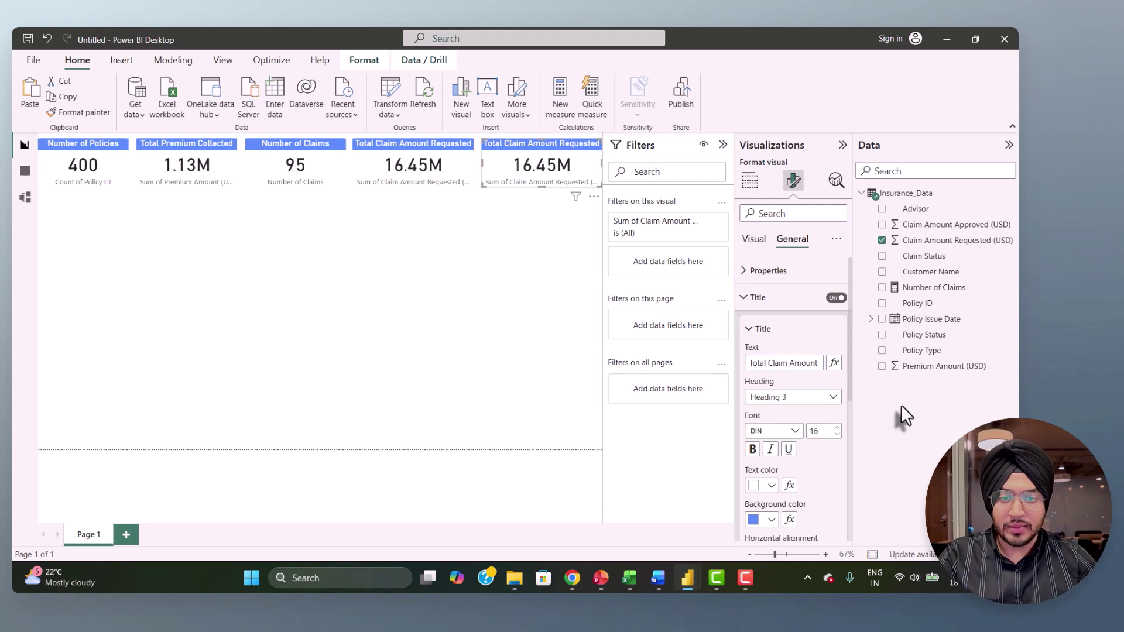
key("Right")
key("Right")
key("Right")
key("Right")
type("Reque")
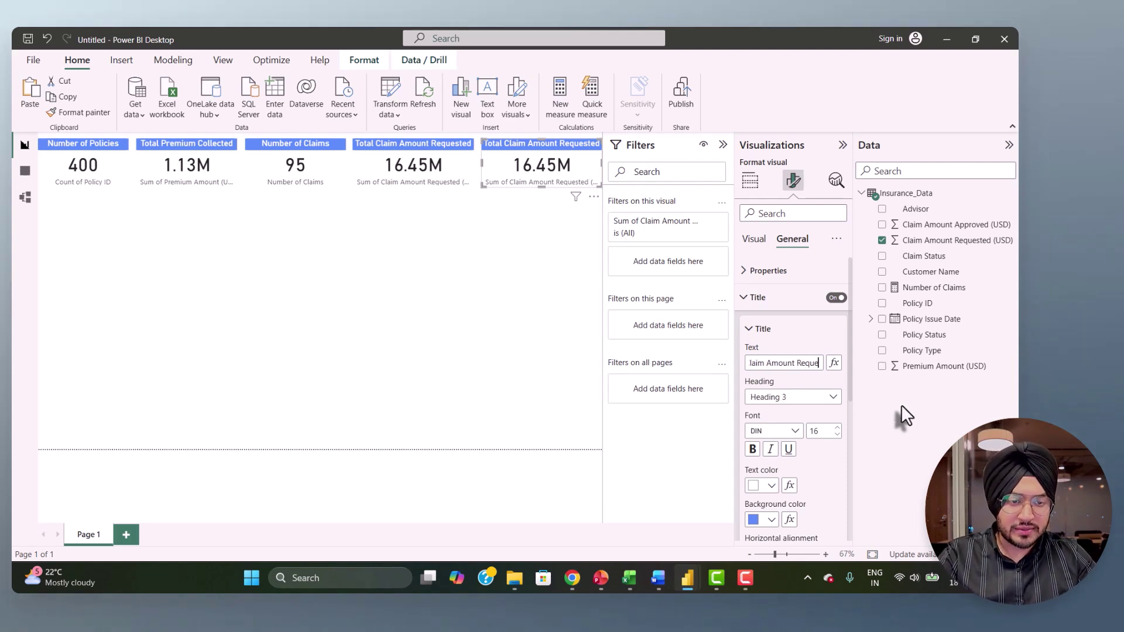
key("Right")
key("Right")
key("Right")
key("Right")
key("BackSpace")
key("BackSpace")
key("BackSpace")
key("BackSpace")
key("BackSpace")
key("BackSpace")
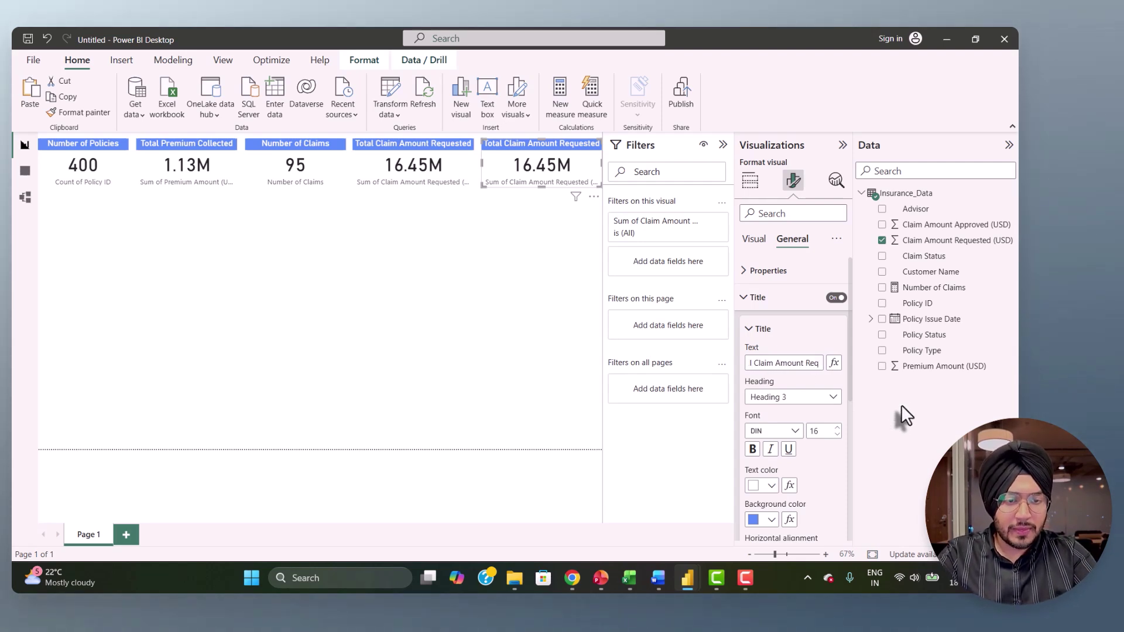
key("BackSpace")
key("BackSpace")
key("BackSpace")
key("BackSpace")
type("P")
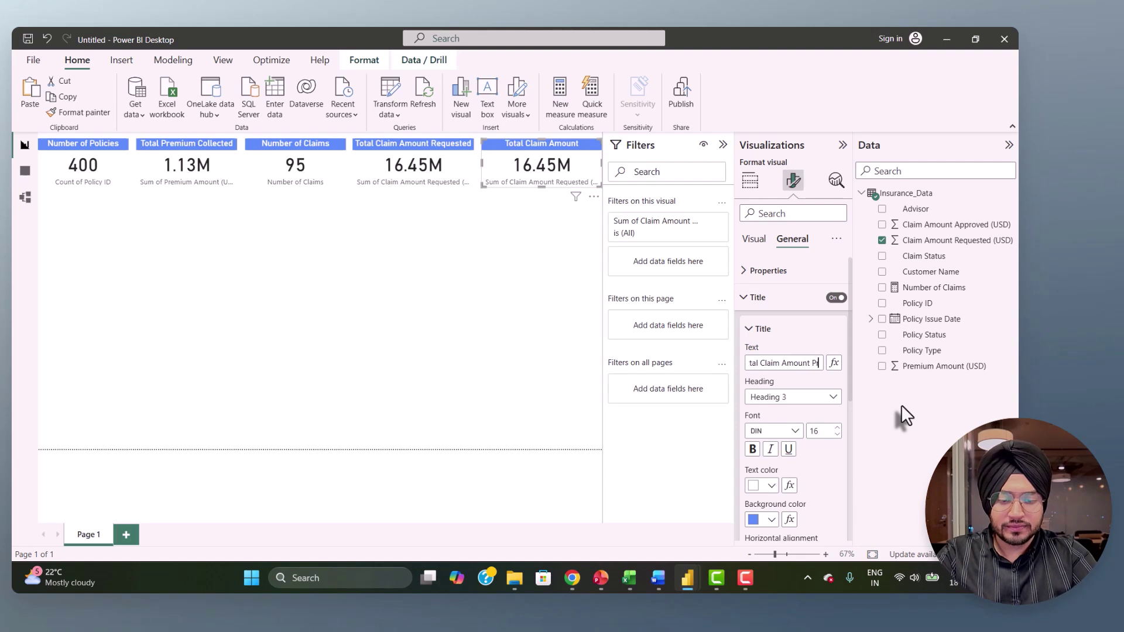
type("rocessed")
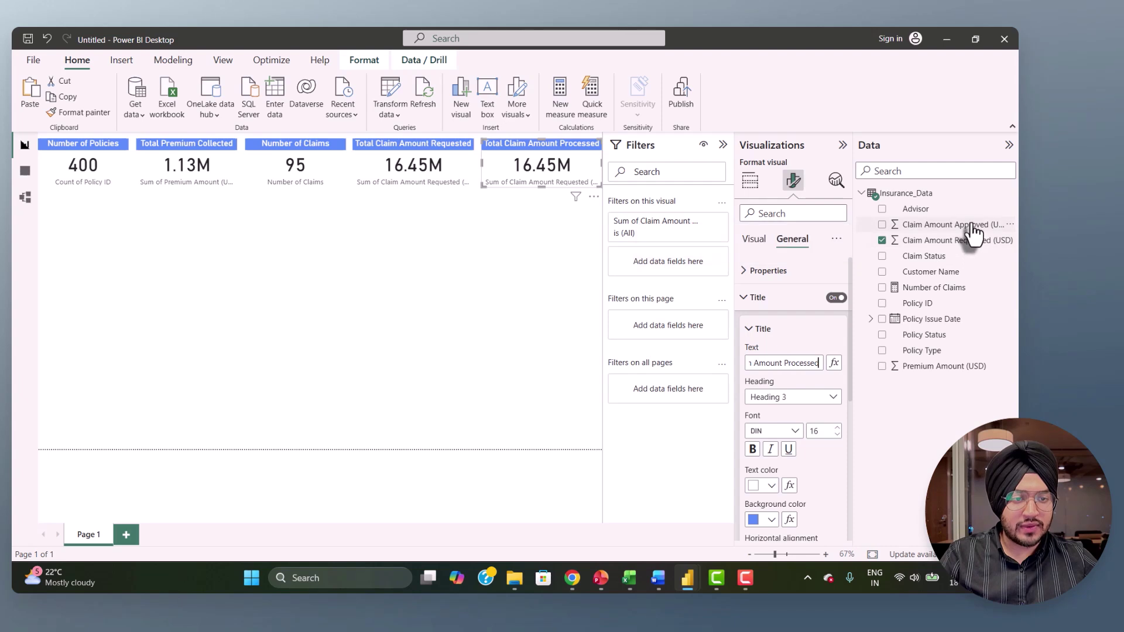
- Replace the Total Claim Amount Processed card's field with Claim Amount Approved (USD)
left_click_drag(974, 231, 746, 266)
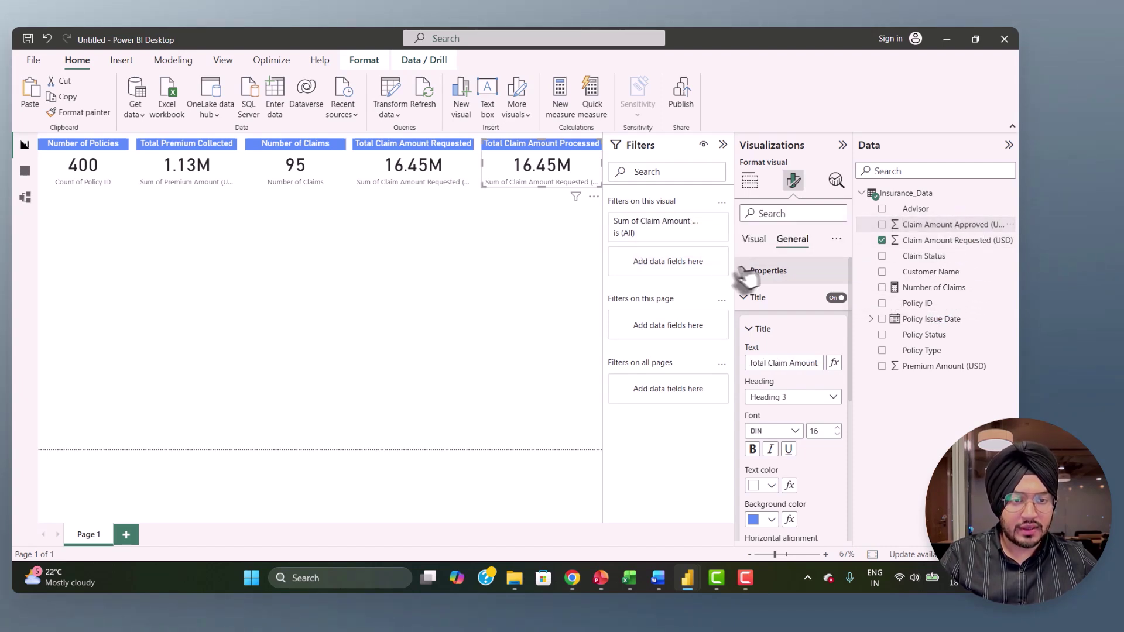
left_click(754, 239)
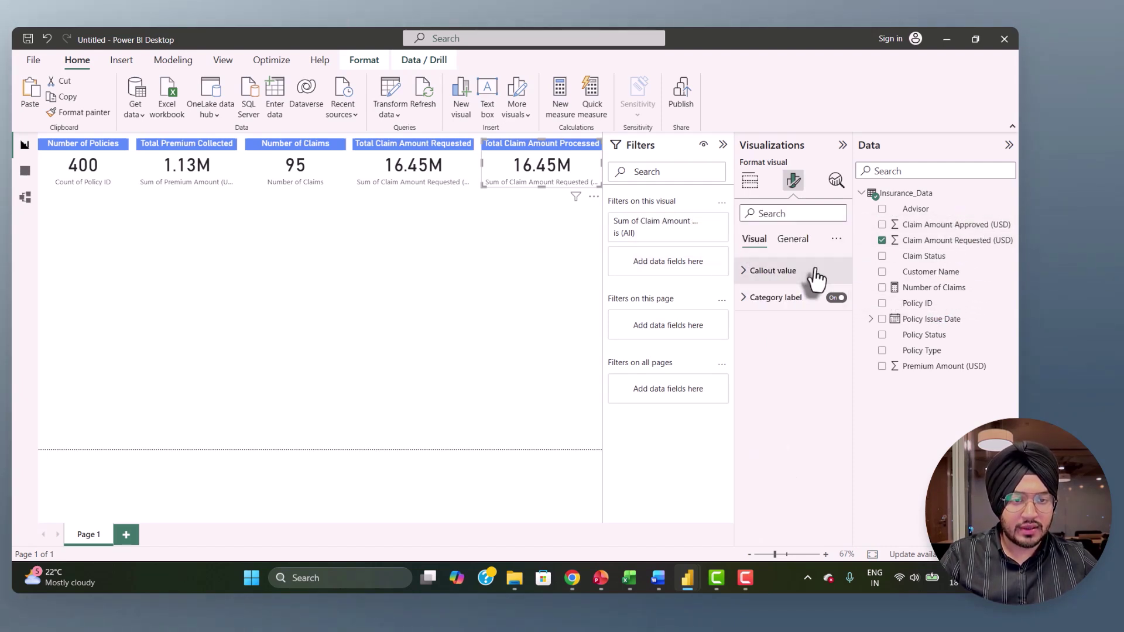
left_click(750, 180)
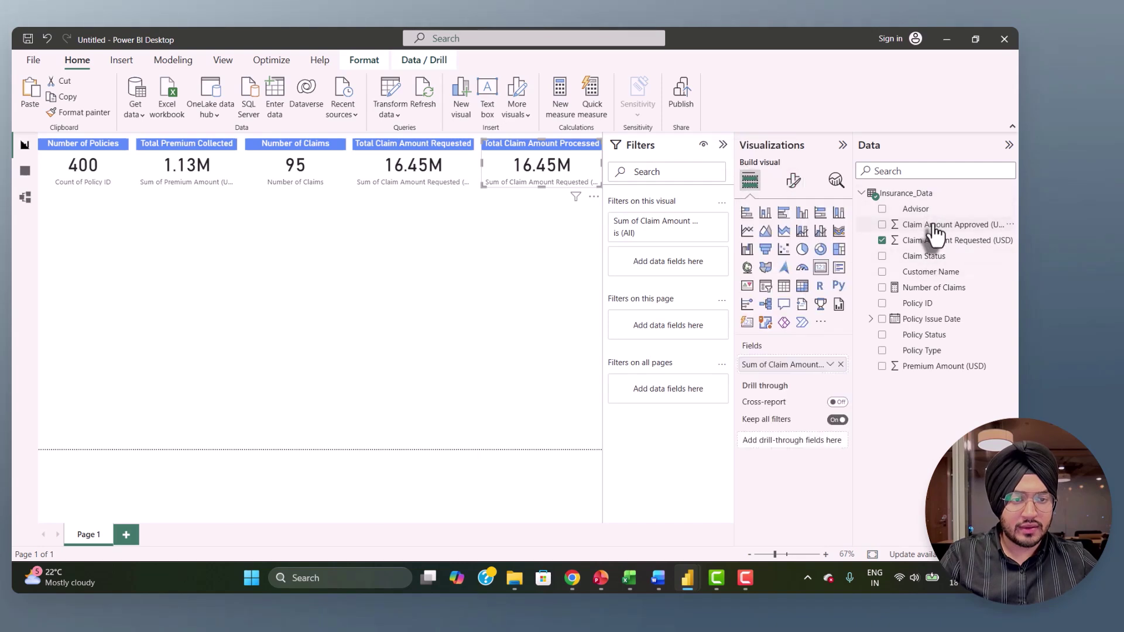
left_click_drag(933, 223, 798, 365)
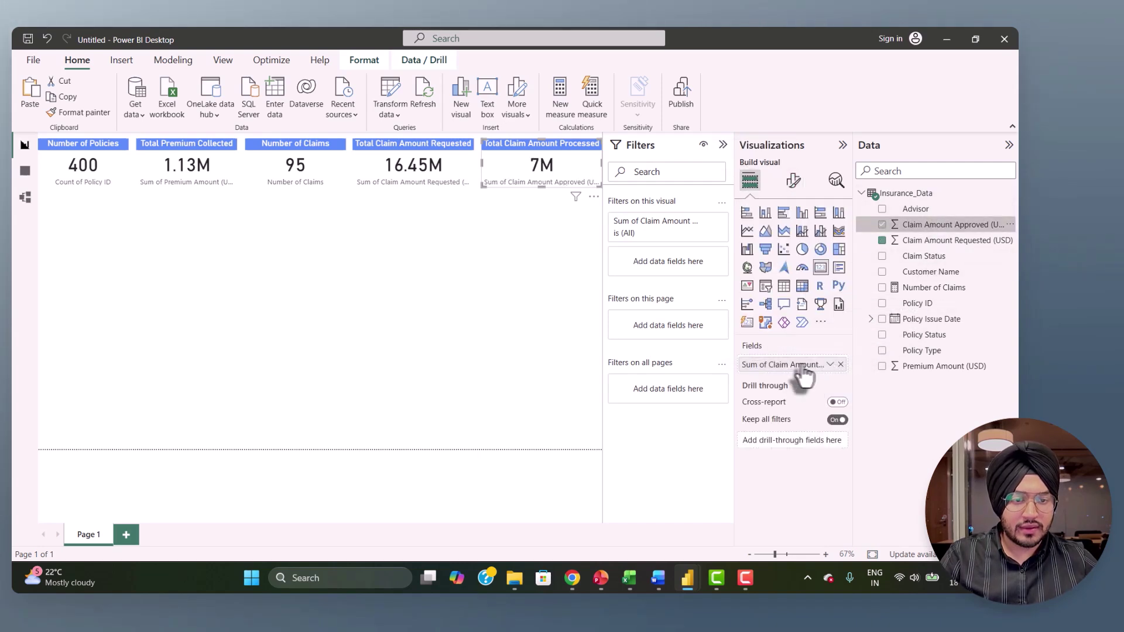
- Format the Claim Amount Approved (USD) column to show two decimal places and deselect the card
left_click(926, 230)
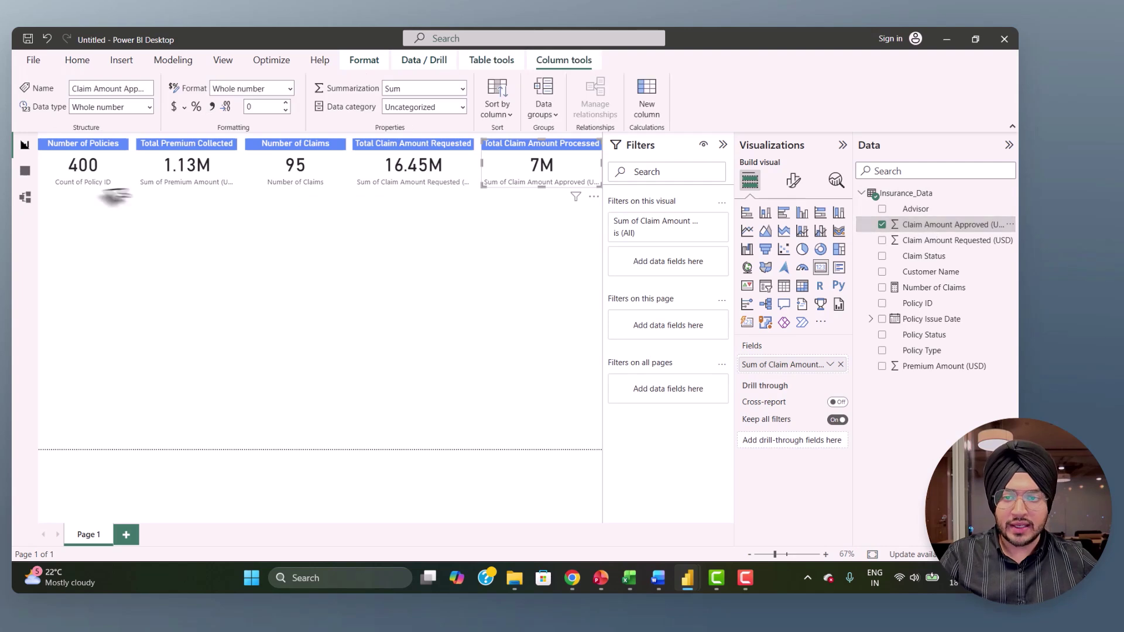
left_click(285, 102)
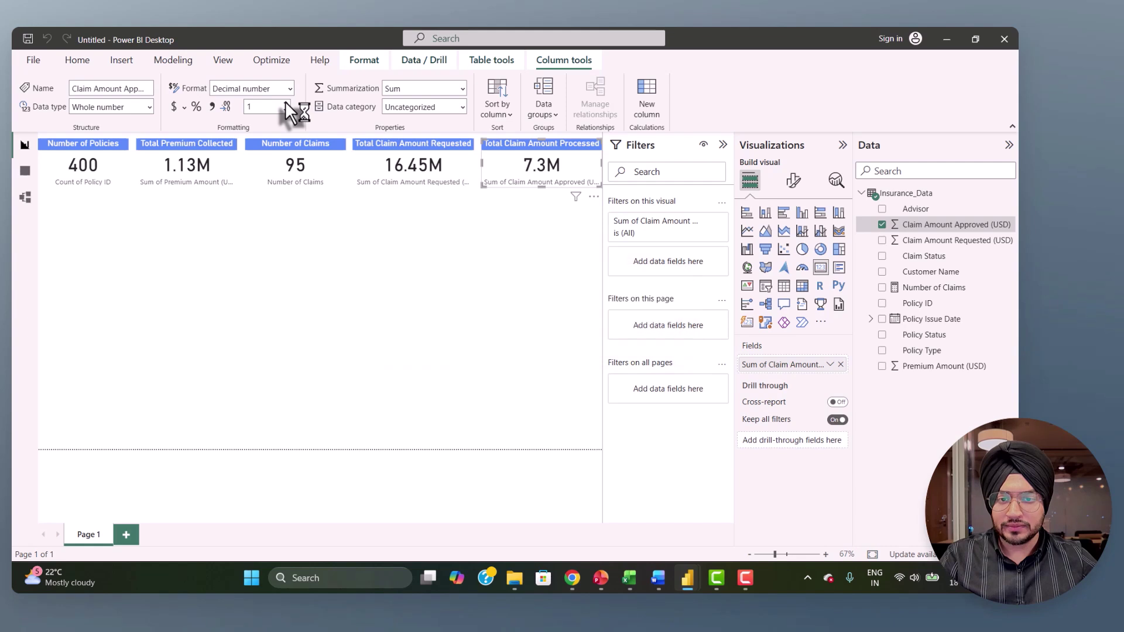
left_click(286, 102)
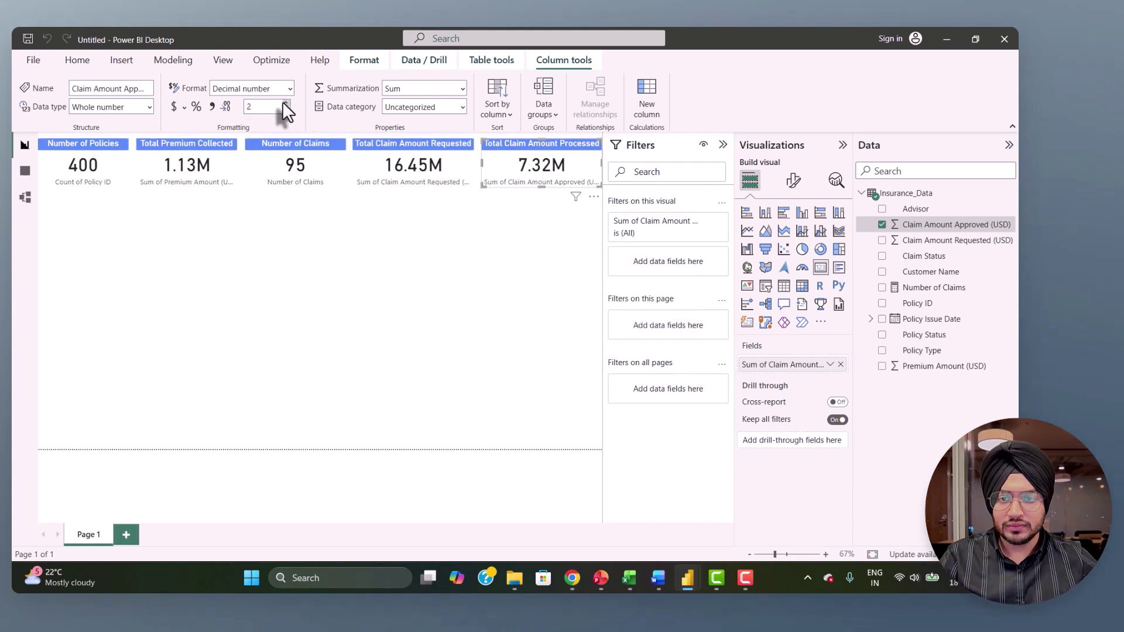
left_click(286, 104)
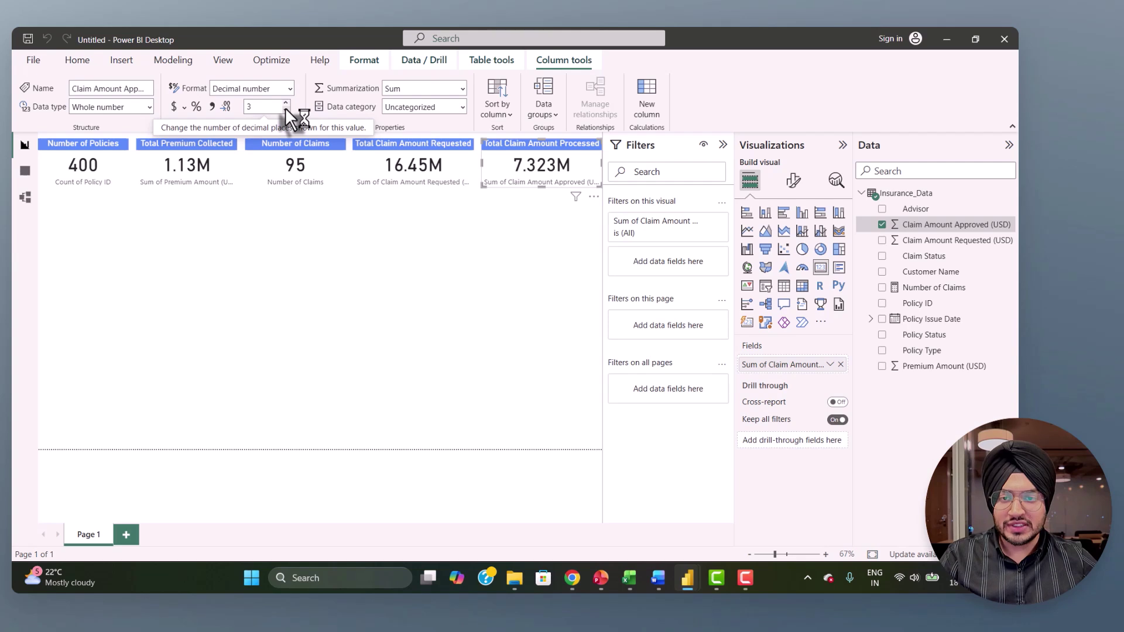
left_click(285, 109)
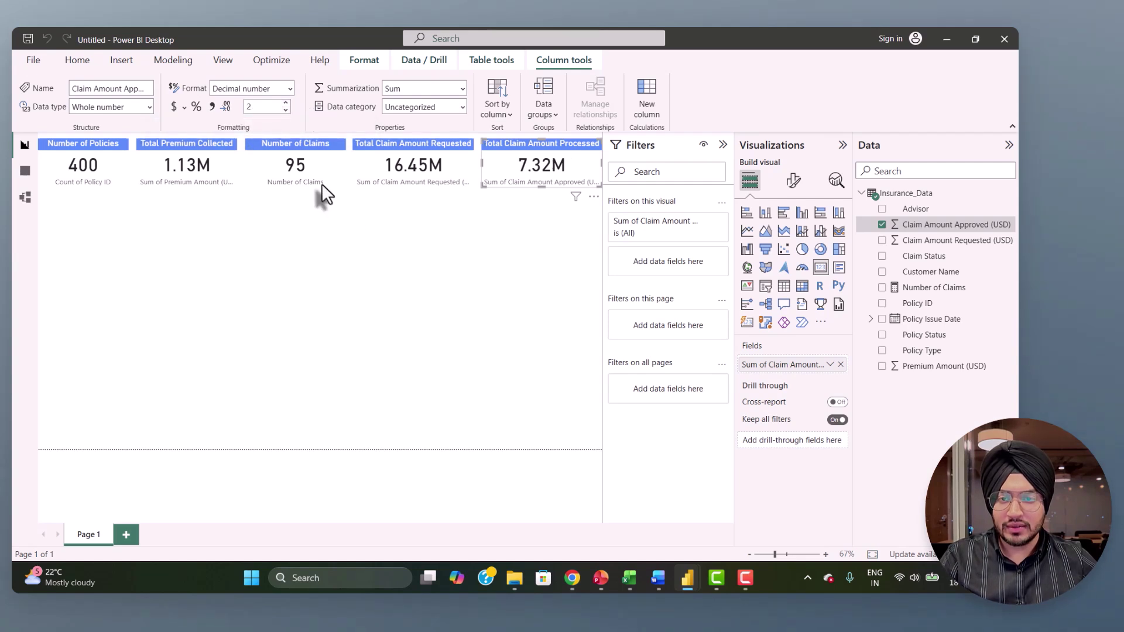
left_click(492, 264)
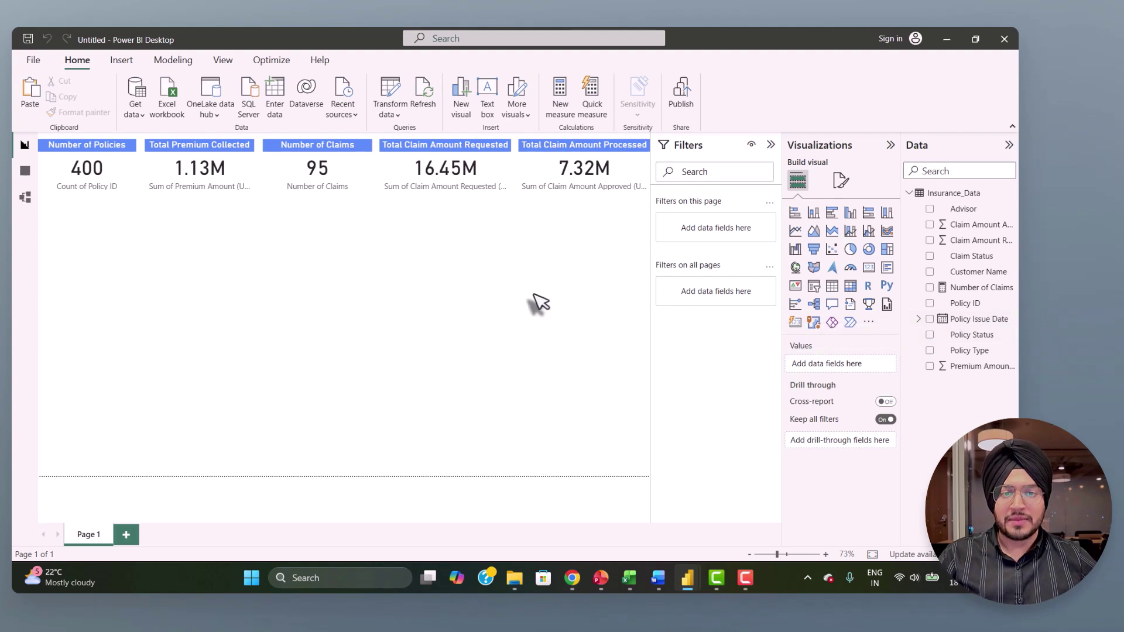